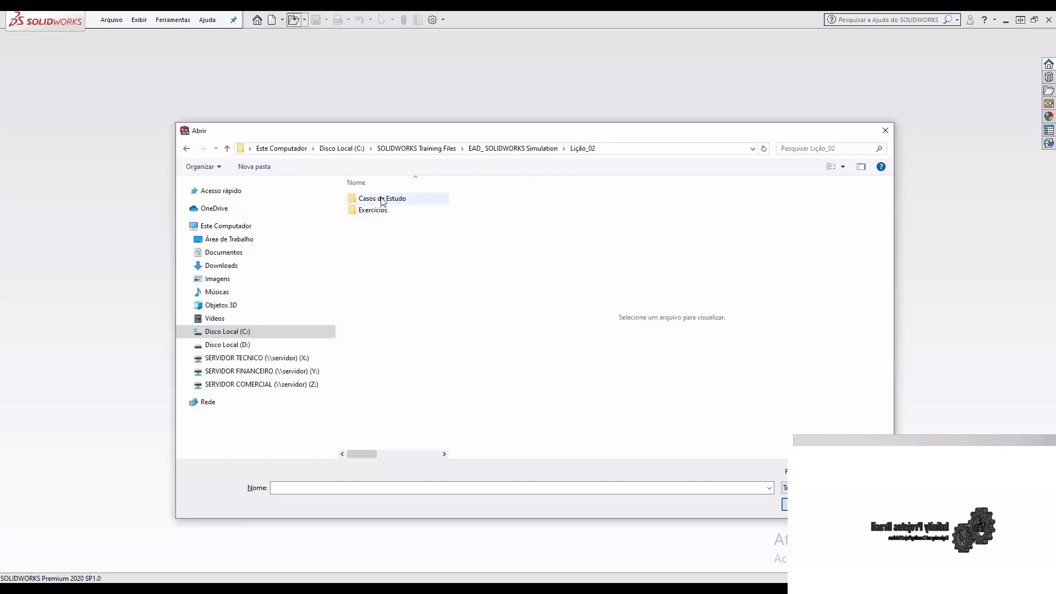
# Step: Open the L bracket part from the Lição_02 Casos de Estudo folder and activate its "no fillet" configuration
pyautogui.doubleClick(397, 200)
pyautogui.click(395, 203)
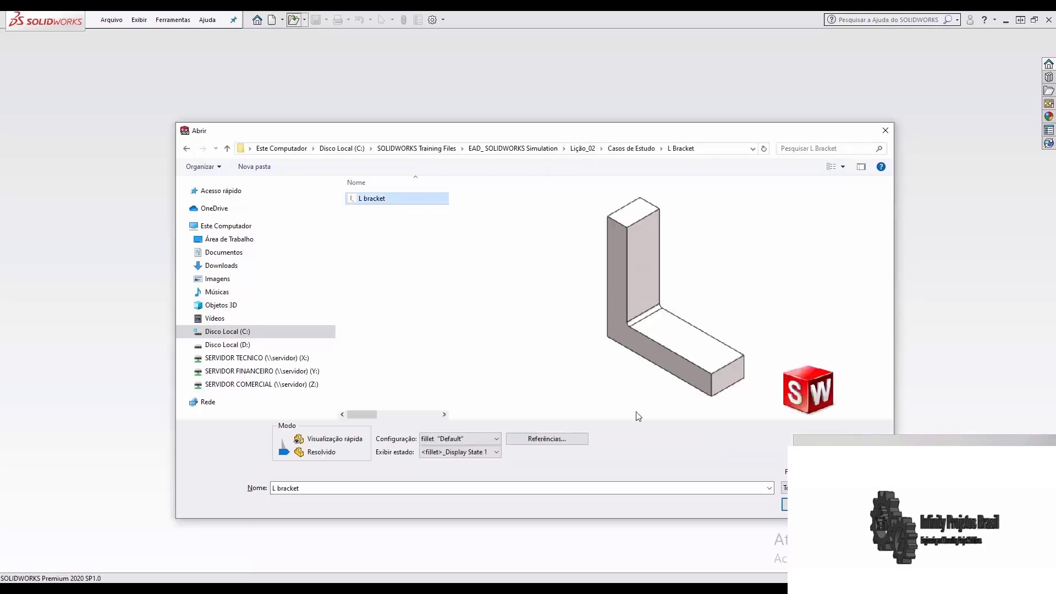
pyautogui.click(806, 504)
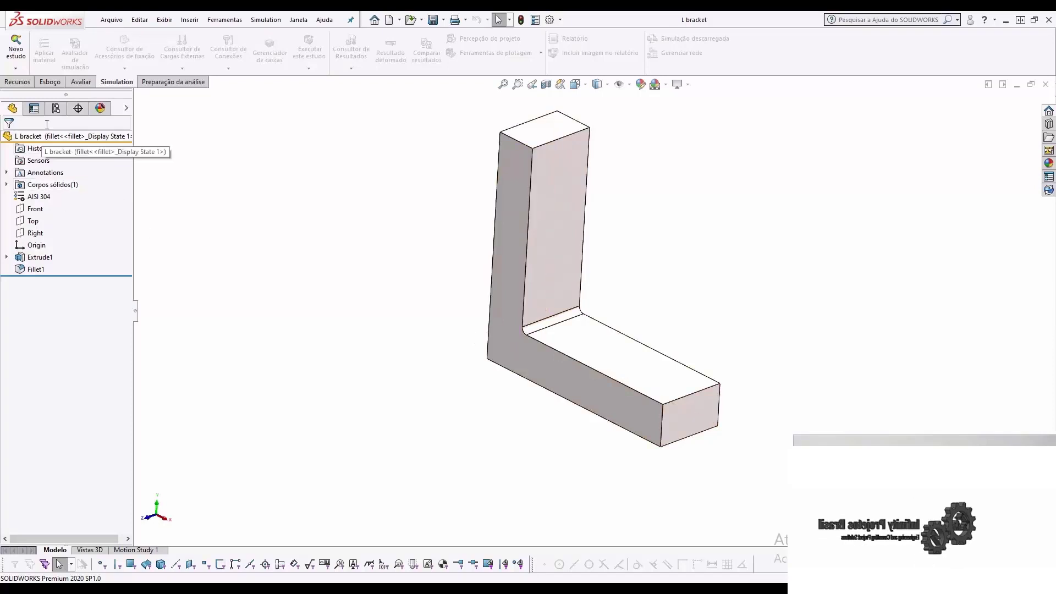
pyautogui.click(56, 108)
pyautogui.doubleClick(77, 169)
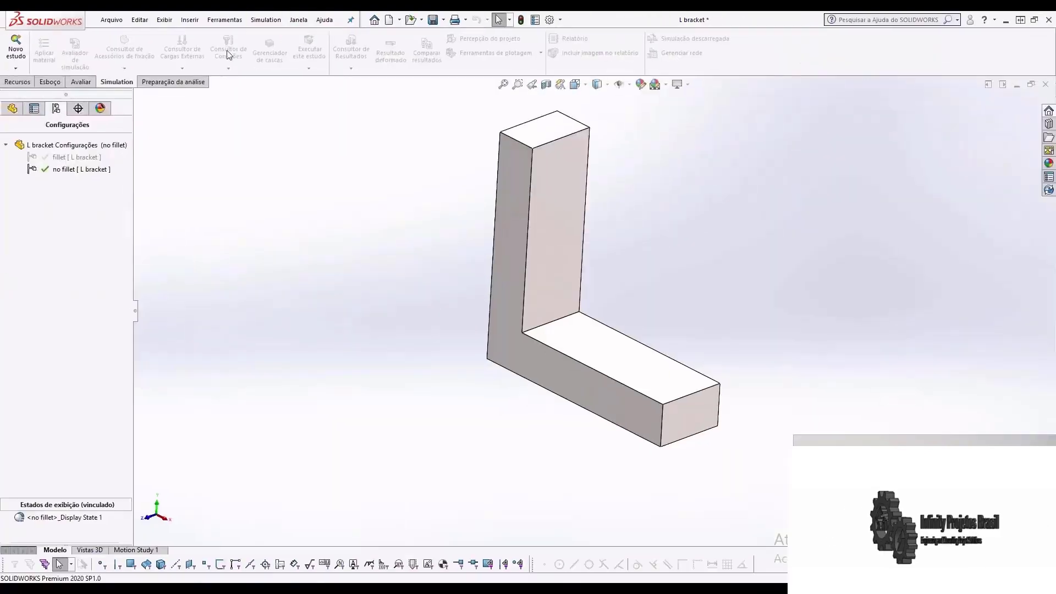
# Step: Review the Simulation options, examining the general system settings, default units and the colour chart's number format
pyautogui.click(301, 28)
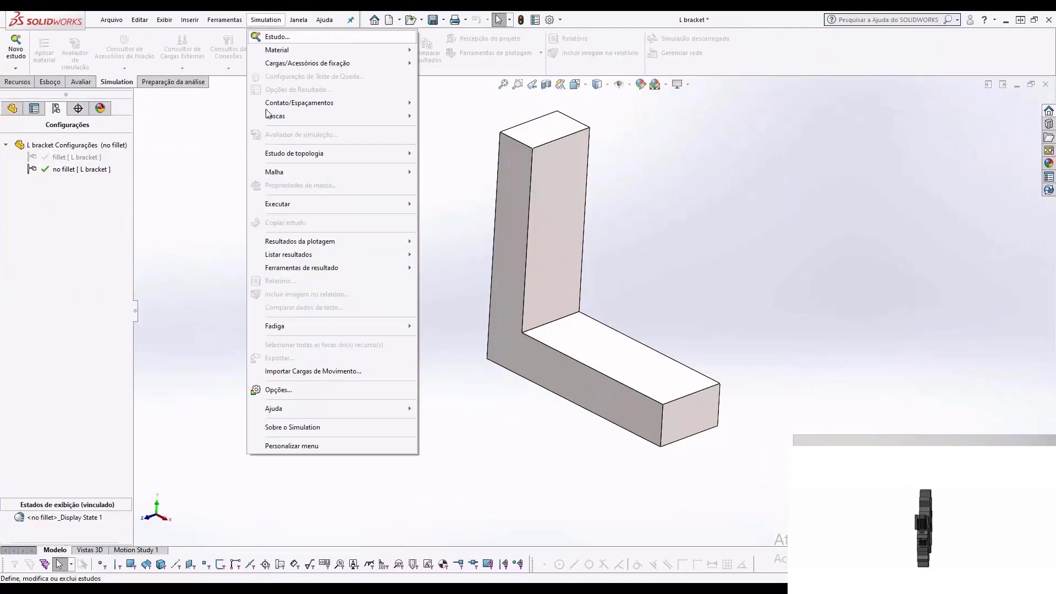
pyautogui.click(270, 390)
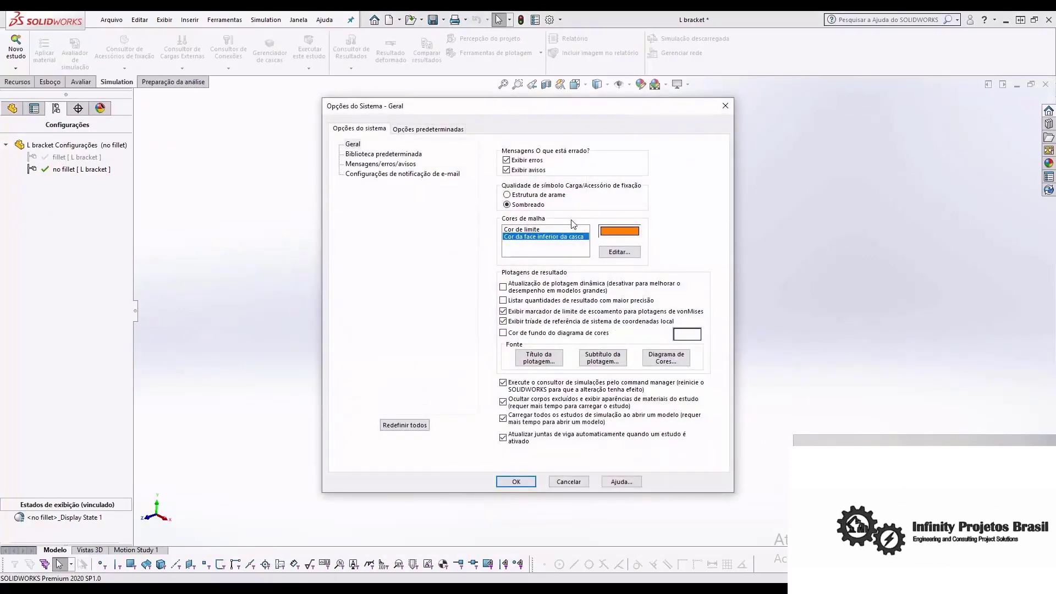
pyautogui.click(440, 130)
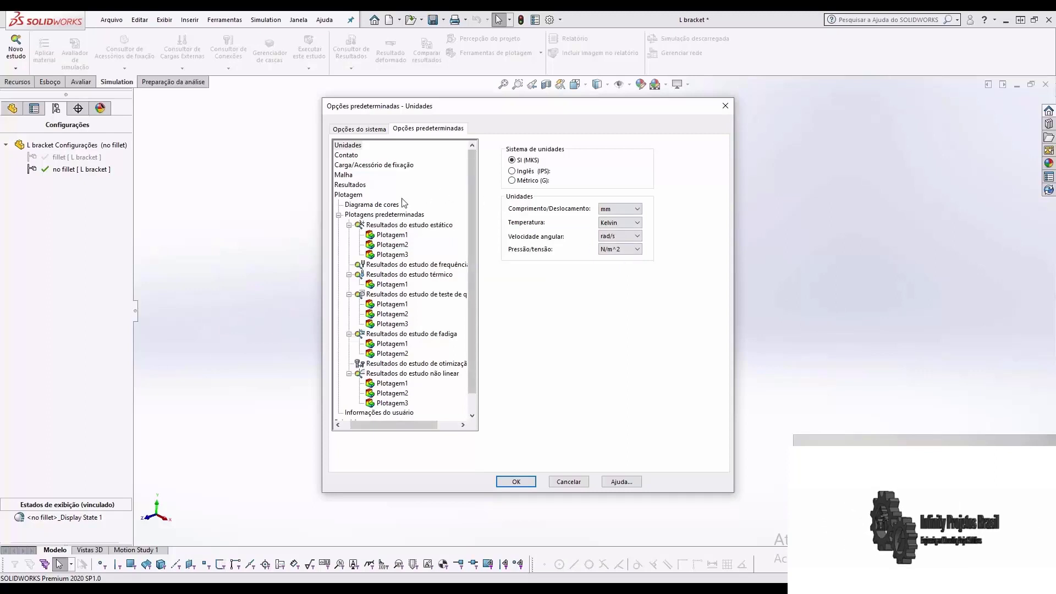
pyautogui.click(385, 205)
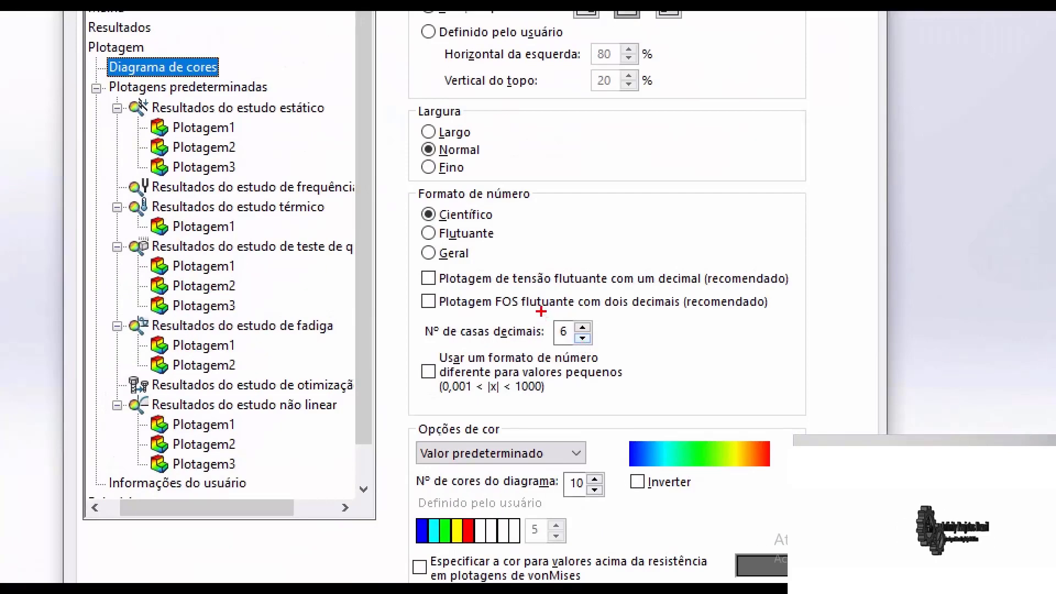
pyautogui.moveTo(541, 312); pyautogui.dragTo(606, 350)
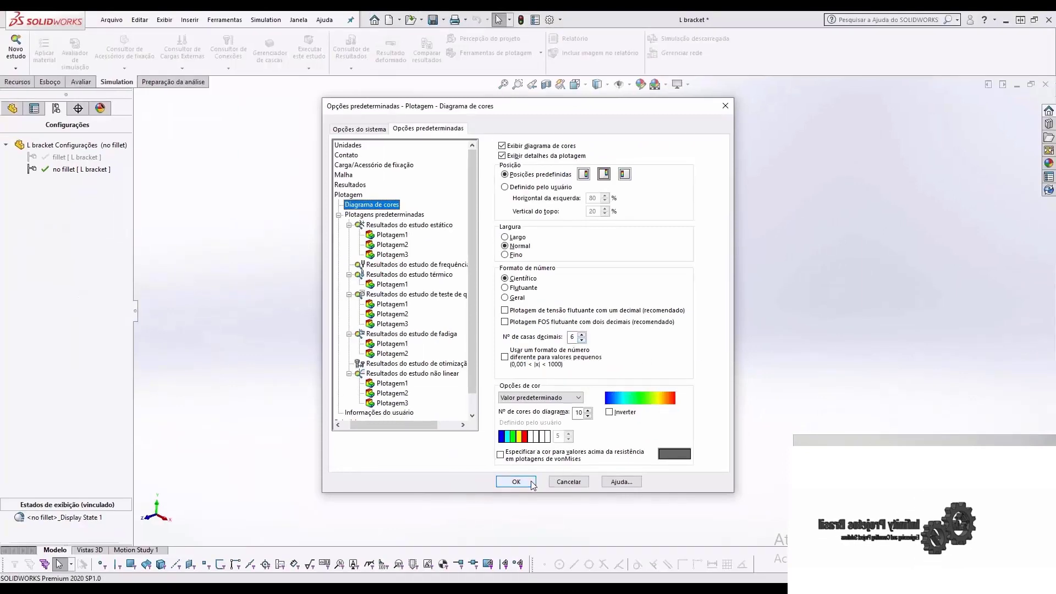
pyautogui.click(516, 482)
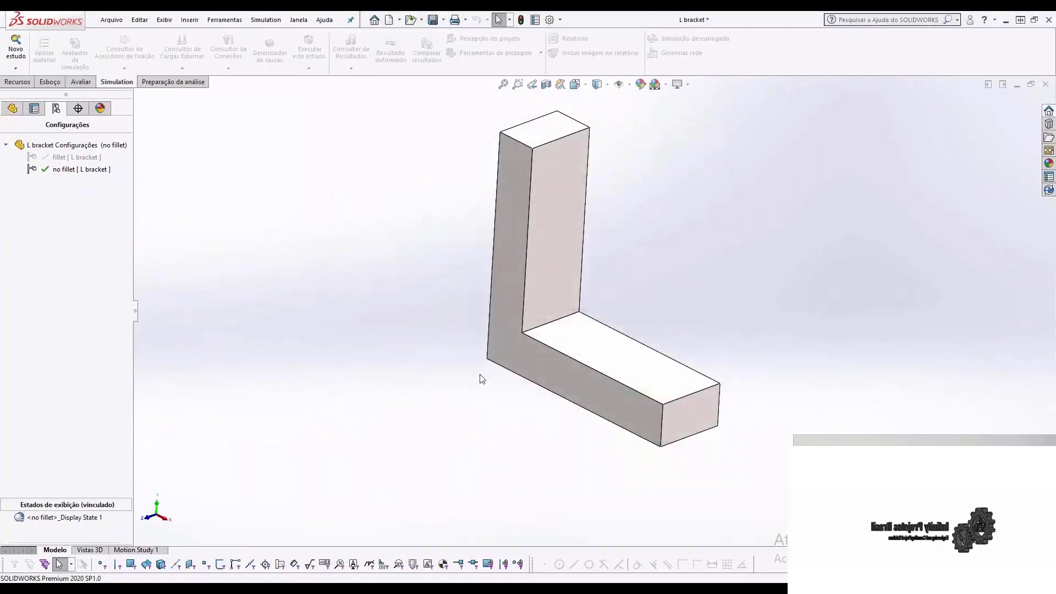
# Step: Create a static analysis study named malha1 for the bracket
pyautogui.hotkey('ctrl', '7')
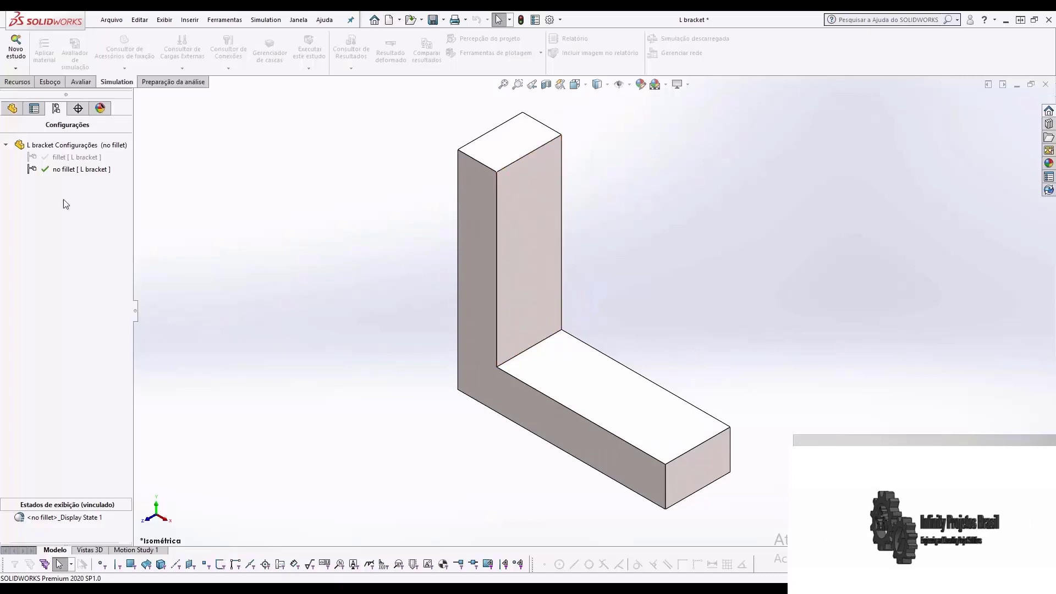
pyautogui.click(13, 109)
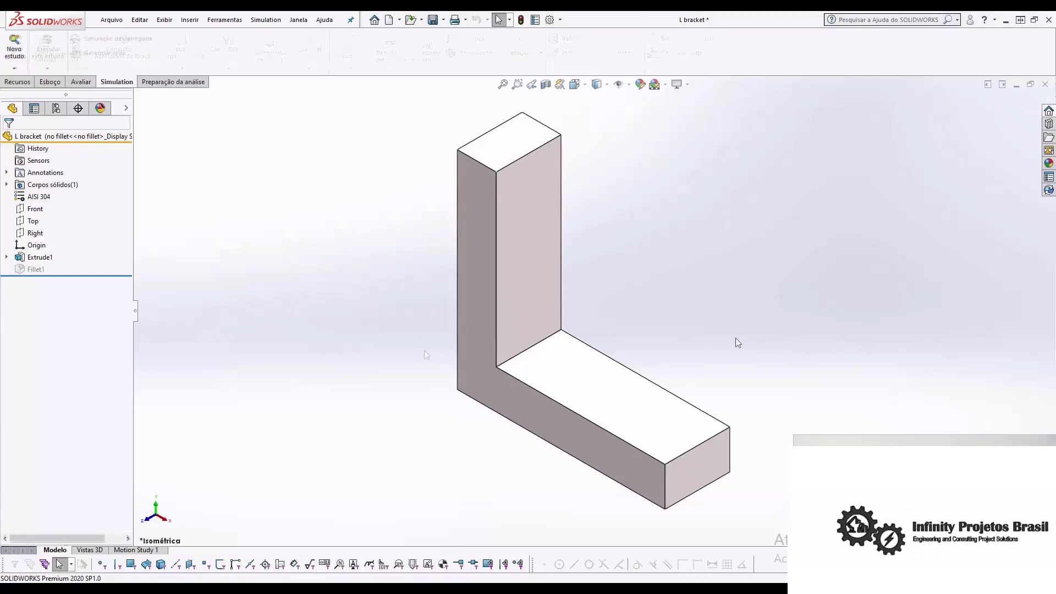
pyautogui.click(14, 48)
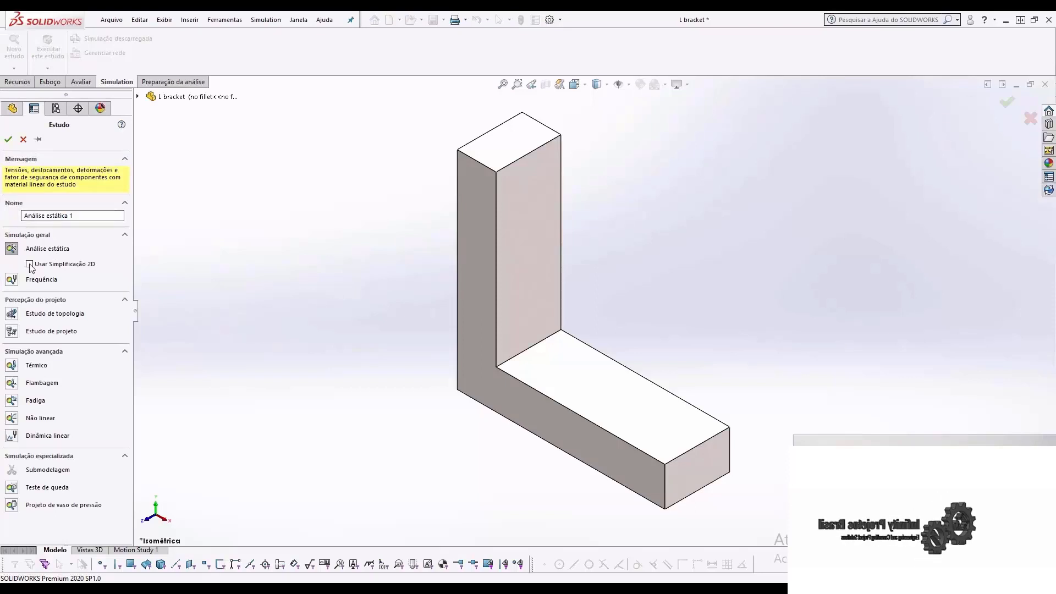
pyautogui.moveTo(75, 215); pyautogui.dragTo(22, 215)
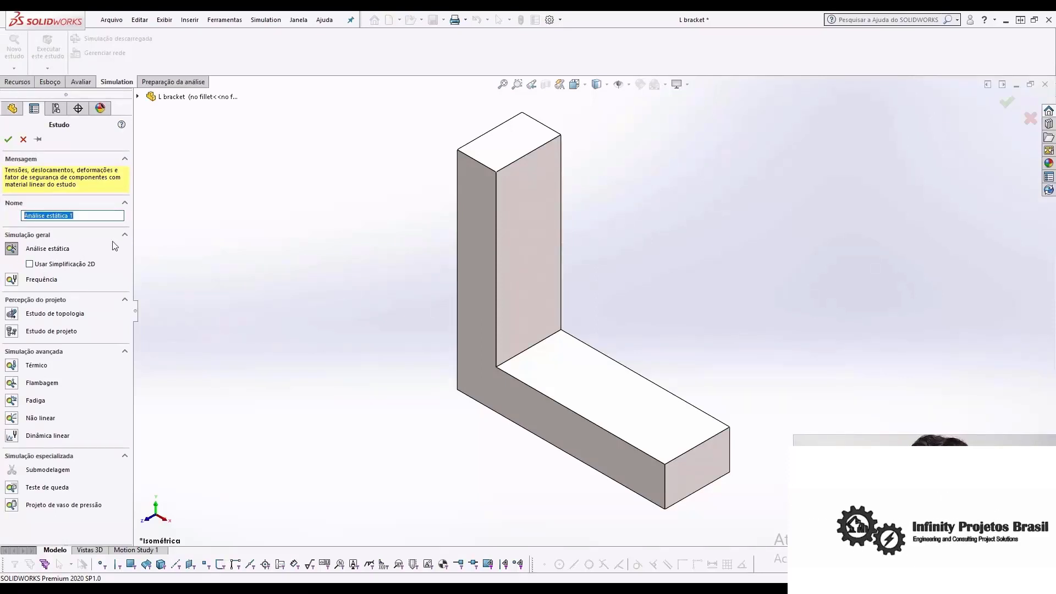
pyautogui.write('malha1')
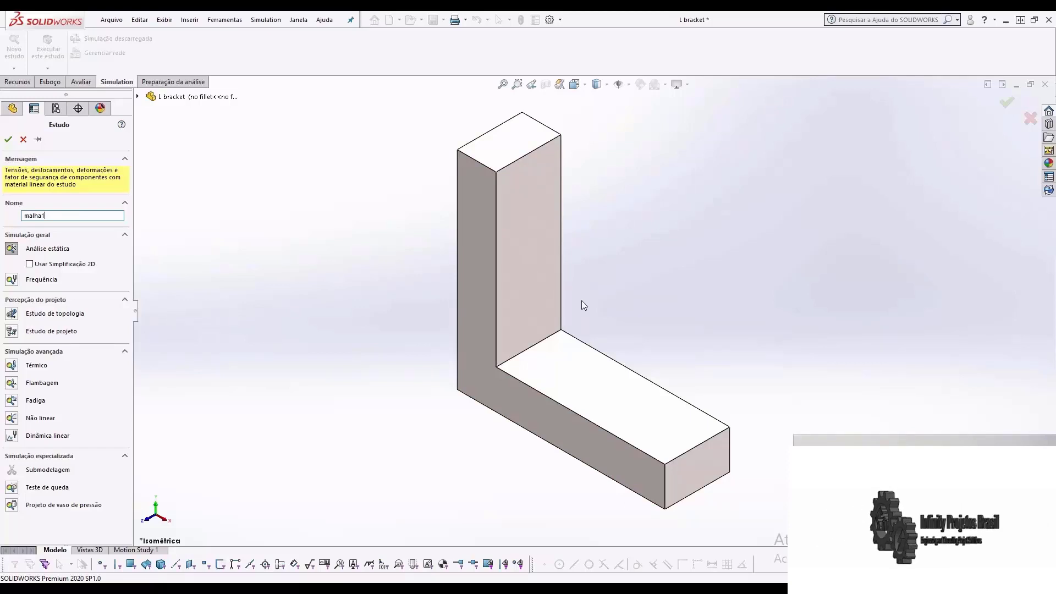
pyautogui.click(8, 140)
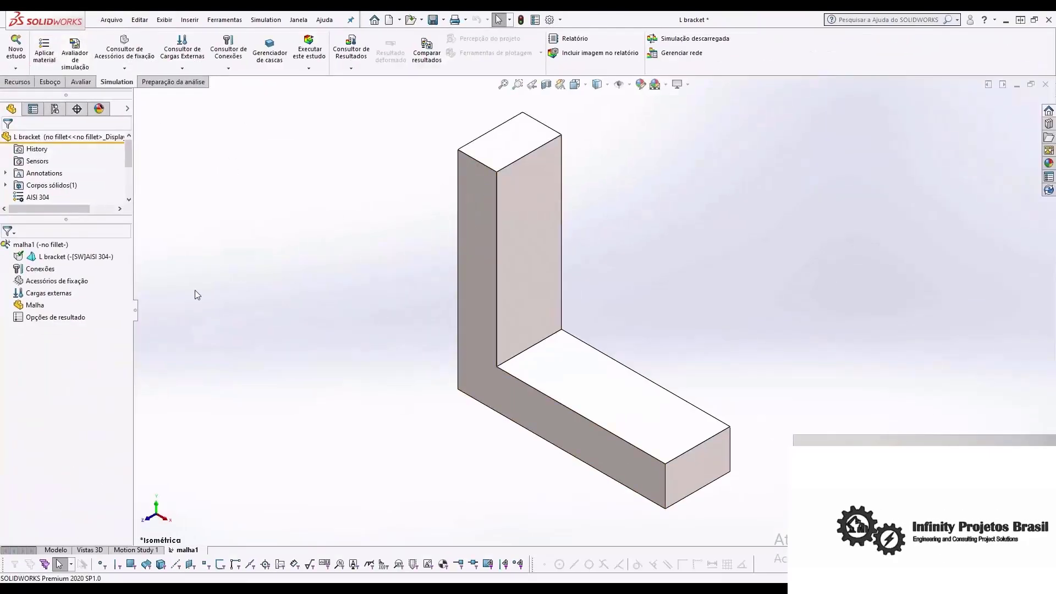
# Step: Apply a fixed geometry fixture to the upper end face of the bracket's vertical leg
pyautogui.rightClick(83, 286)
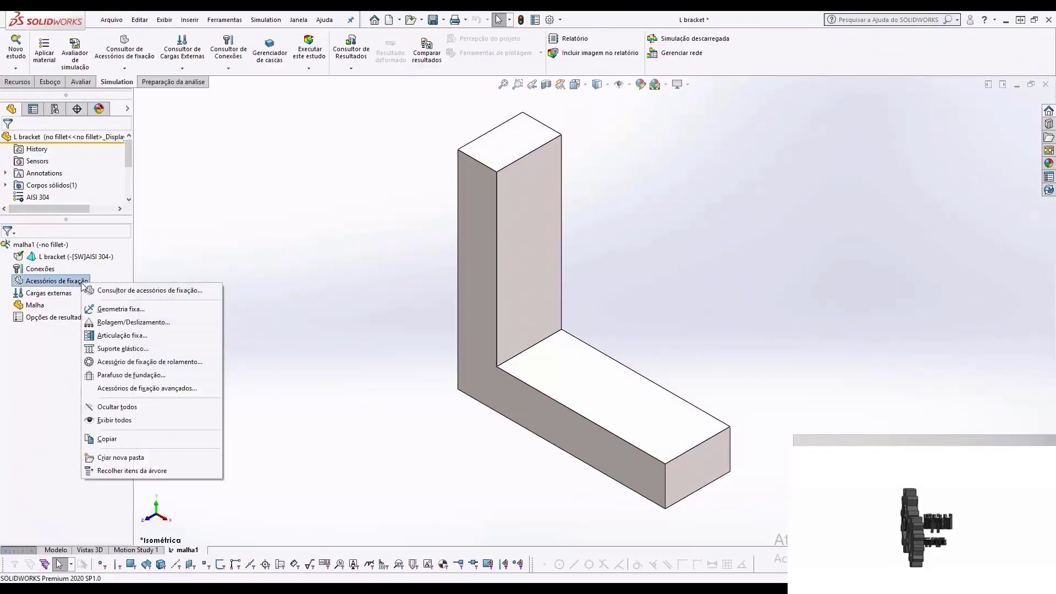
pyautogui.click(137, 310)
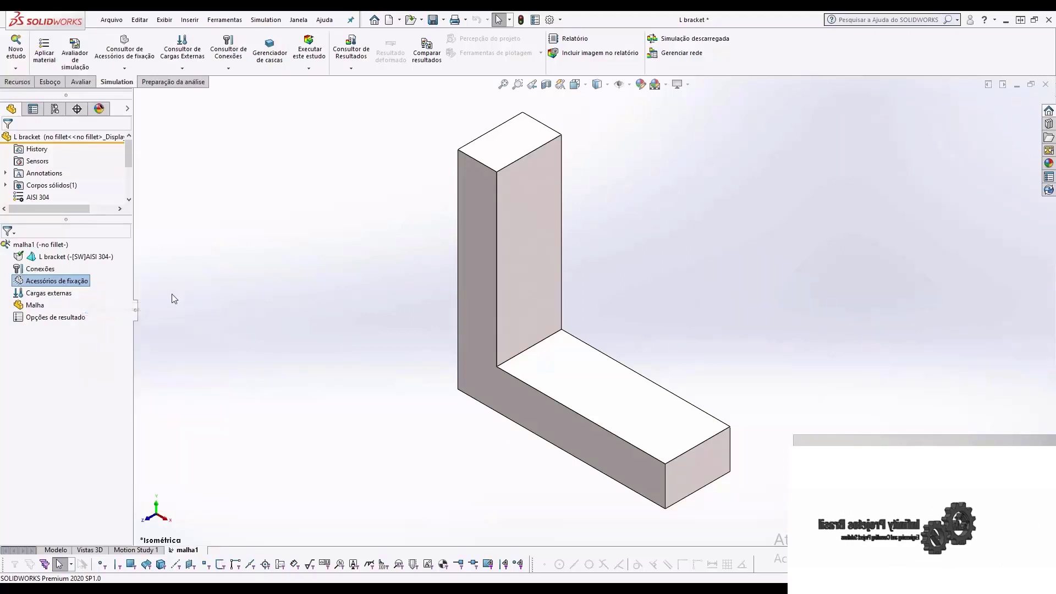
pyautogui.click(503, 157)
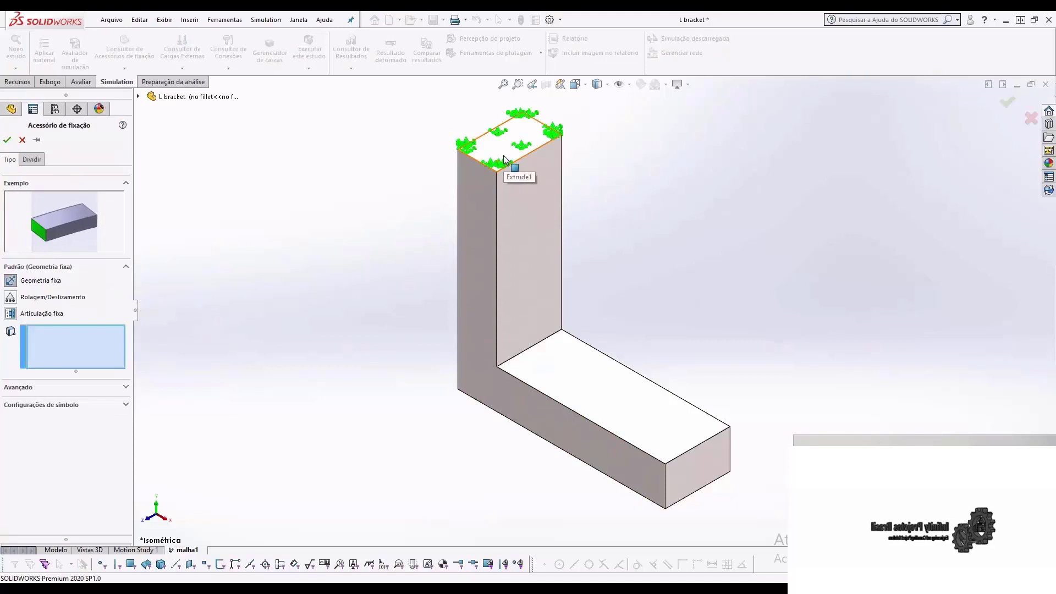
pyautogui.click(505, 158)
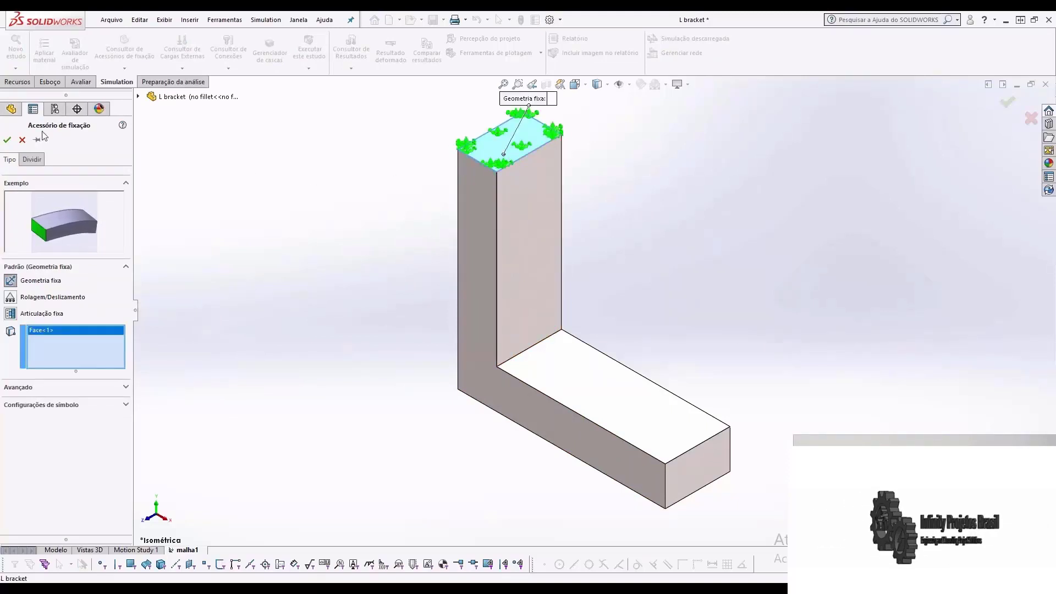
pyautogui.click(8, 140)
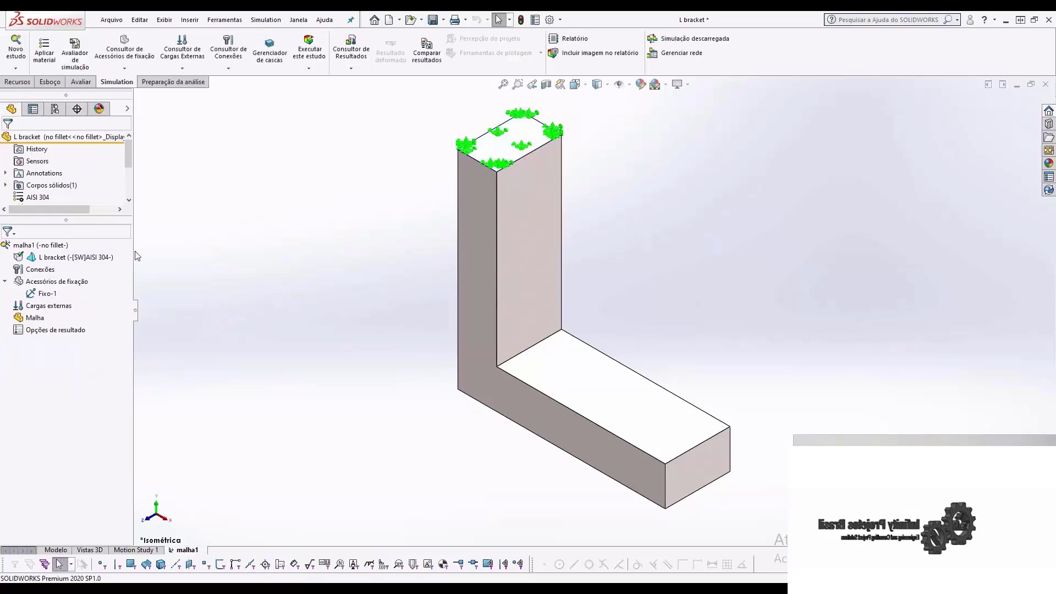
pyautogui.click(47, 293)
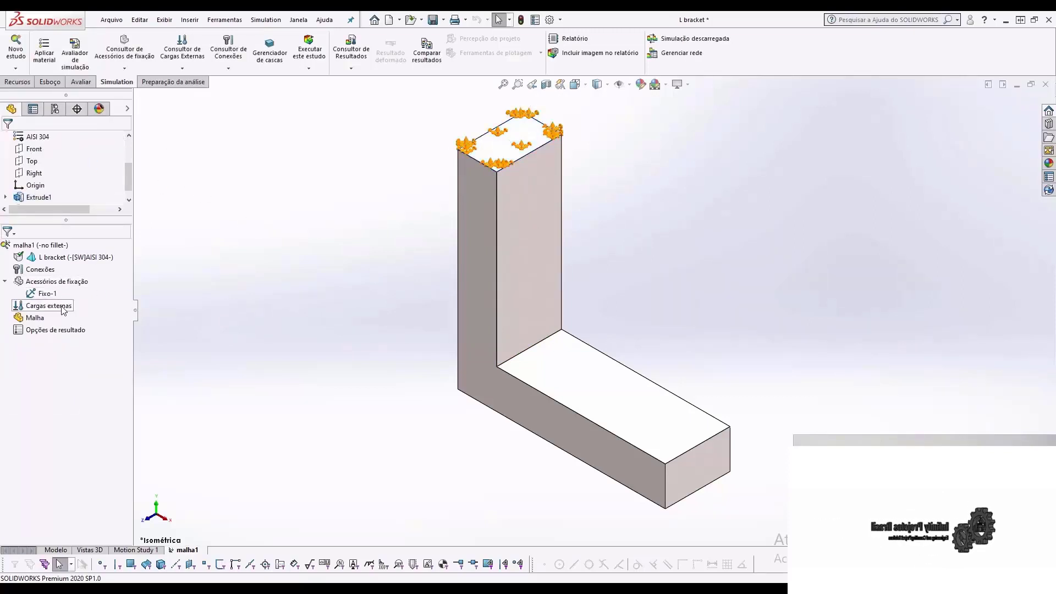
# Step: Start a force load on the end face of the horizontal leg with a value of 900 N
pyautogui.rightClick(63, 309)
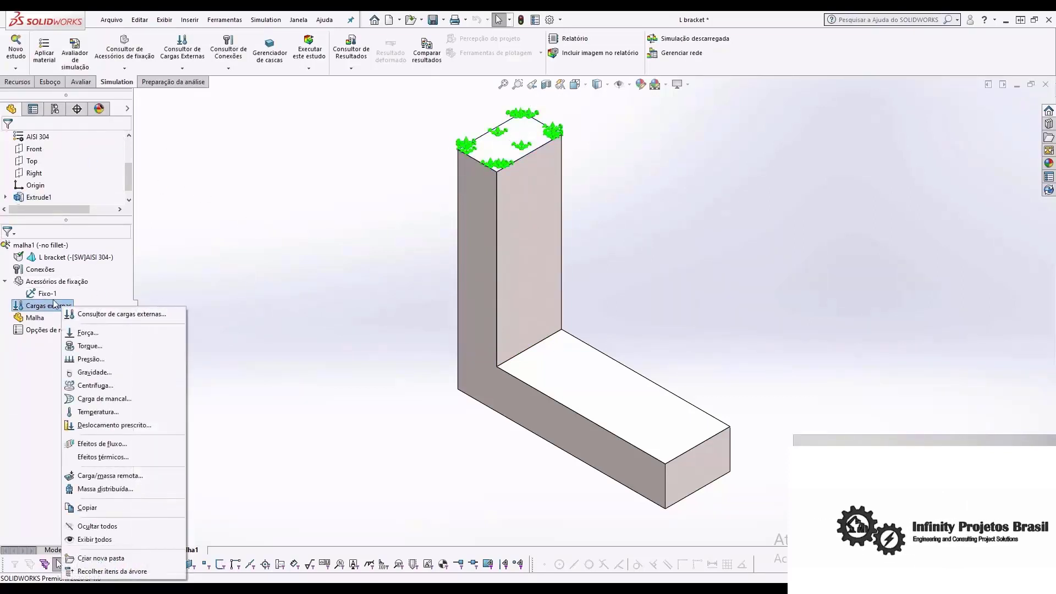
pyautogui.click(88, 334)
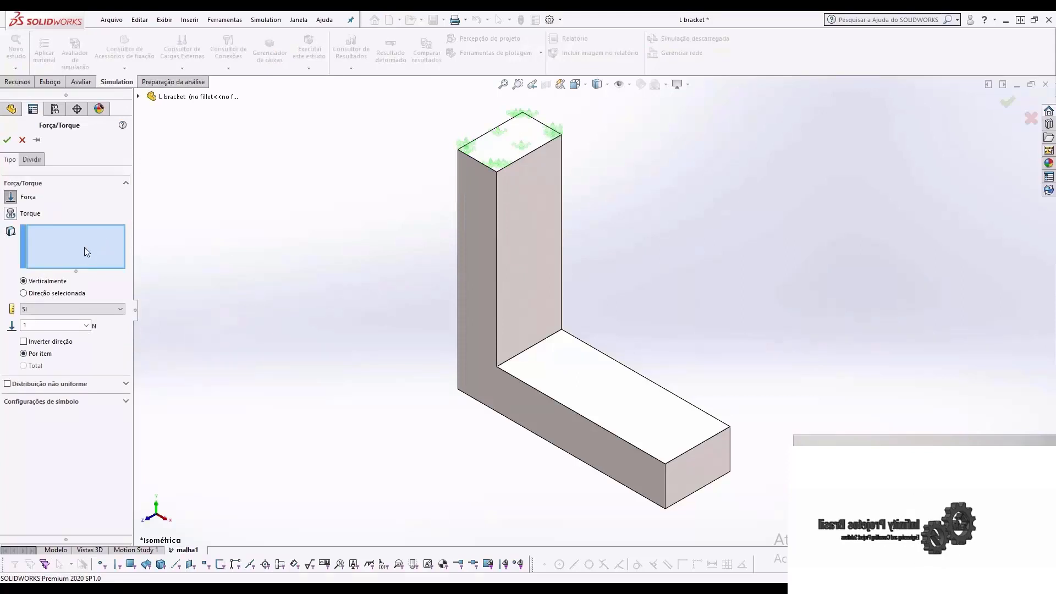
pyautogui.click(694, 472)
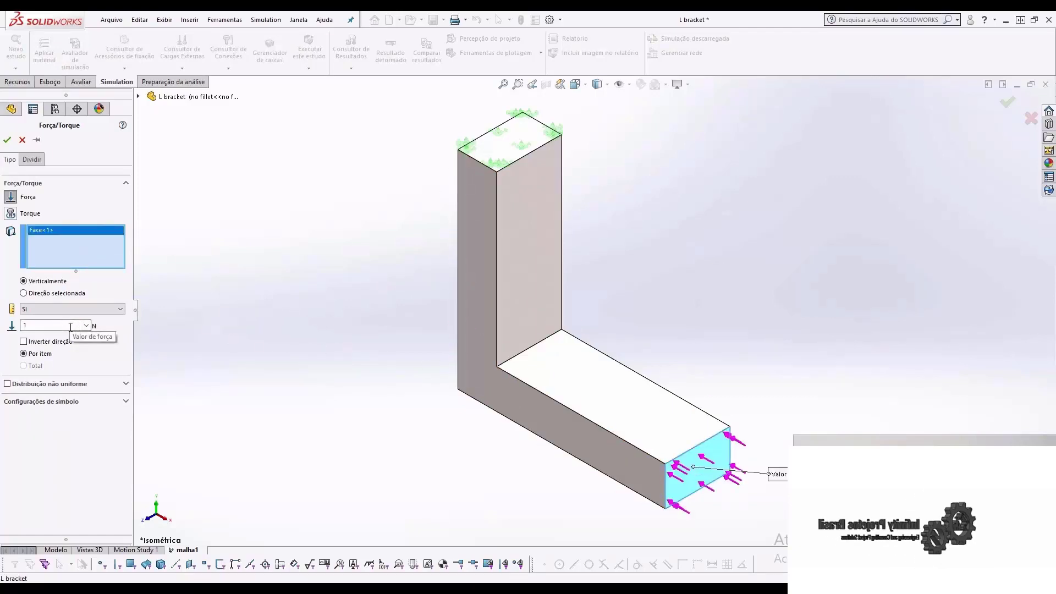
pyautogui.moveTo(71, 326); pyautogui.dragTo(23, 327)
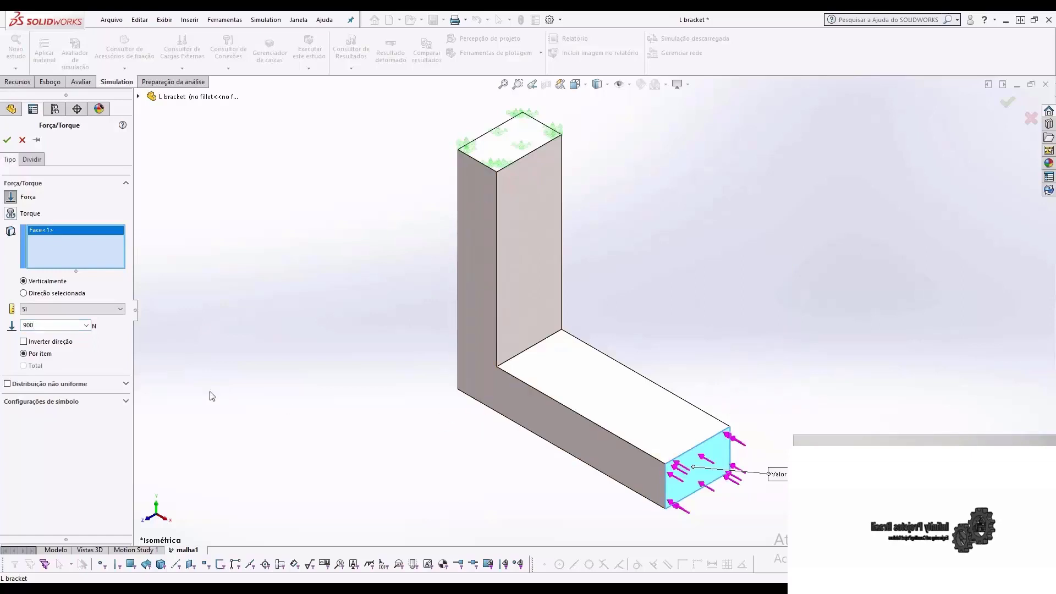
# Step: Set the force to a selected direction referenced to the Top plane and enable its normal-to-plane component
pyautogui.click(70, 293)
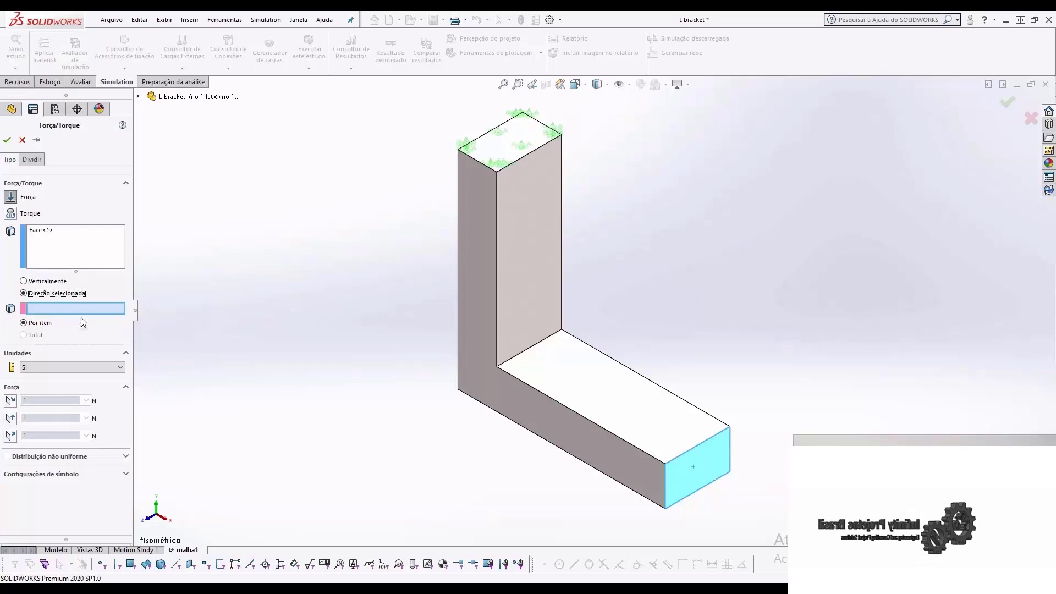
pyautogui.click(138, 96)
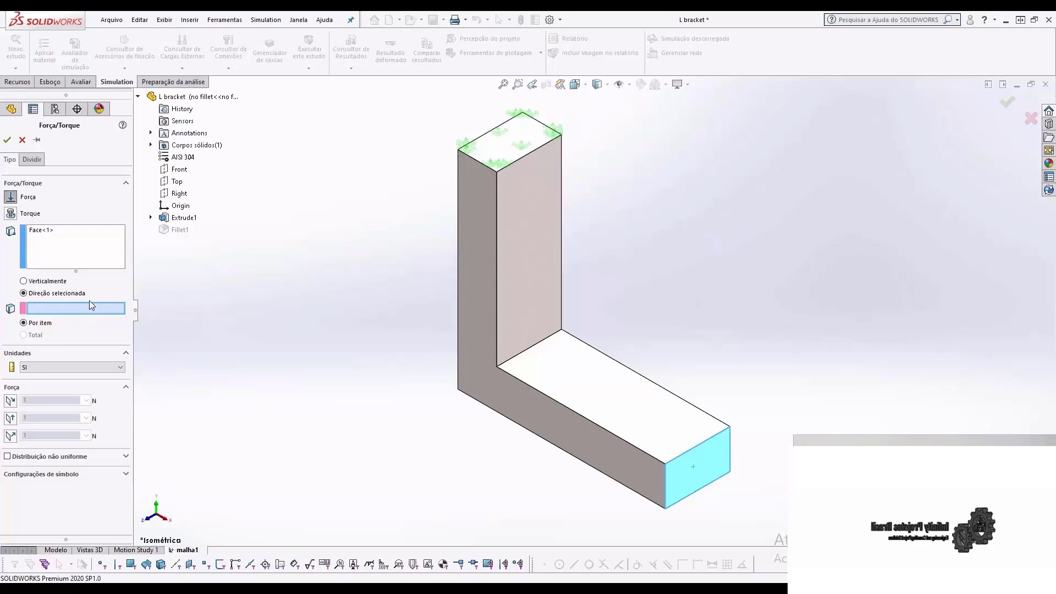
pyautogui.click(174, 183)
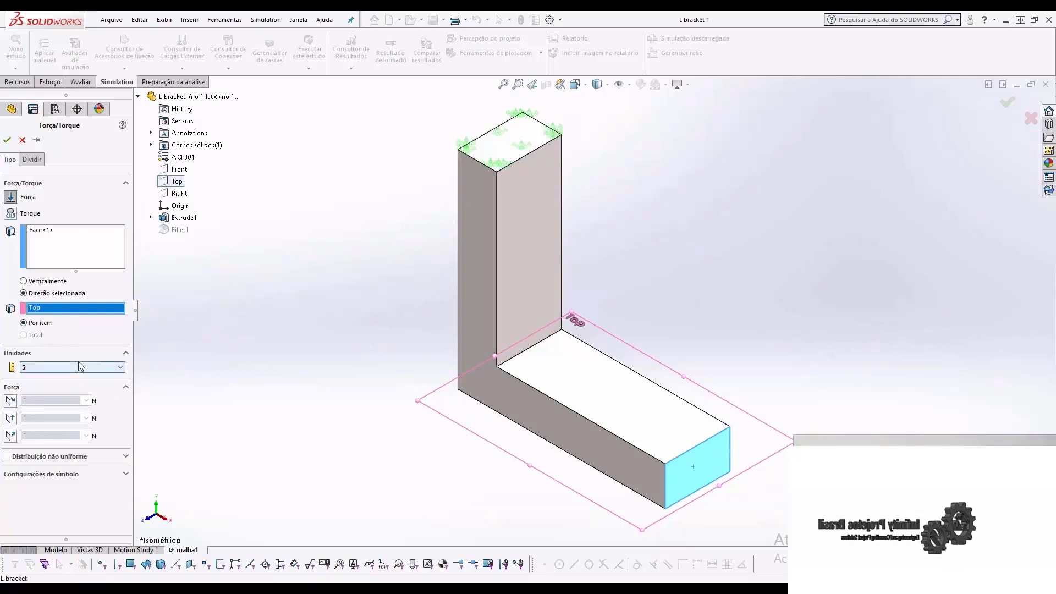
pyautogui.click(13, 438)
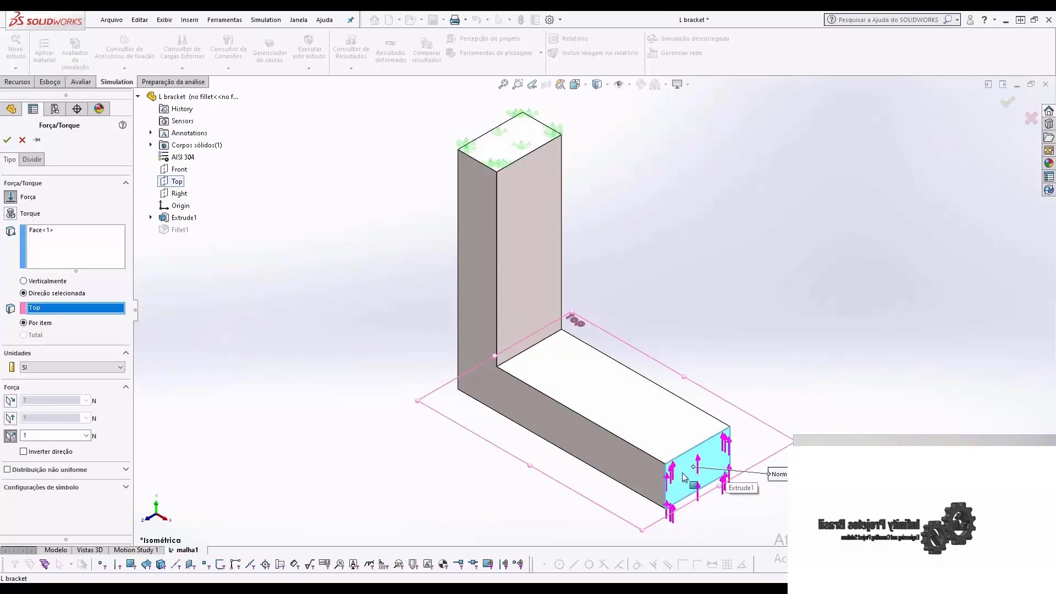
# Step: Try adding force components along both in-plane directions of the Top plane, and switch them off again
pyautogui.click(11, 437)
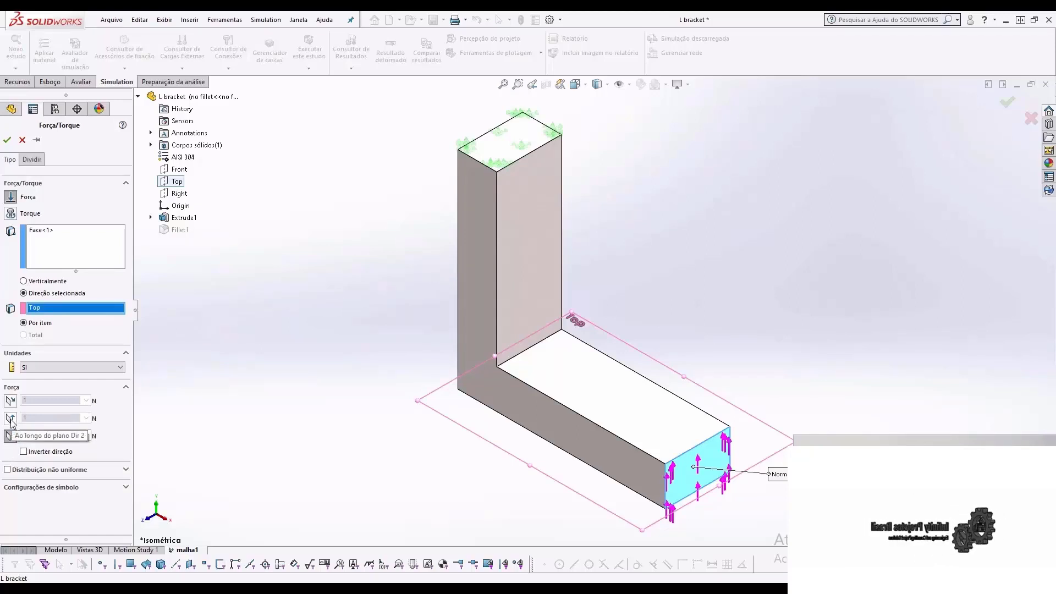
pyautogui.click(10, 418)
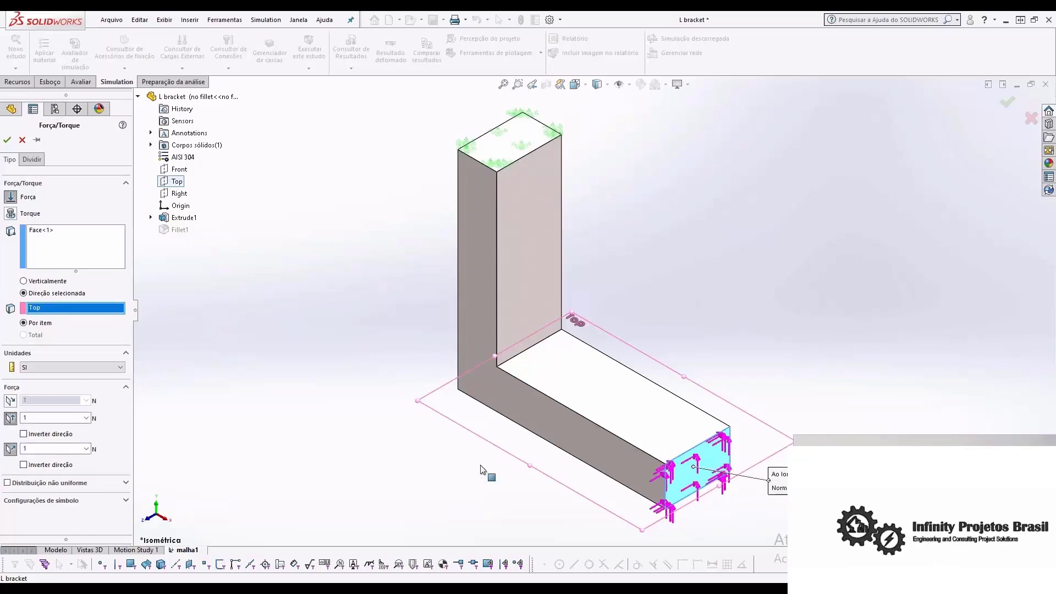
pyautogui.click(9, 405)
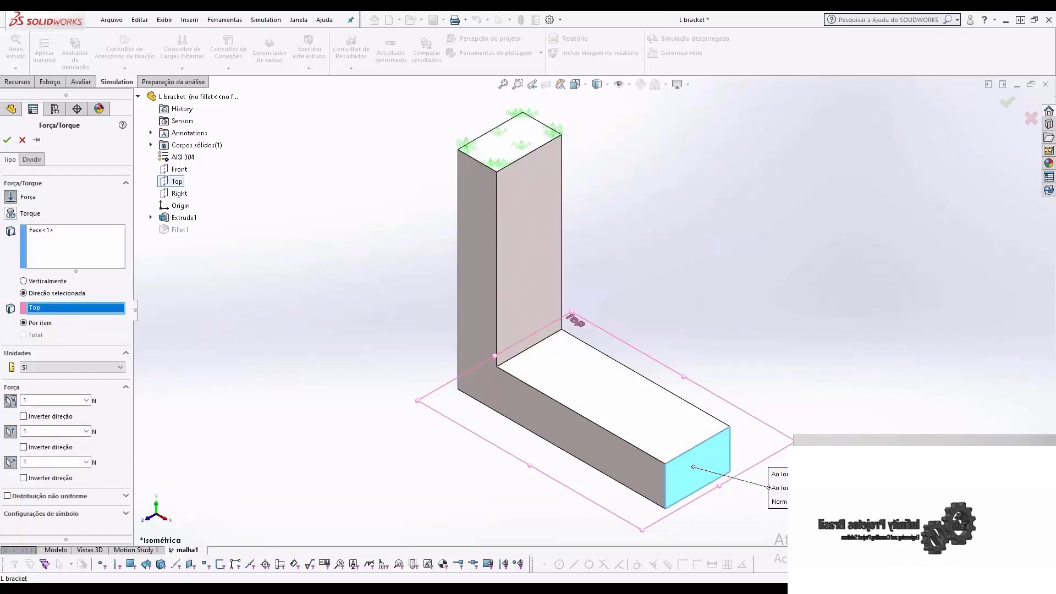
pyautogui.click(10, 401)
pyautogui.click(10, 418)
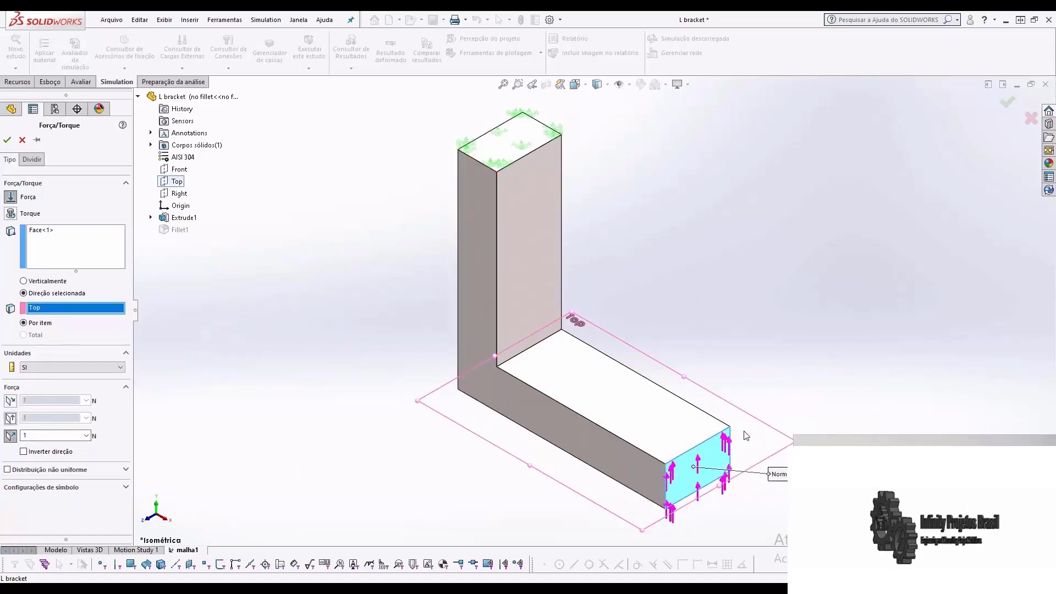
# Step: Set the force normal to the Top plane to 900 N, reverse its direction to point downward, and apply the load
pyautogui.click(55, 435)
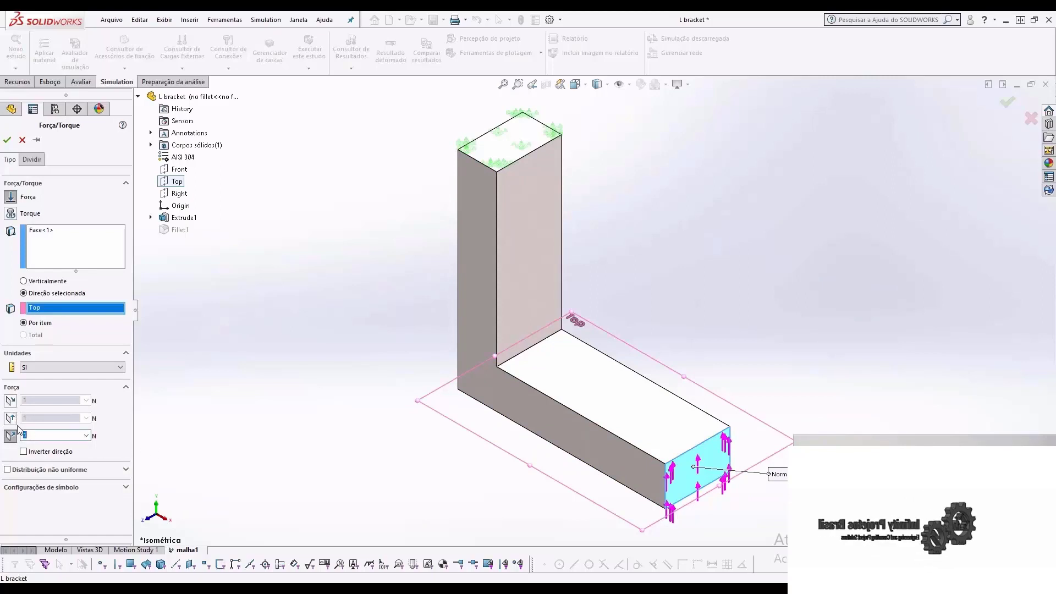
pyautogui.write('900')
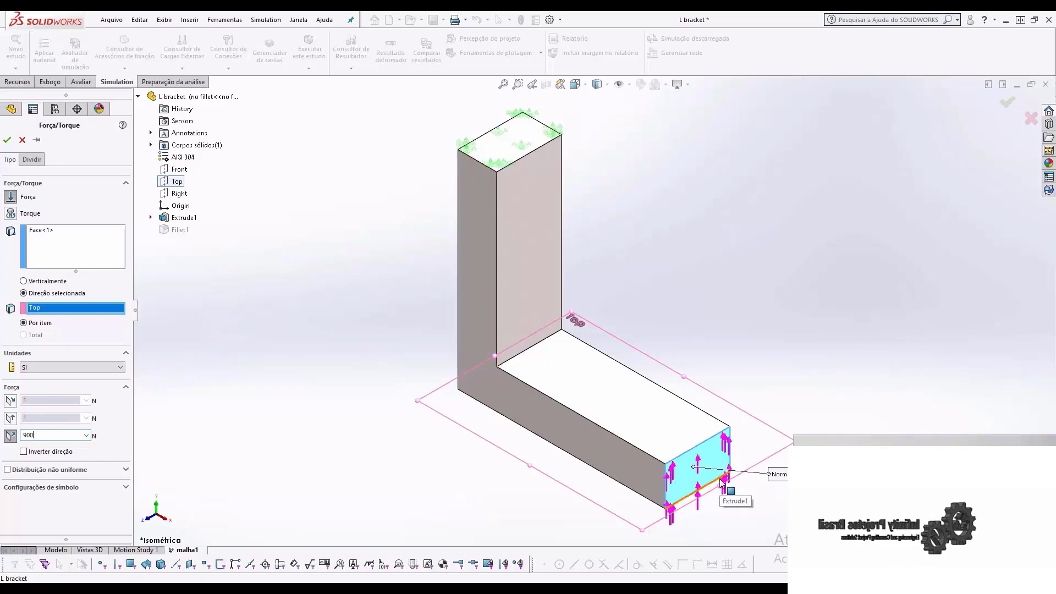
pyautogui.click(66, 452)
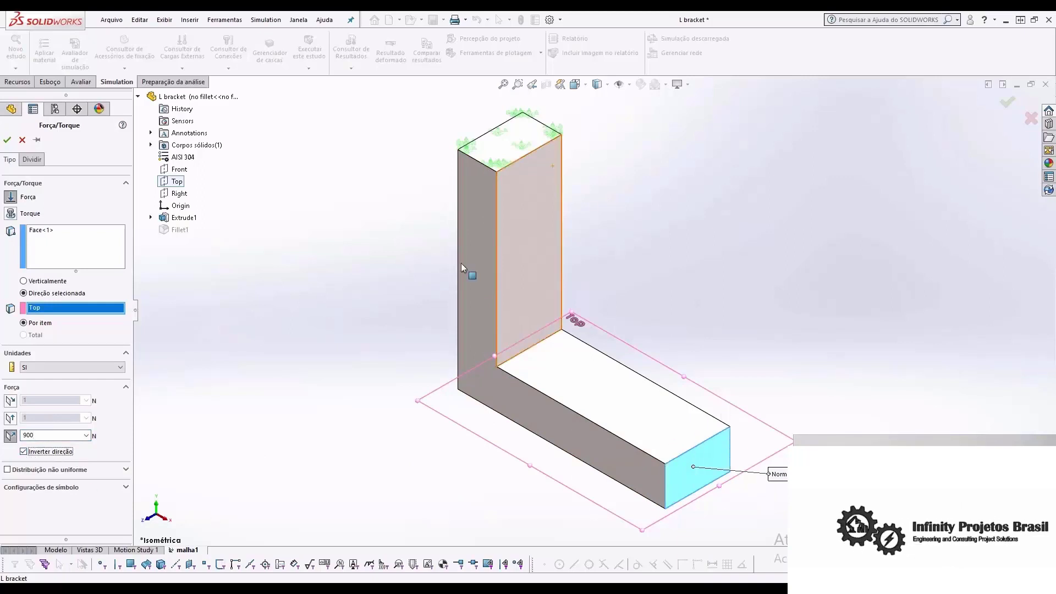
pyautogui.click(7, 141)
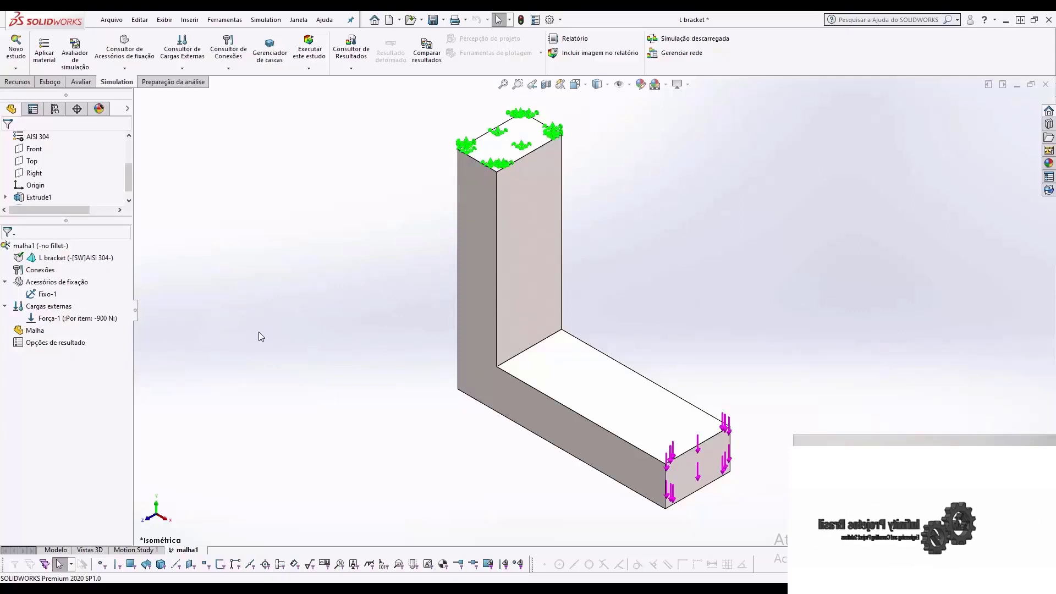
# Step: Mesh the bracket in study malha1 with a curvature-based mesh, keeping the default density and mesh quality
pyautogui.rightClick(35, 332)
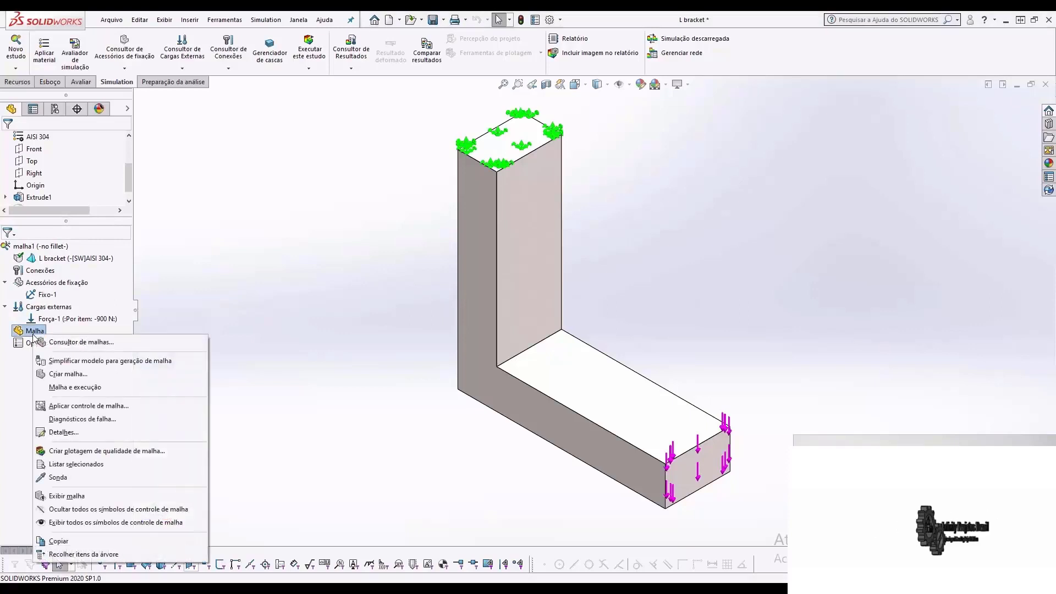
pyautogui.click(76, 377)
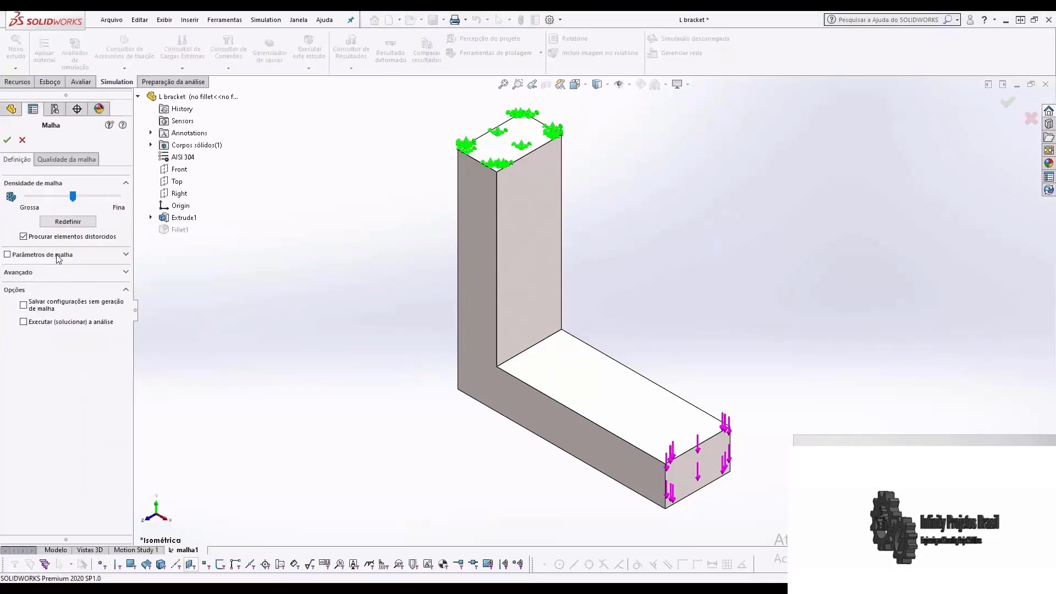
pyautogui.click(58, 257)
pyautogui.click(36, 282)
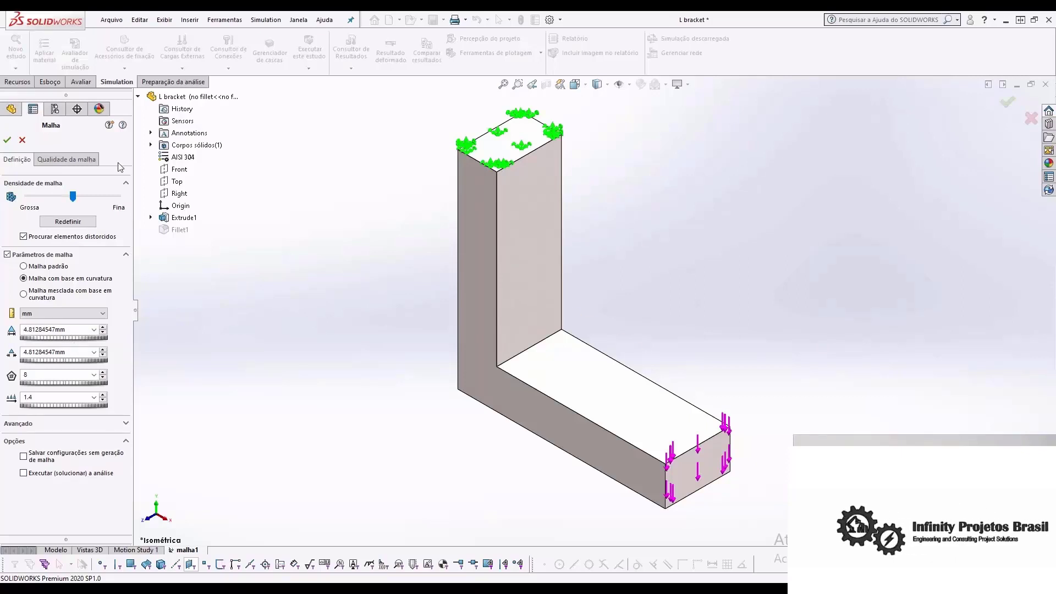
pyautogui.click(84, 160)
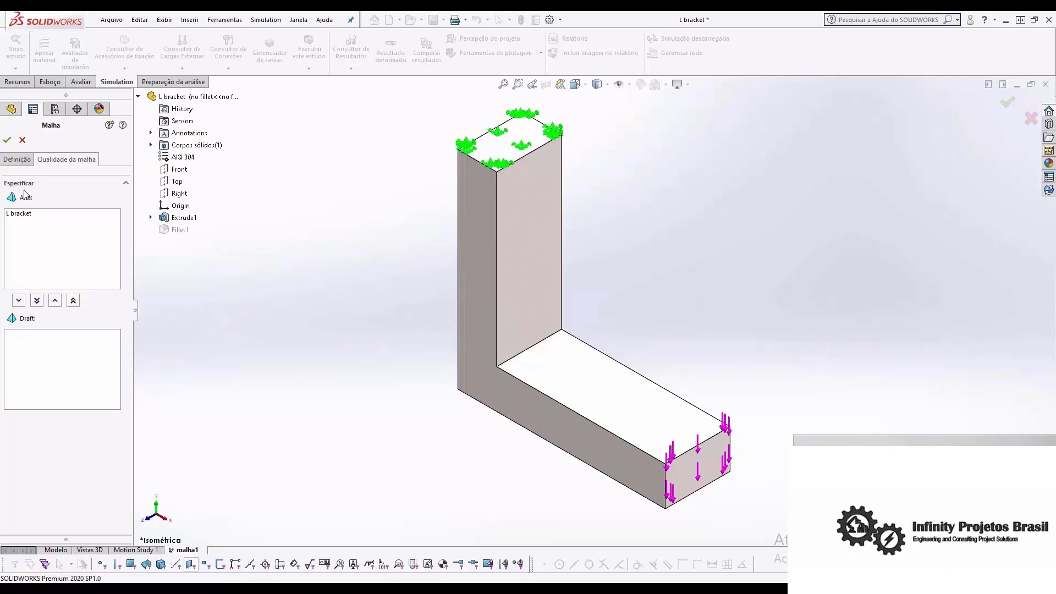
pyautogui.click(8, 140)
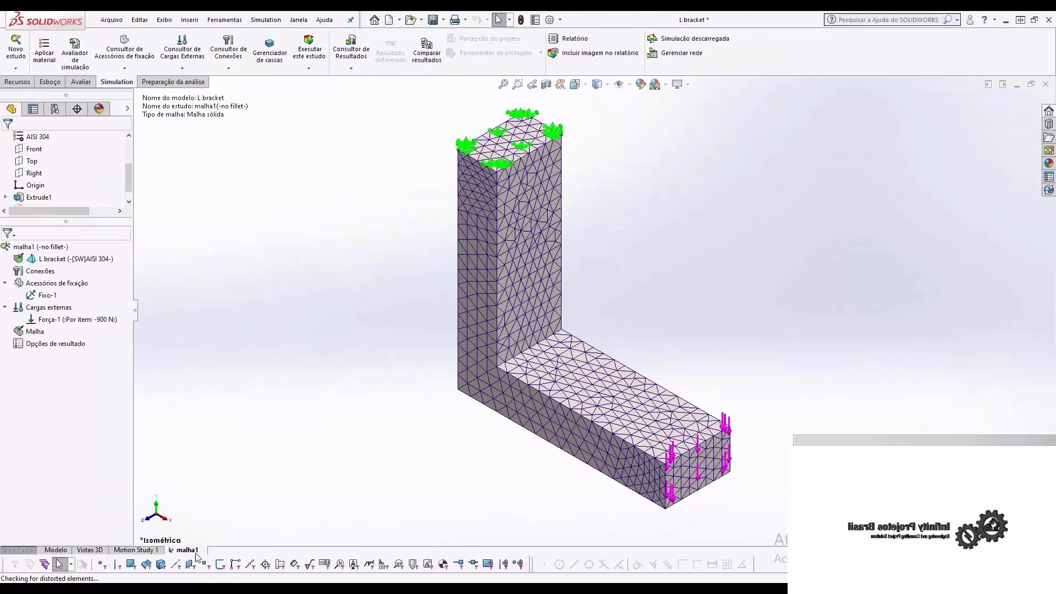
# Step: Copy study malha1 to a new static study named malha2 using the no fillet configuration
pyautogui.rightClick(189, 537)
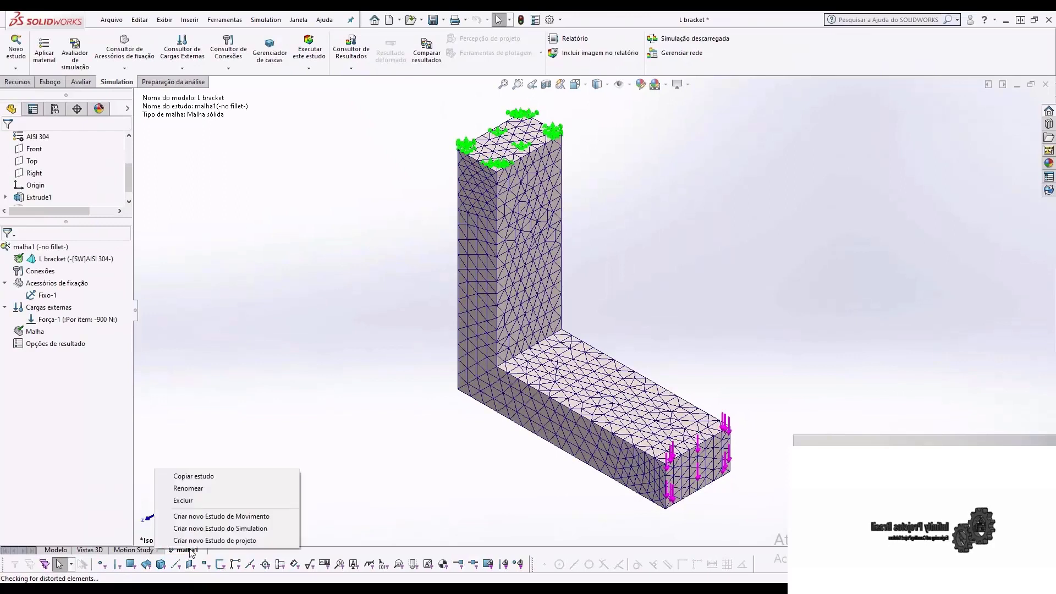
pyautogui.click(194, 475)
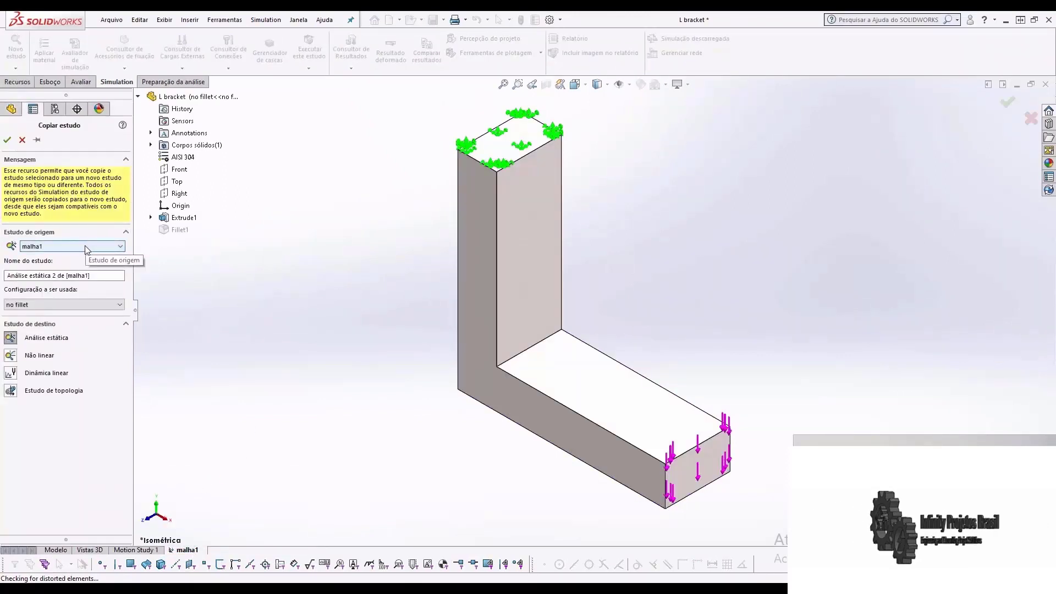
pyautogui.moveTo(105, 275); pyautogui.dragTo(9, 269)
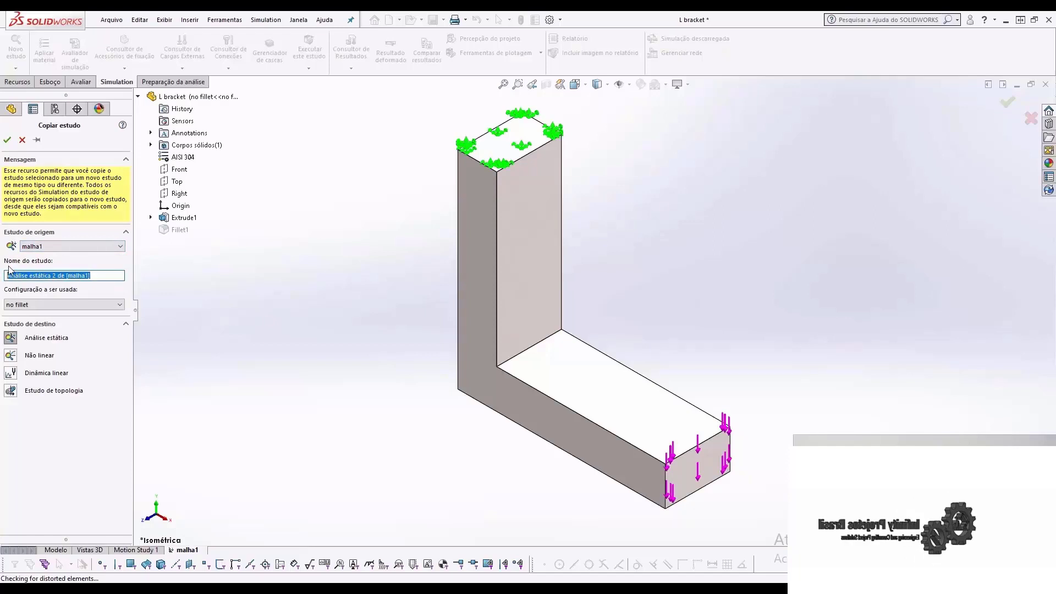
pyautogui.write('malha2')
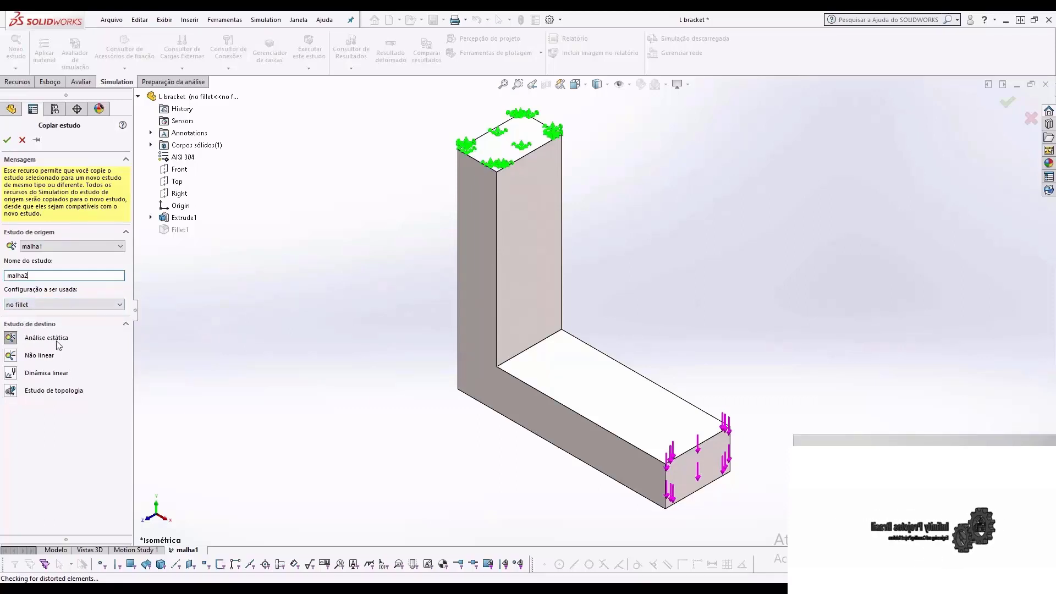
pyautogui.click(7, 141)
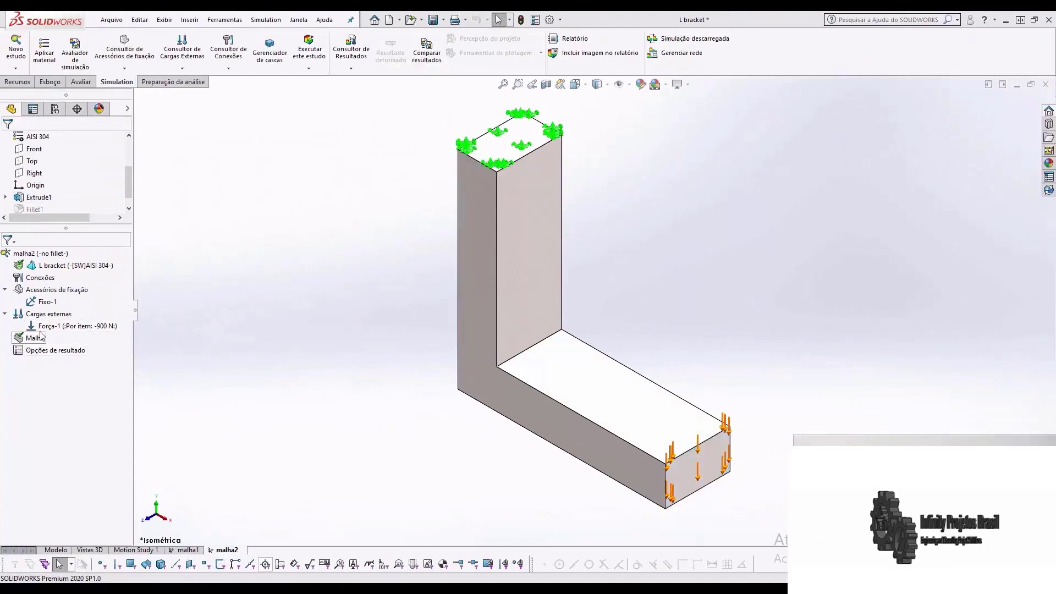
# Step: Apply a mesh control to the inner corner edge between the bracket's legs in malha2, with the default element size and 1.4 ratio
pyautogui.rightClick(40, 331)
pyautogui.click(28, 343)
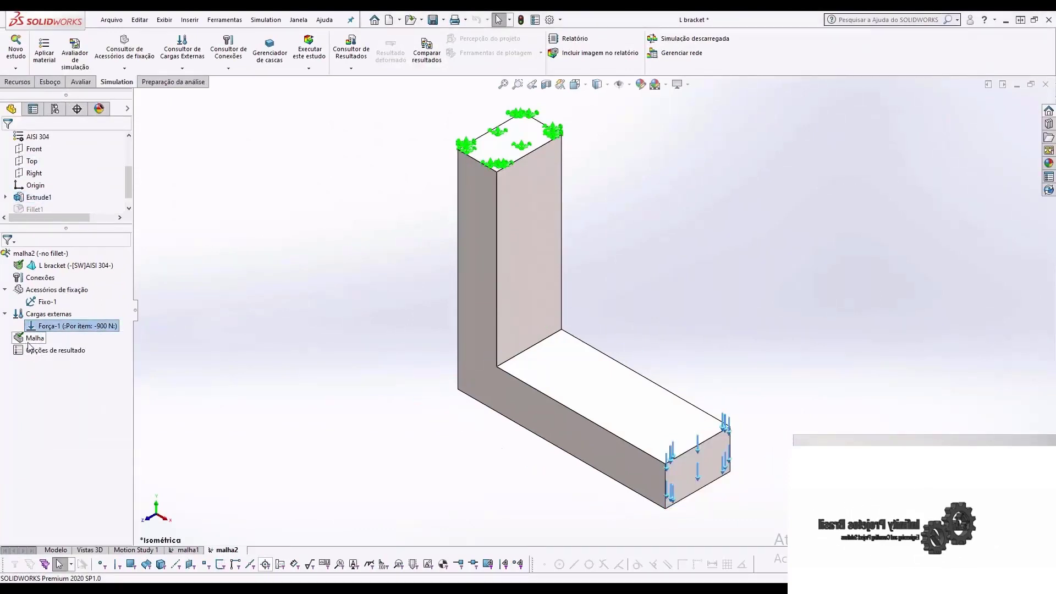
pyautogui.rightClick(37, 339)
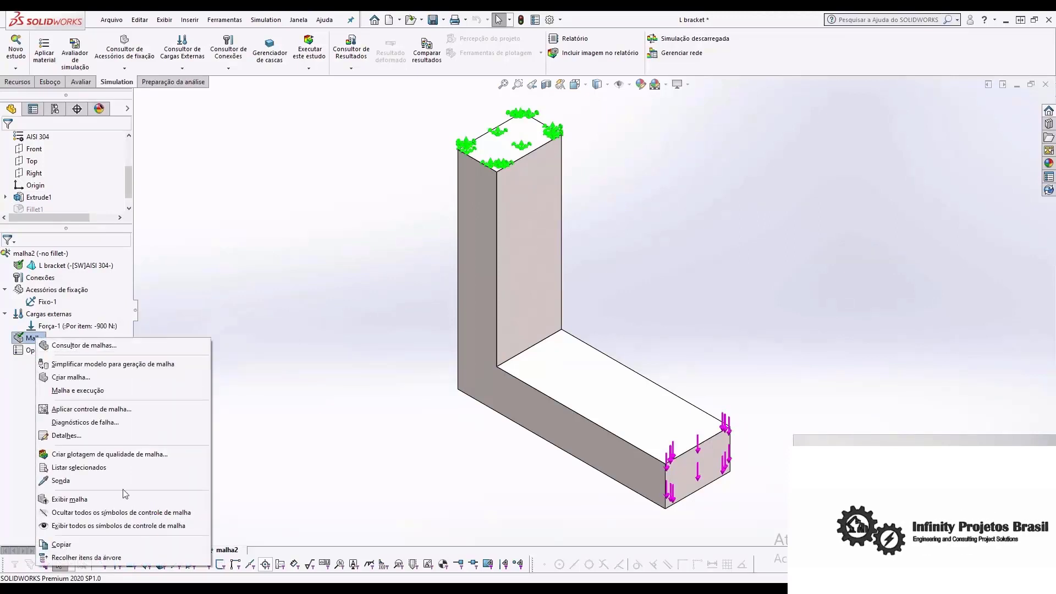
pyautogui.click(154, 410)
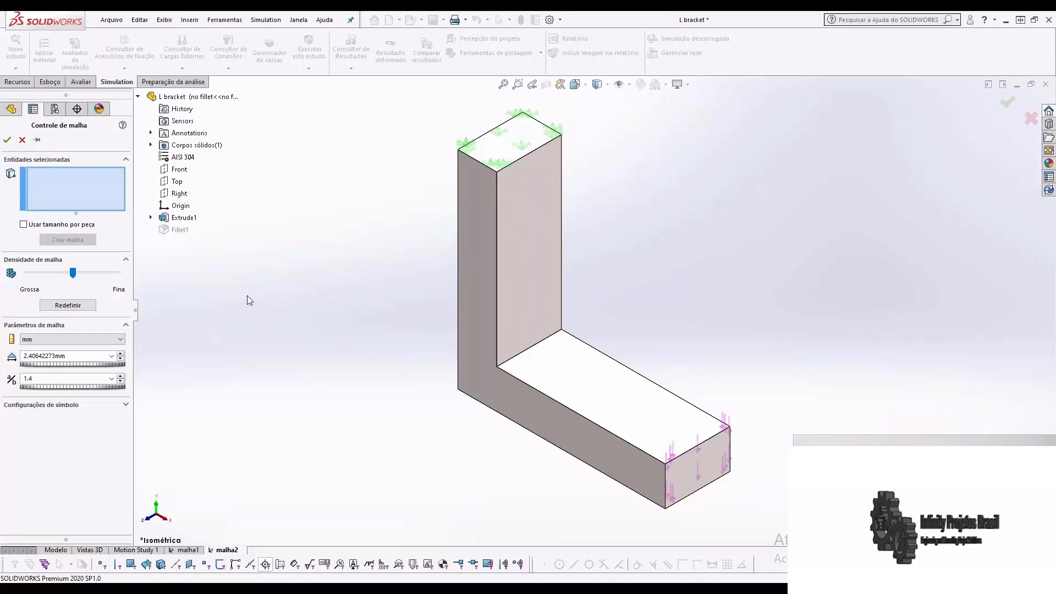
pyautogui.click(517, 361)
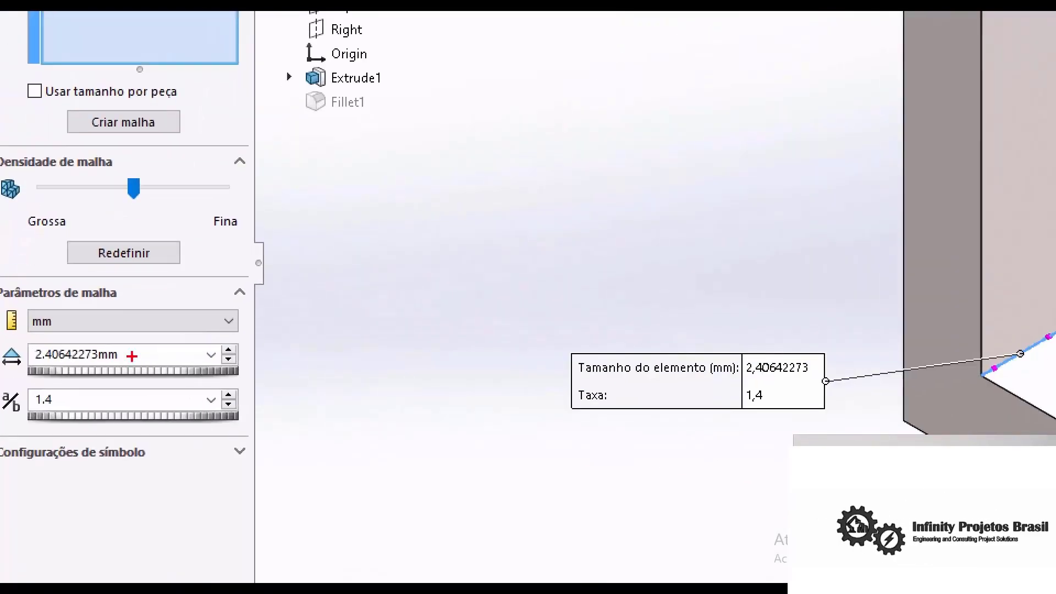
pyautogui.moveTo(20, 341)
pyautogui.mouseDown()
pyautogui.moveTo(94, 383)
pyautogui.moveTo(131, 381)
pyautogui.mouseUp()
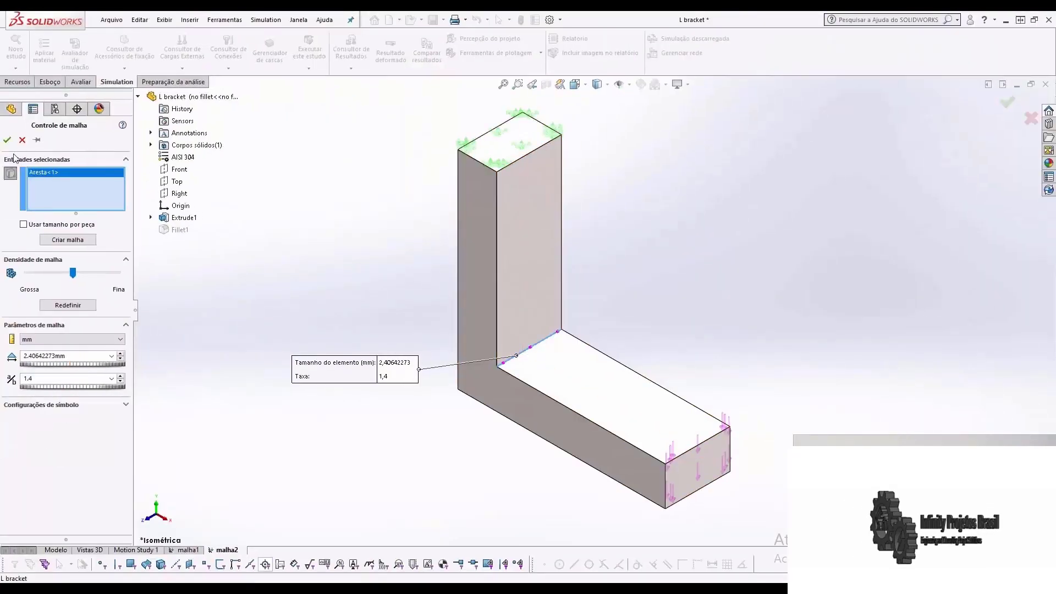
pyautogui.click(7, 139)
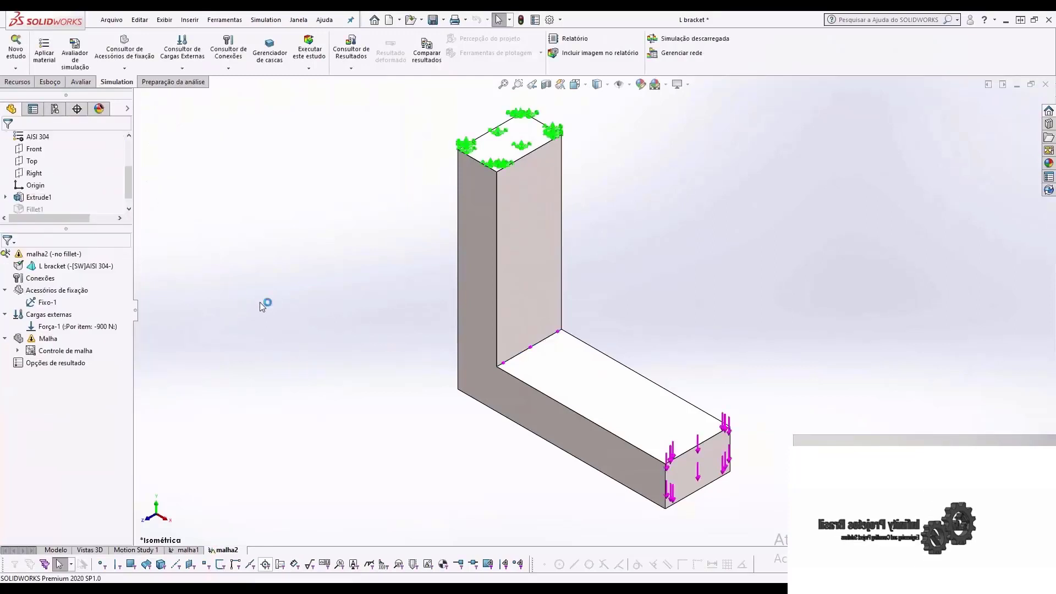
# Step: Generate the mesh for study malha2 with curvature-based mesh parameters at the default density
pyautogui.rightClick(46, 338)
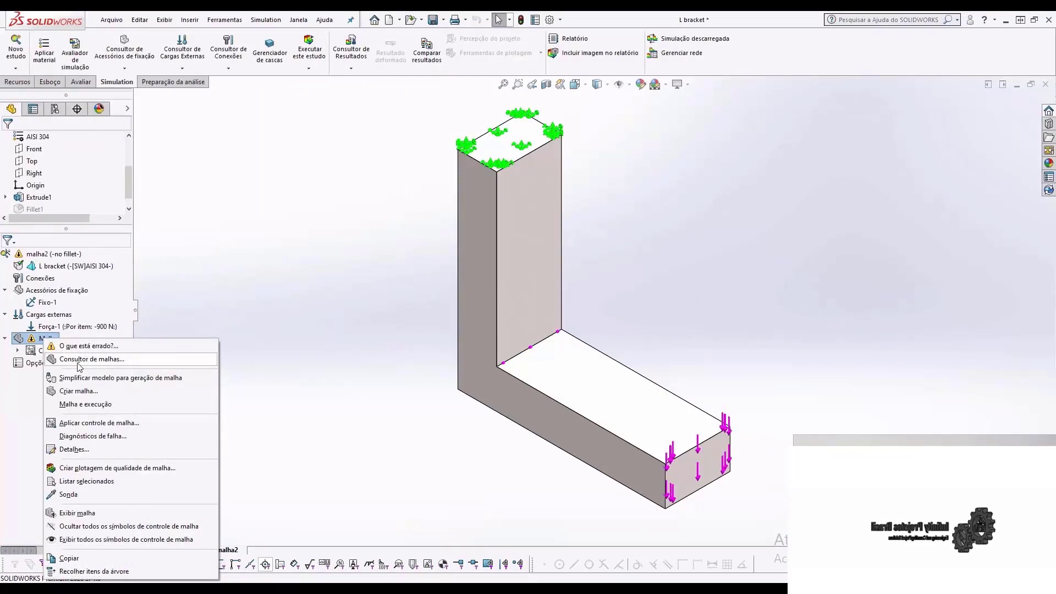
pyautogui.click(77, 390)
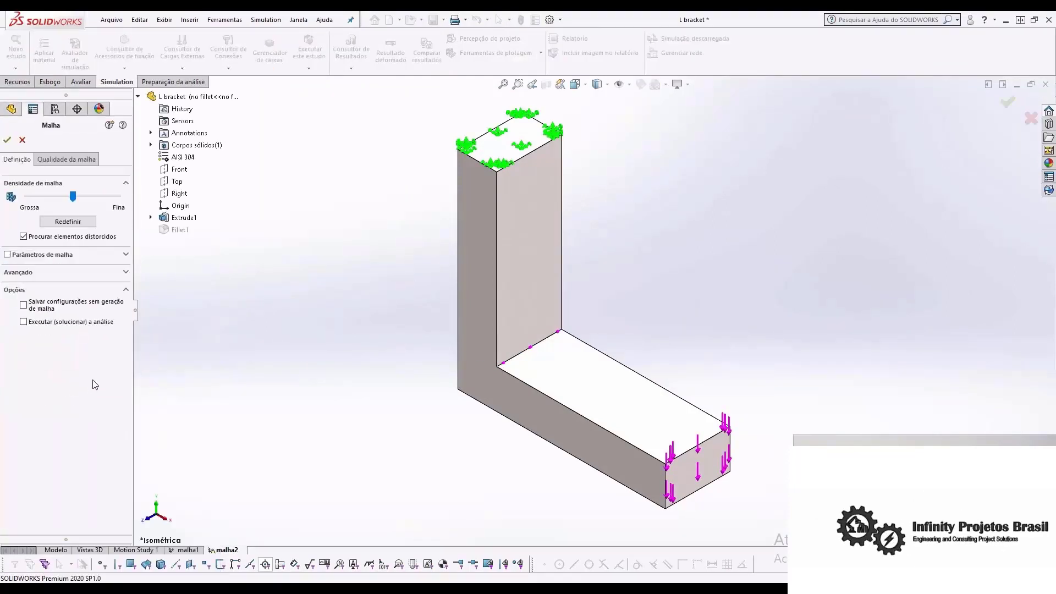
pyautogui.click(27, 256)
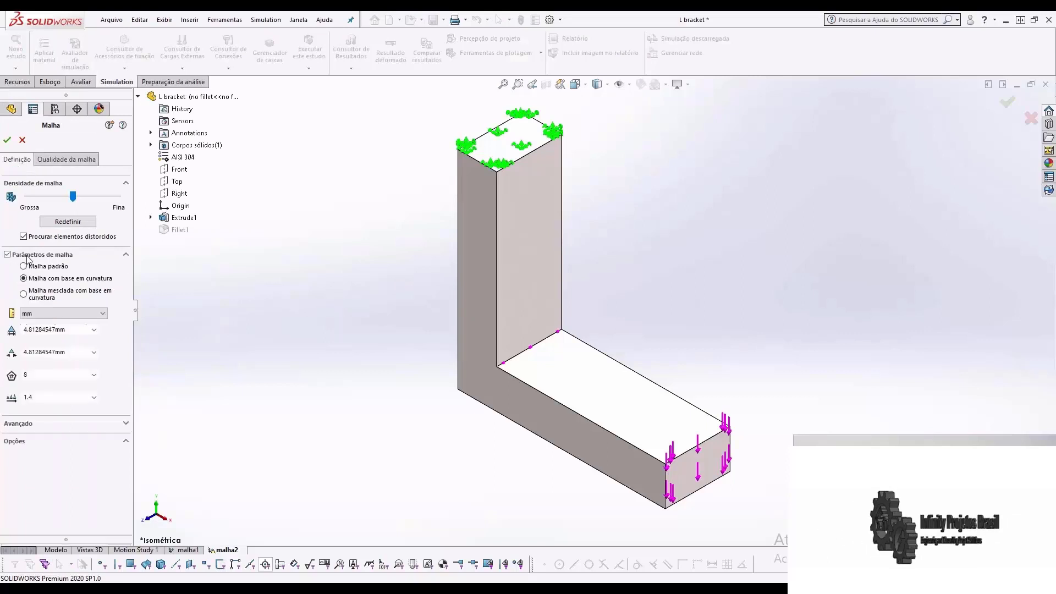
pyautogui.click(7, 139)
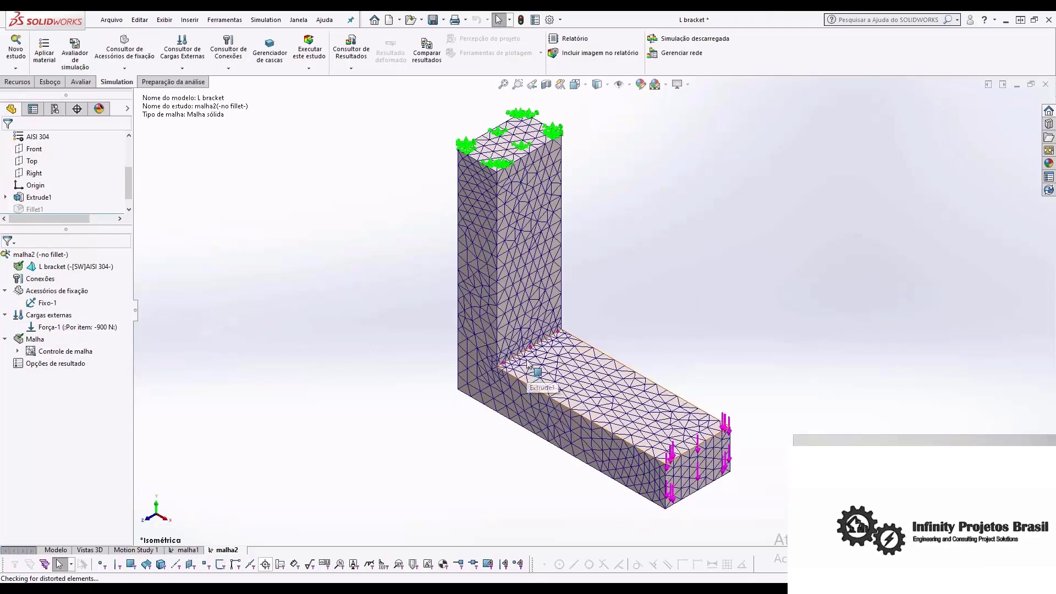
# Step: Hide all mesh control symbols in malha2 and examine the refined mesh along the inner corner edge
pyautogui.scroll(-2, 534, 346)
pyautogui.scroll(-5, 534, 346)
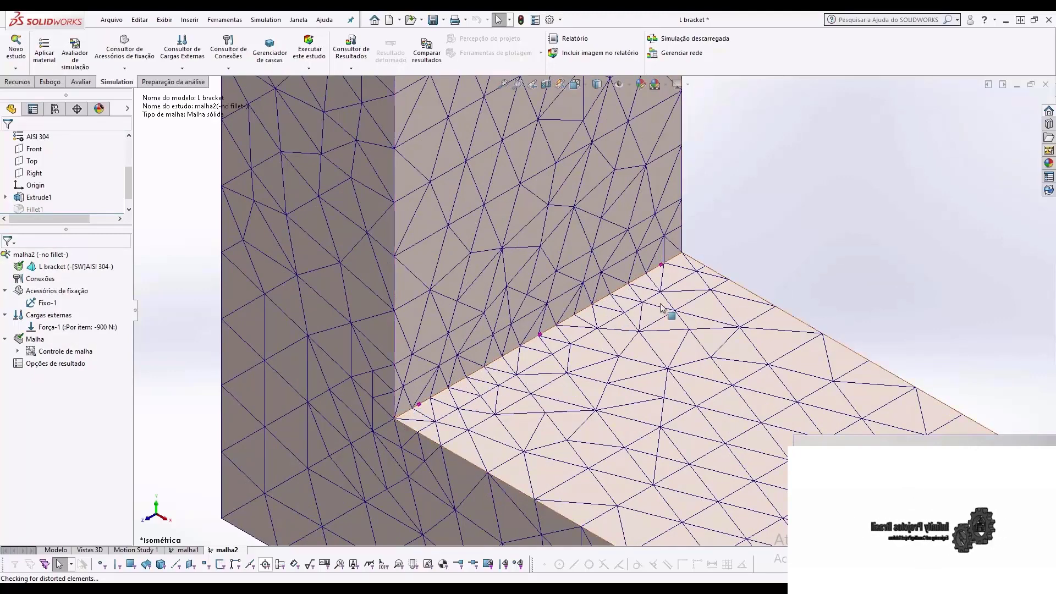
pyautogui.scroll(3, 695, 265)
pyautogui.click(17, 352)
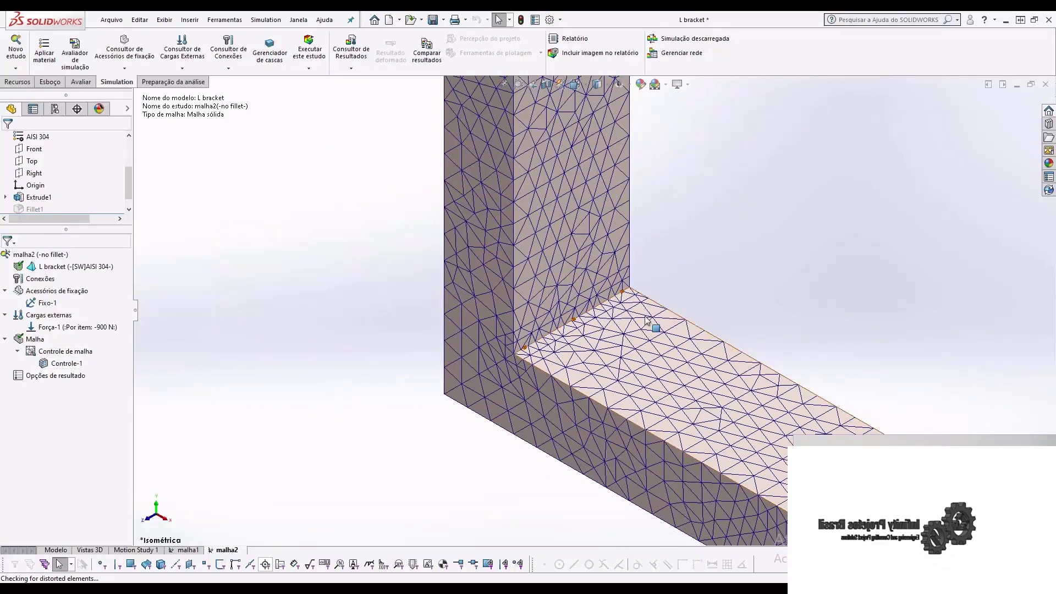
pyautogui.scroll(-5, 567, 338)
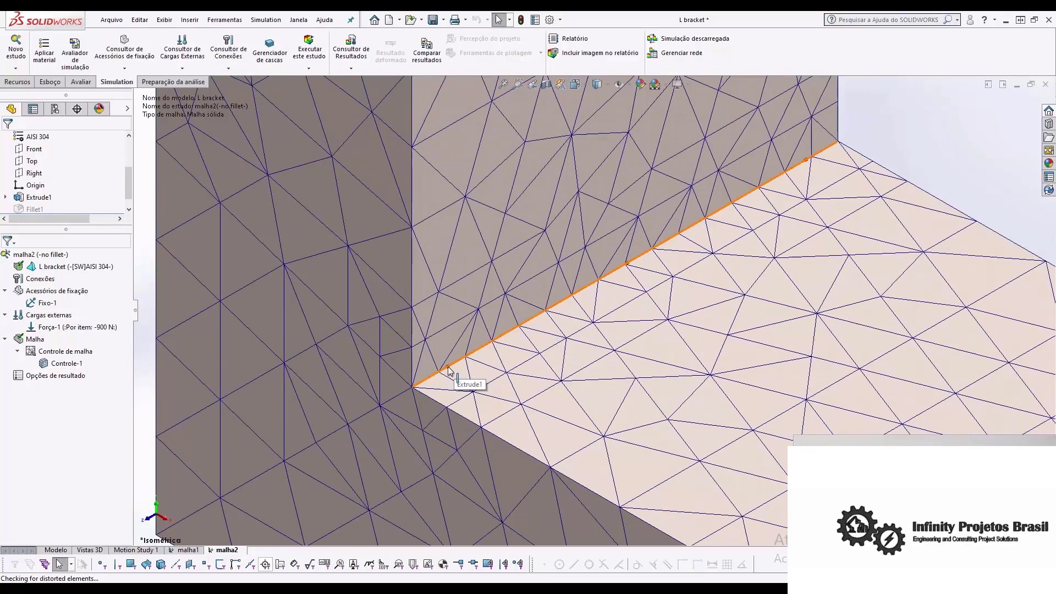
pyautogui.scroll(5, 449, 370)
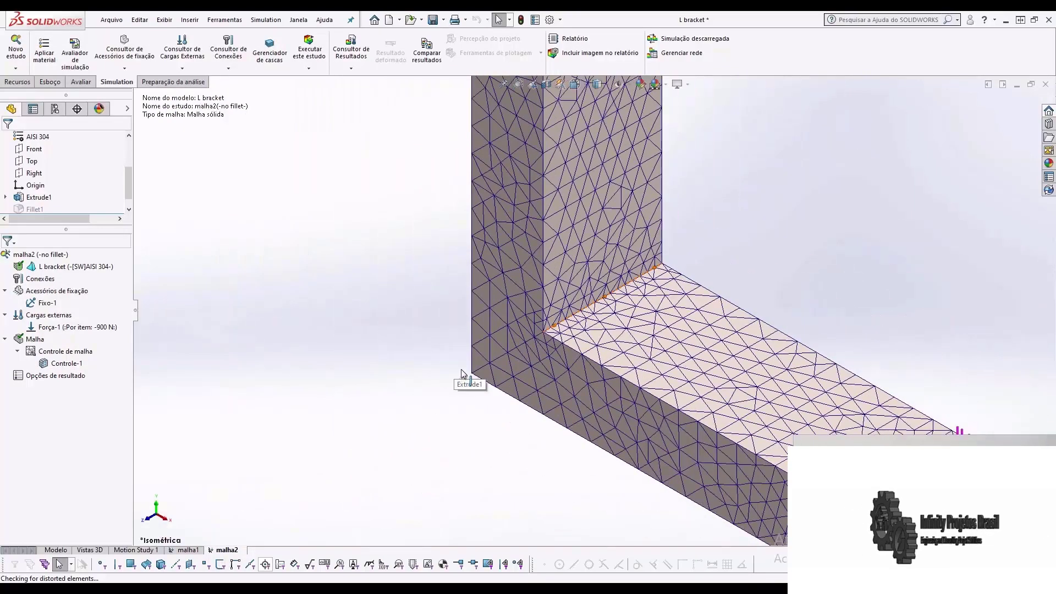
pyautogui.rightClick(37, 340)
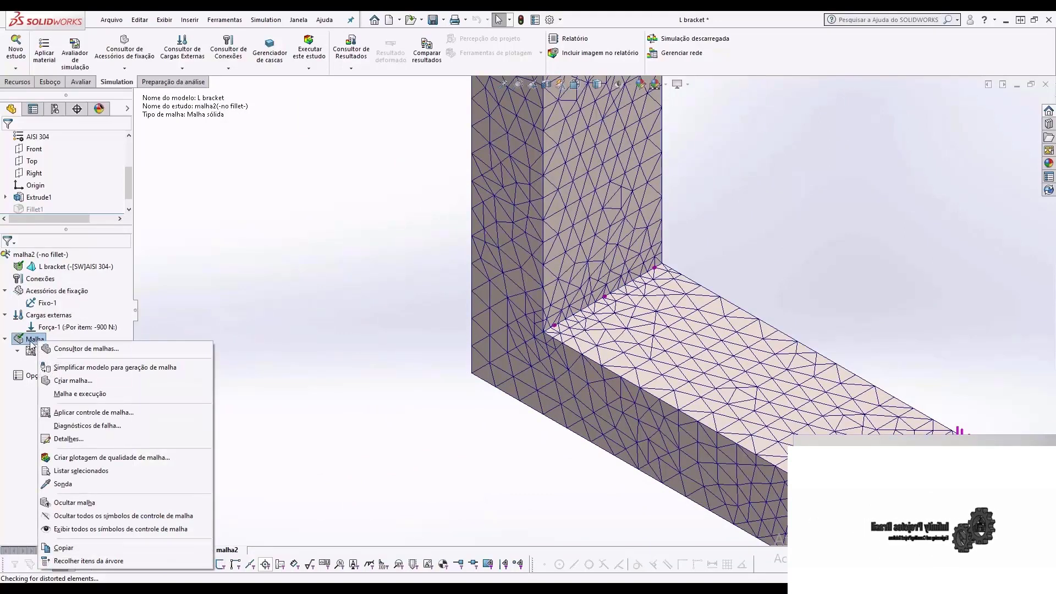
pyautogui.click(112, 516)
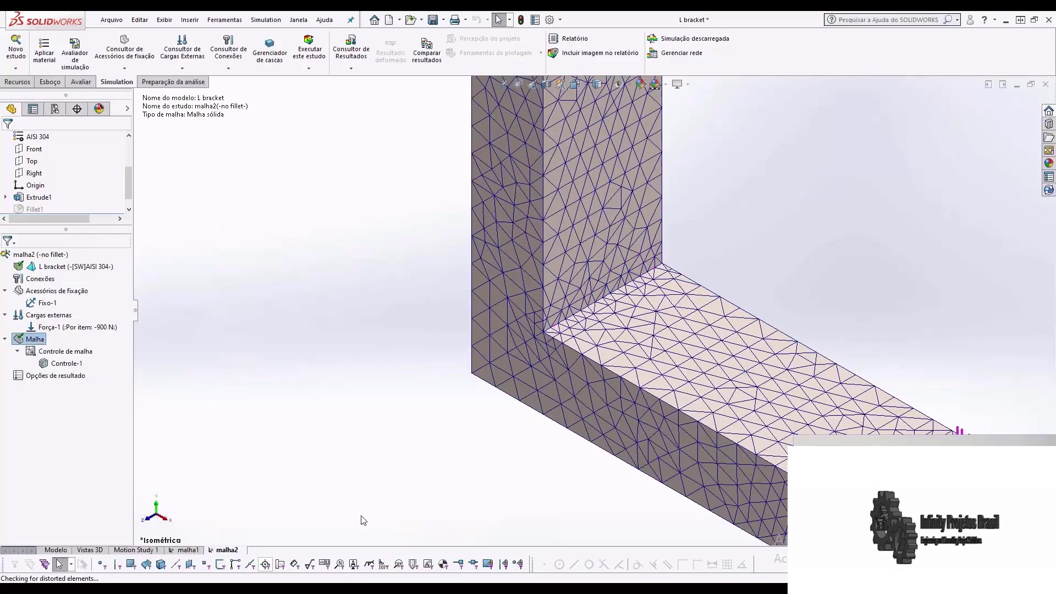
pyautogui.press('f')
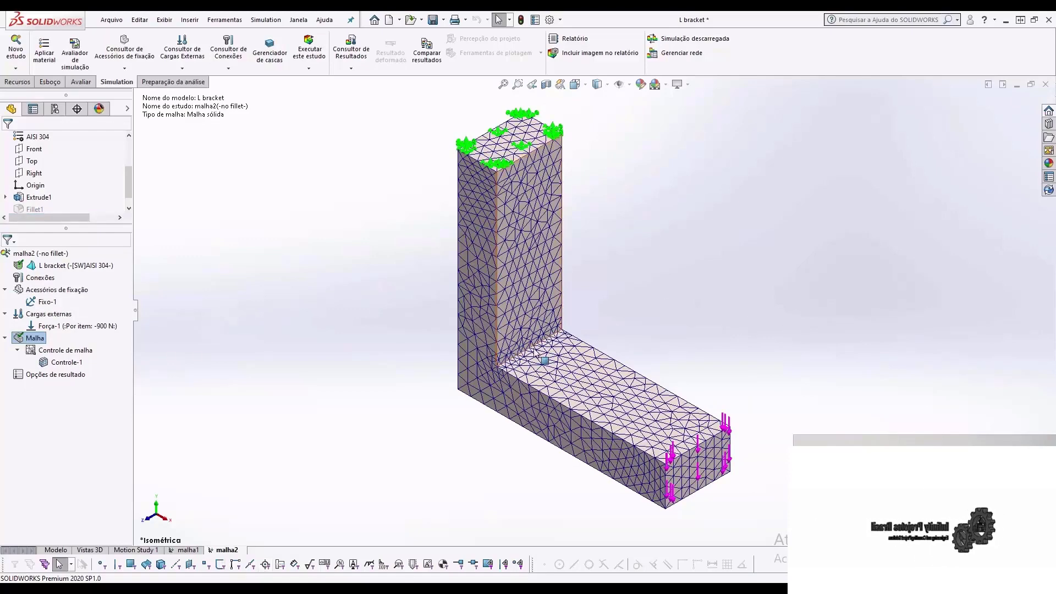
pyautogui.scroll(-5, 550, 336)
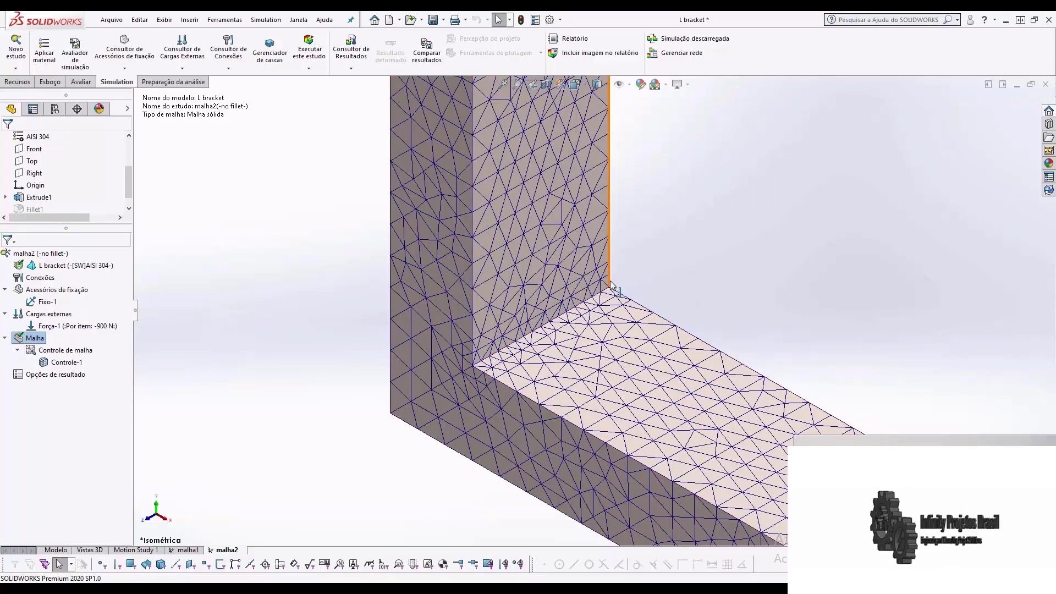
# Step: Switch to study malha1 and show its mesh at the inner corner
pyautogui.click(179, 550)
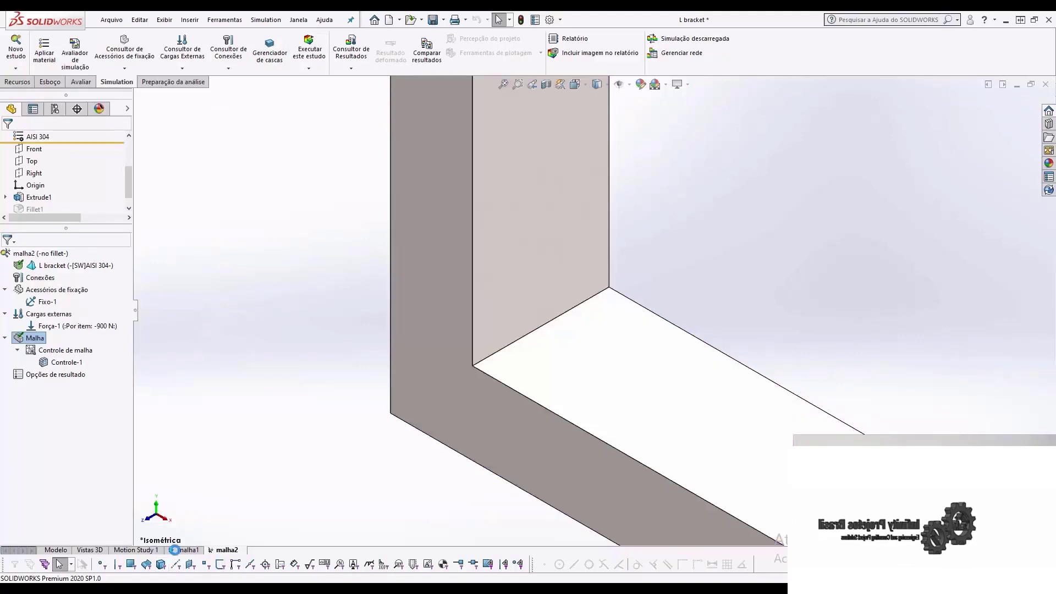
pyautogui.rightClick(39, 328)
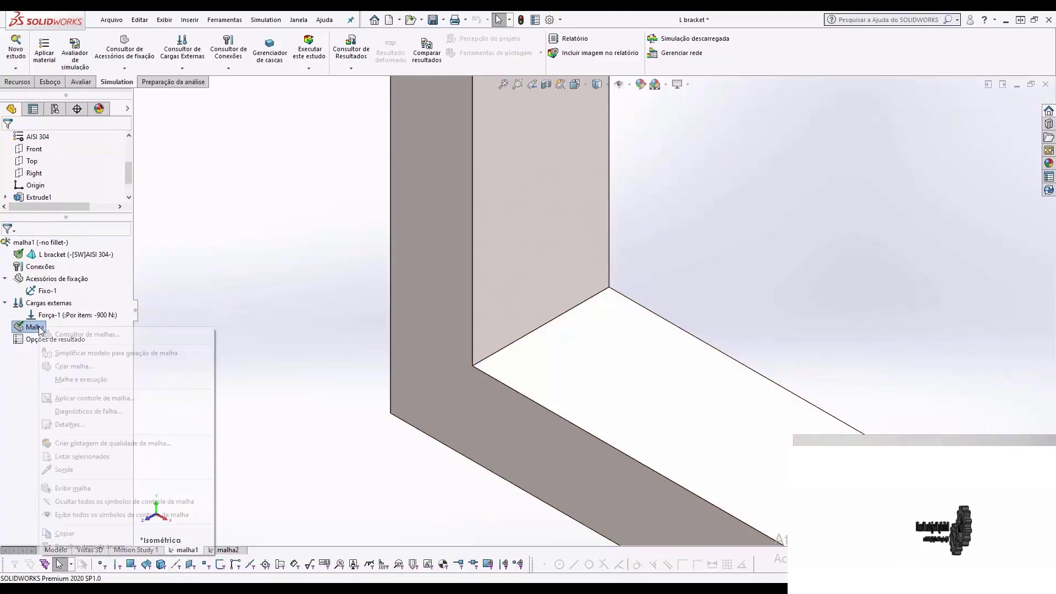
pyautogui.click(72, 488)
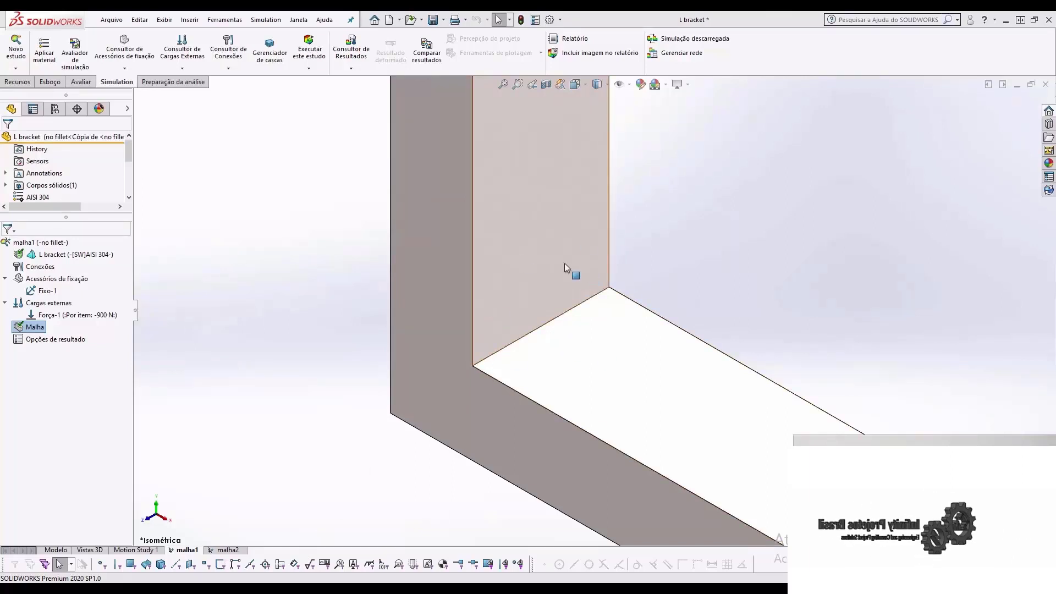
# Step: Copy static study malha2 to a new static study named malha3, using the no fillet configuration
pyautogui.click(225, 550)
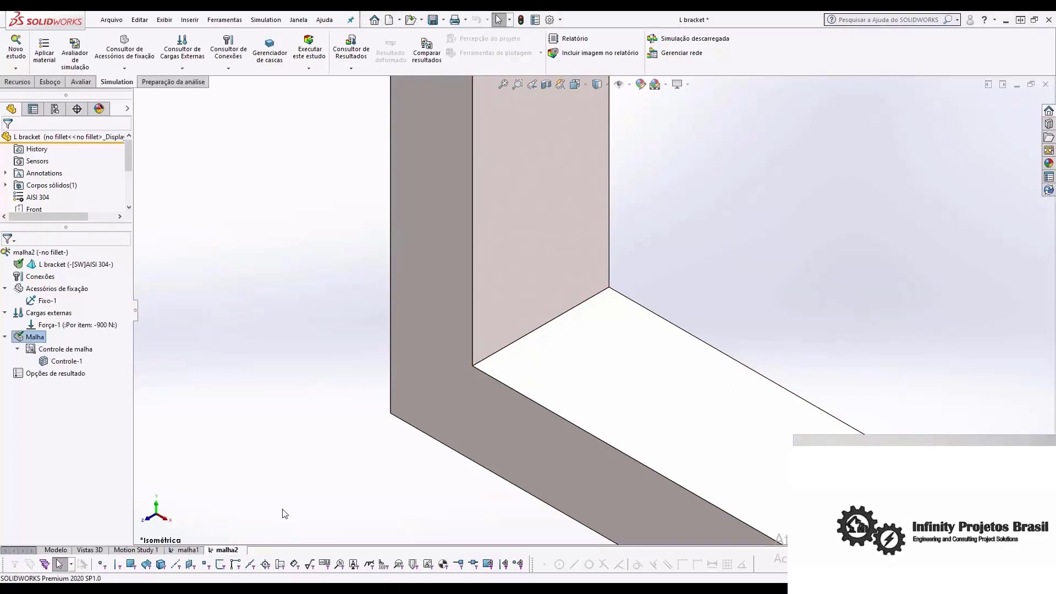
pyautogui.rightClick(220, 550)
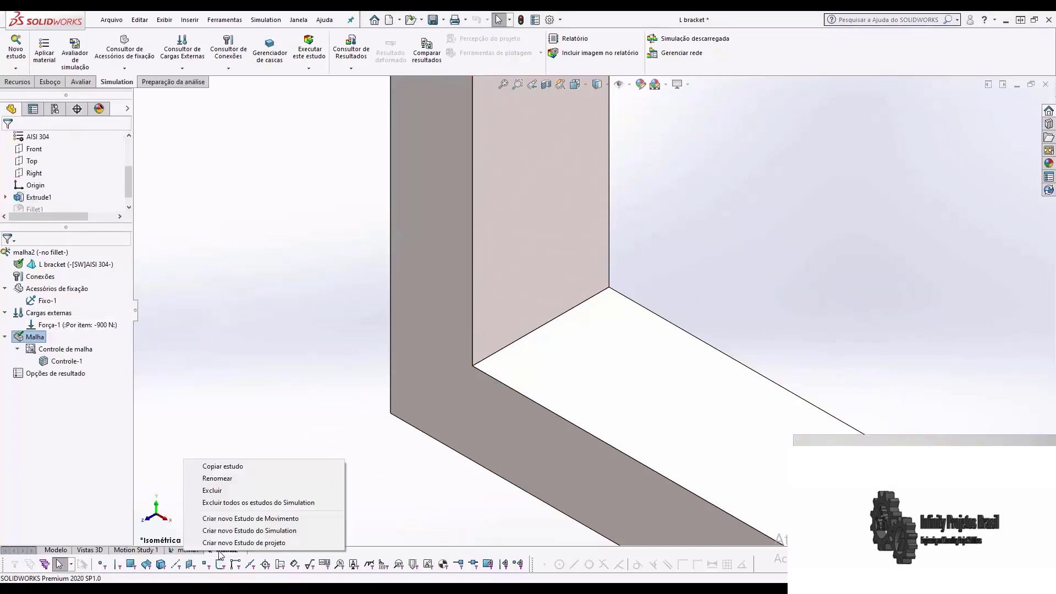
pyautogui.click(223, 466)
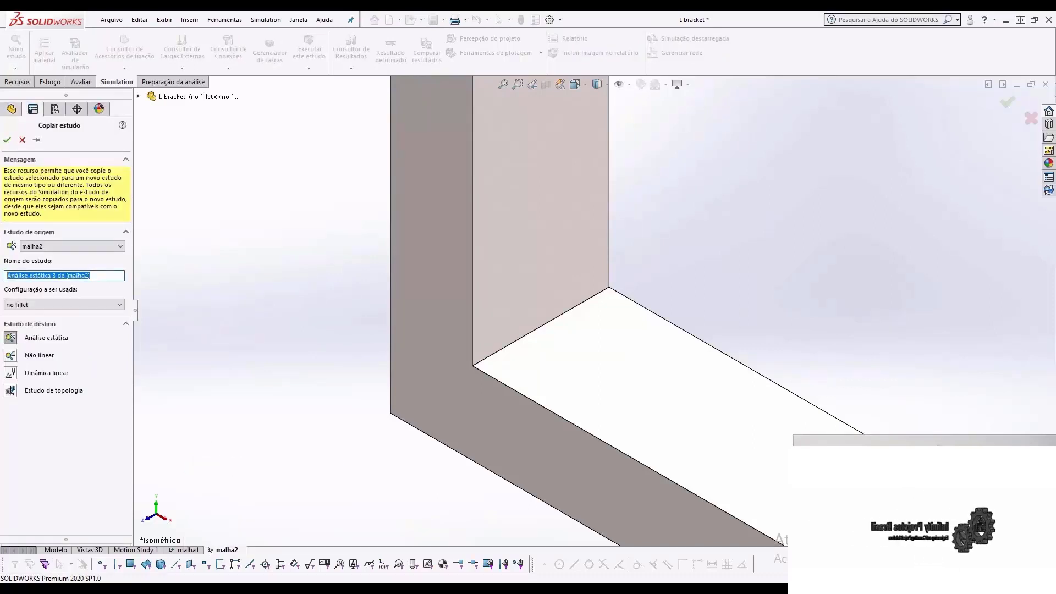
pyautogui.write('malha3')
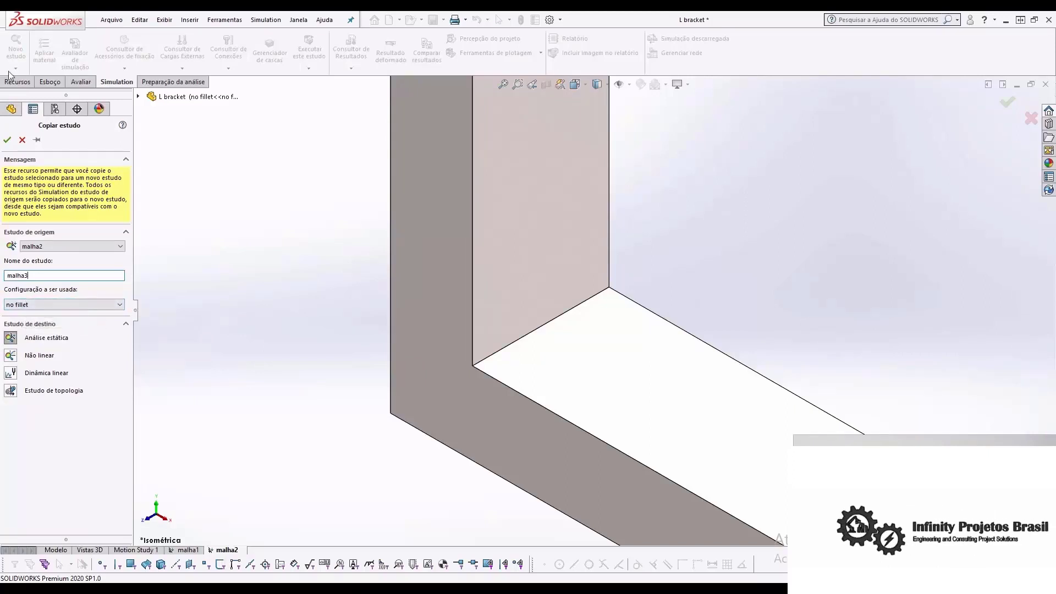
pyautogui.click(8, 139)
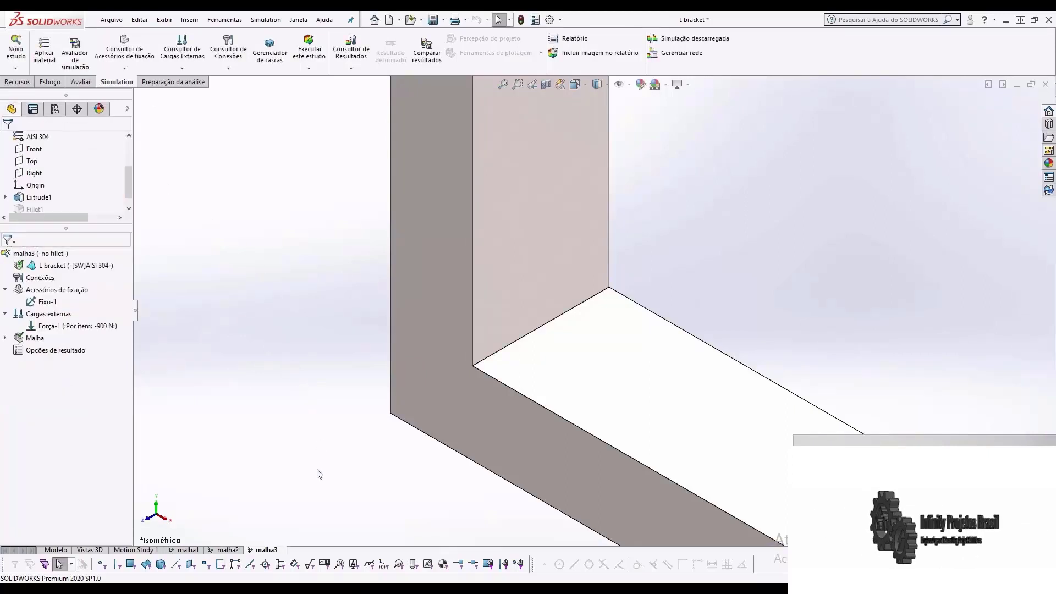
# Step: Set the element size of the inner corner edge's mesh control in study malha3 to 0.508 mm
pyautogui.click(5, 338)
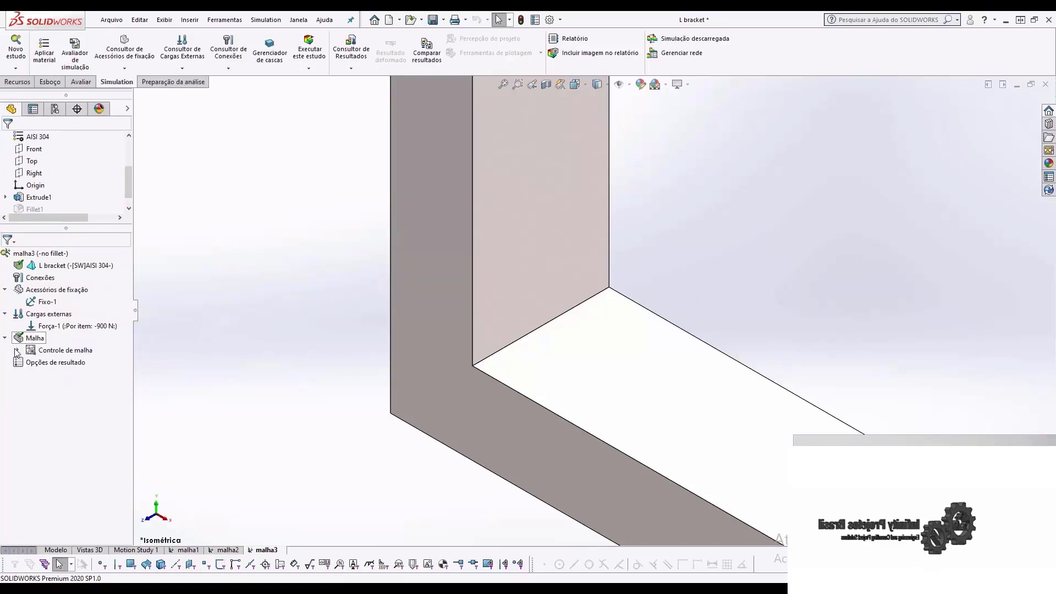
pyautogui.click(18, 350)
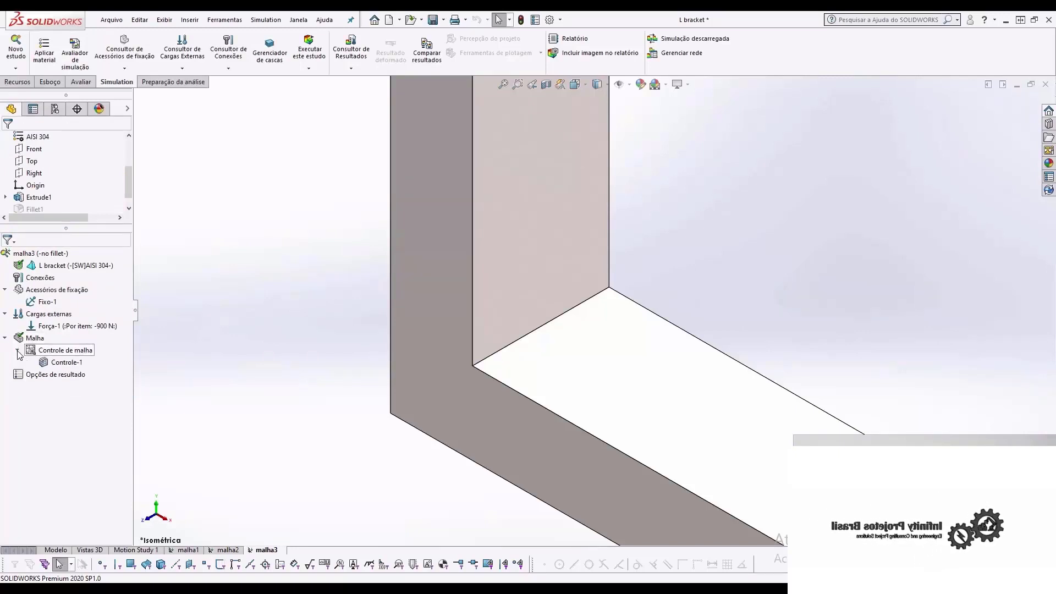
pyautogui.click(57, 365)
pyautogui.doubleClick(54, 363)
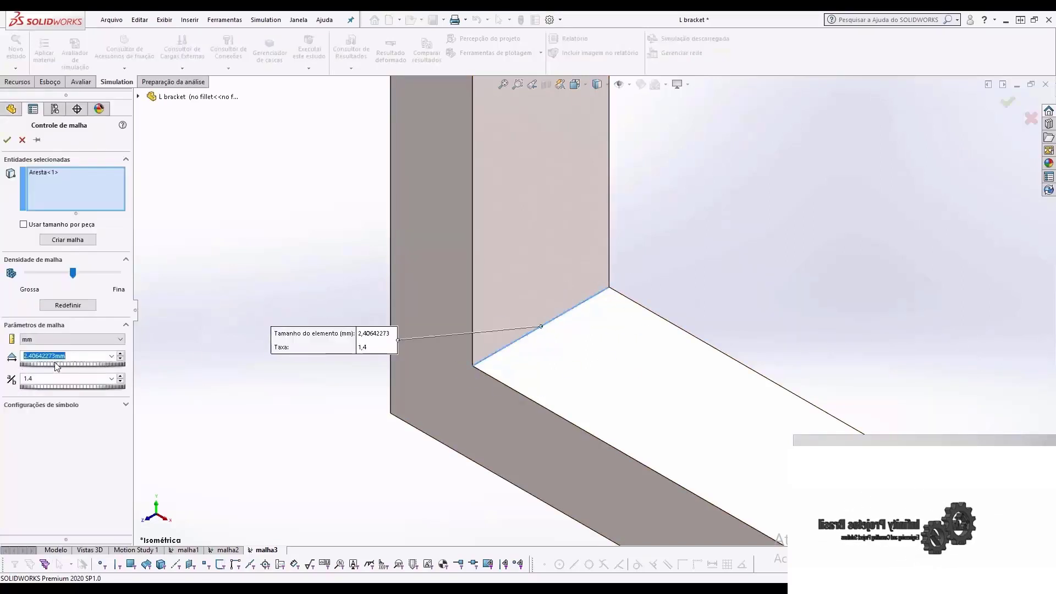
pyautogui.write('0,58')
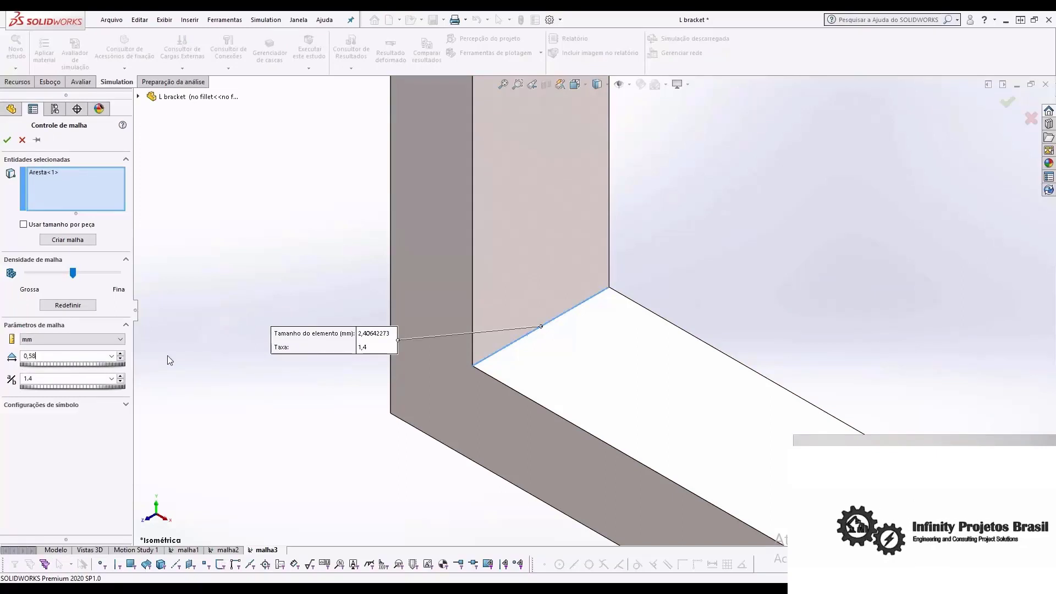
pyautogui.press('BackSpace')
pyautogui.write('08')
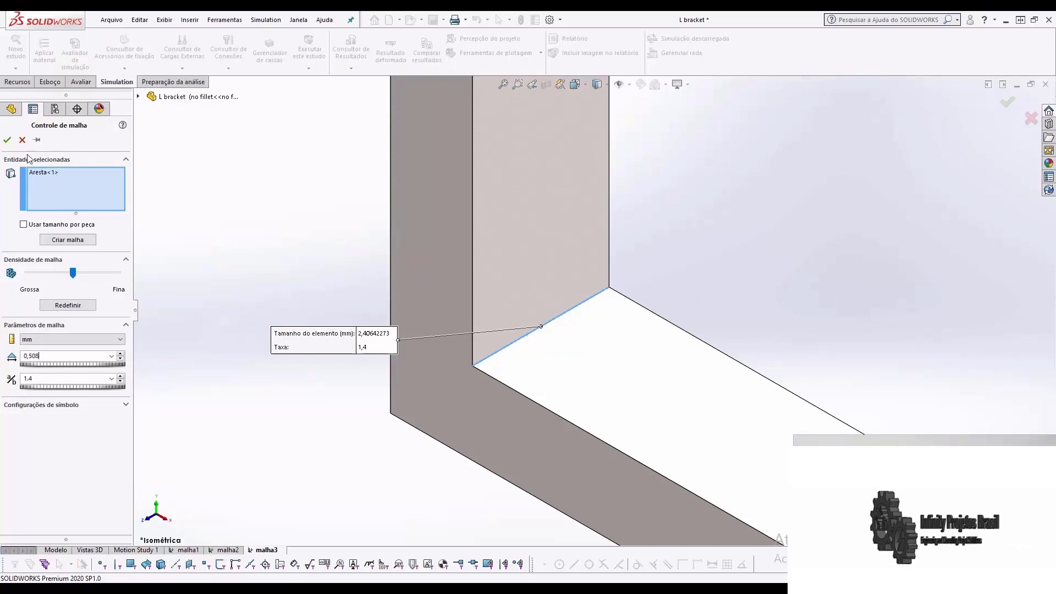
pyautogui.click(7, 140)
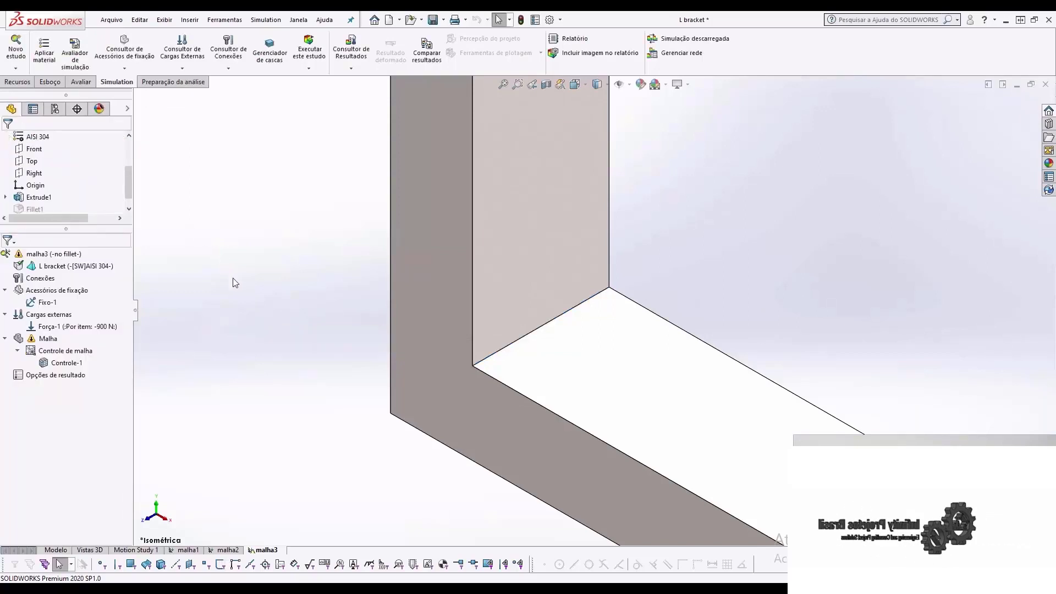
# Step: Generate the mesh for study malha3 with curvature-based parameters at the default density and high element quality
pyautogui.rightClick(32, 339)
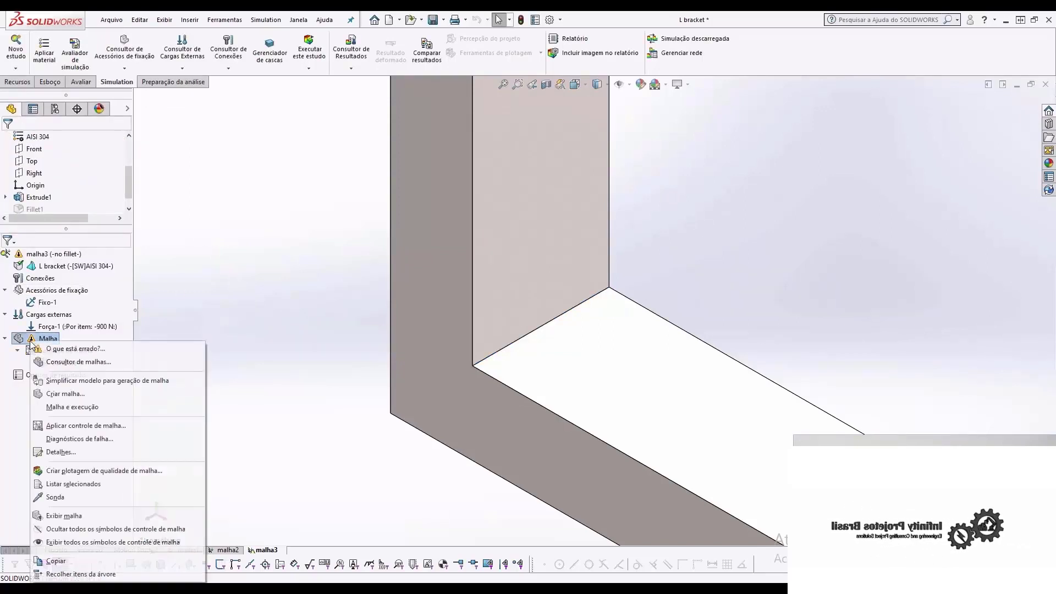
pyautogui.click(59, 393)
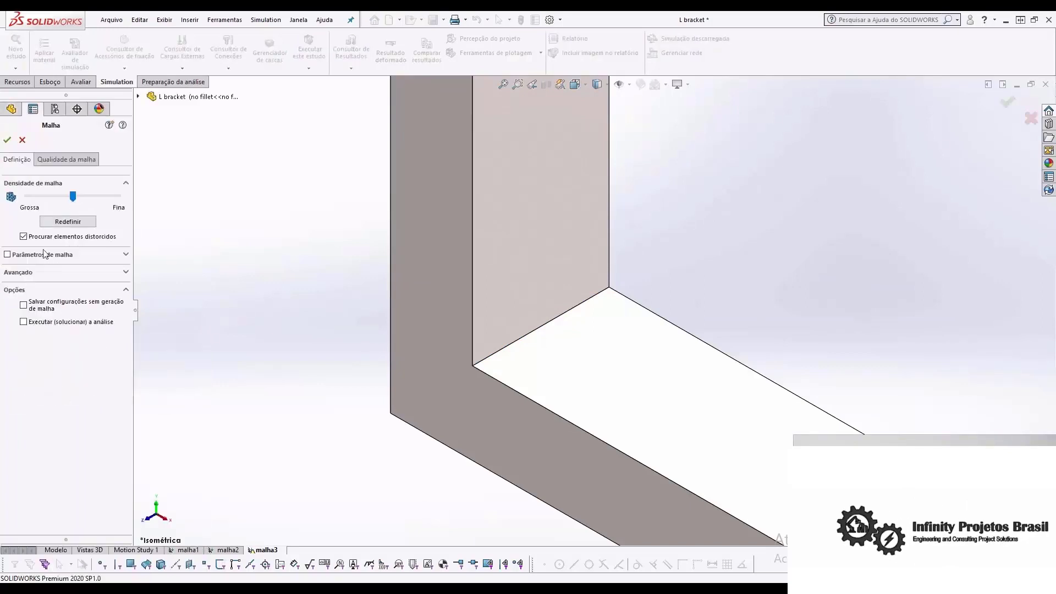
pyautogui.click(34, 256)
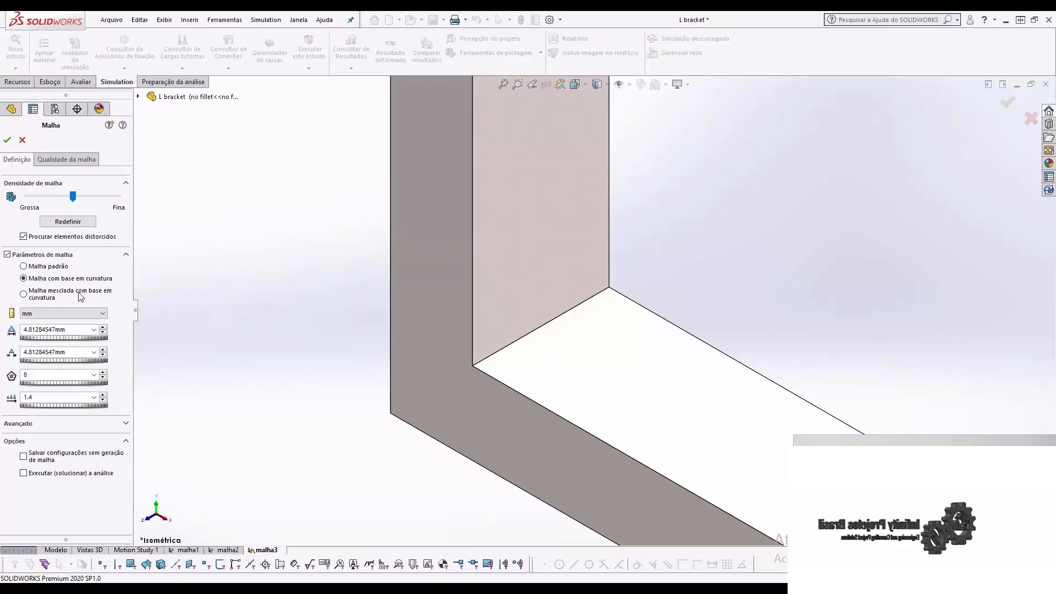
pyautogui.click(60, 160)
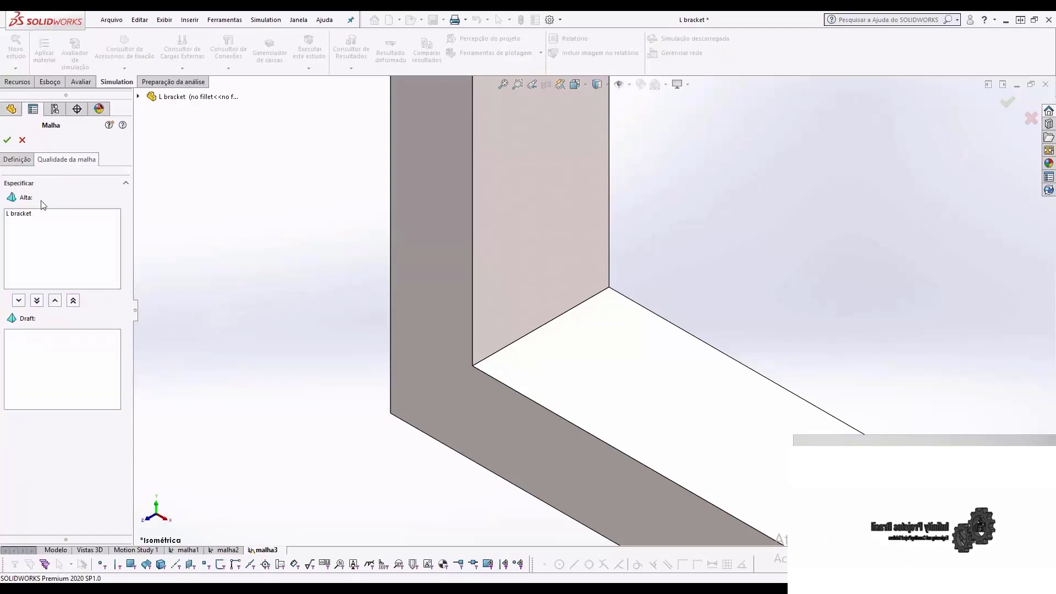
pyautogui.click(7, 140)
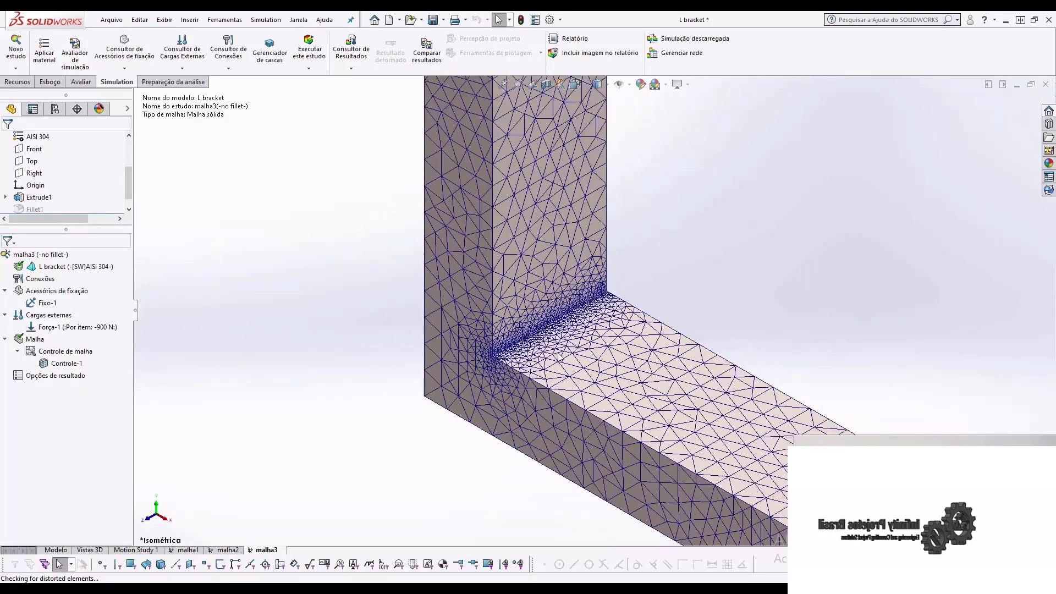
pyautogui.scroll(-3, 553, 312)
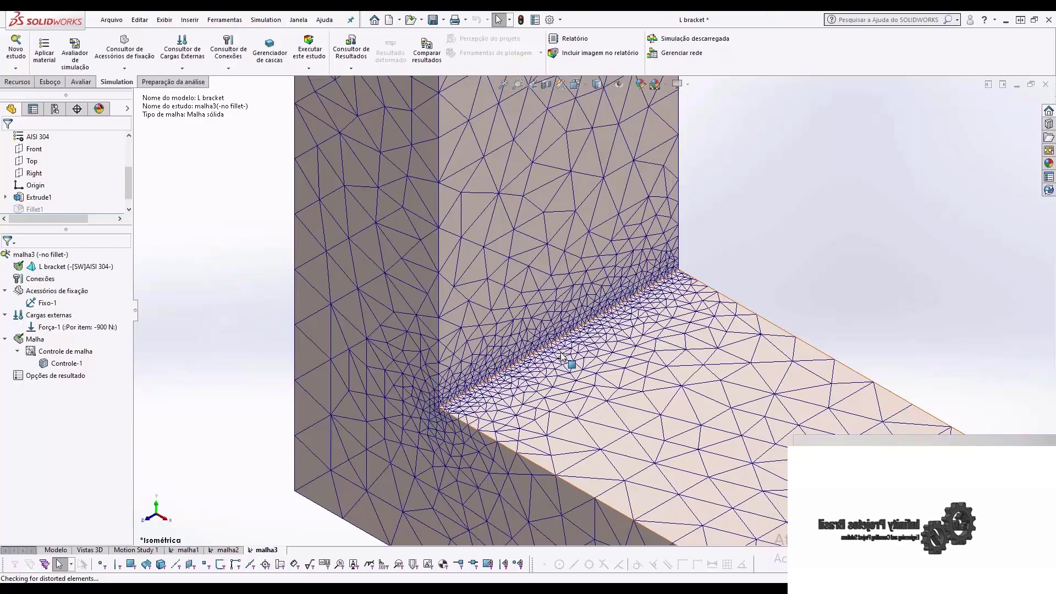
# Step: Run all the studies and display the von Mises stress plot of malha3
pyautogui.scroll(5, 562, 358)
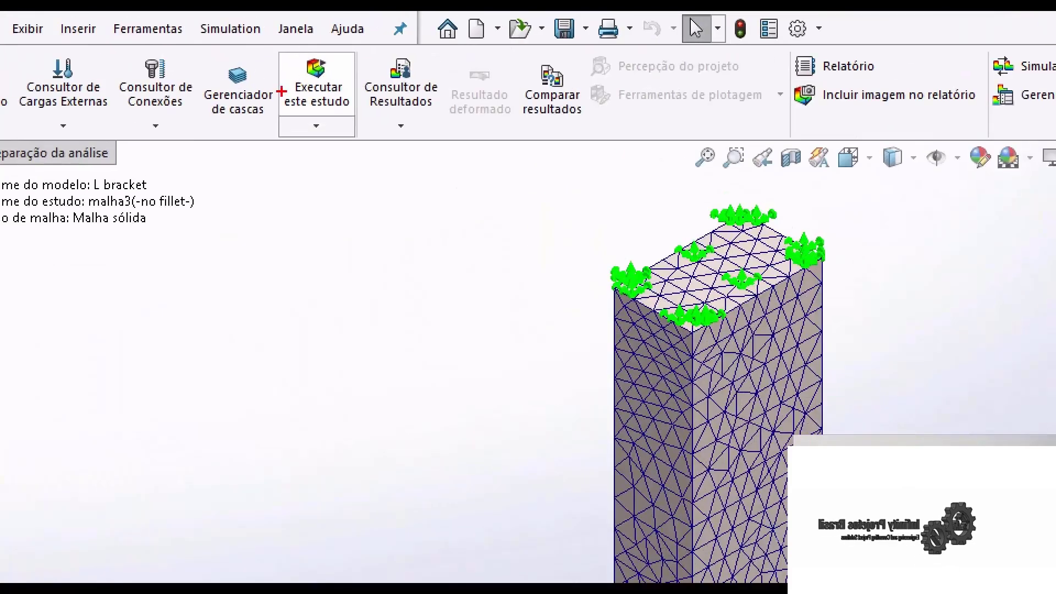
pyautogui.moveTo(352, 144); pyautogui.dragTo(377, 158)
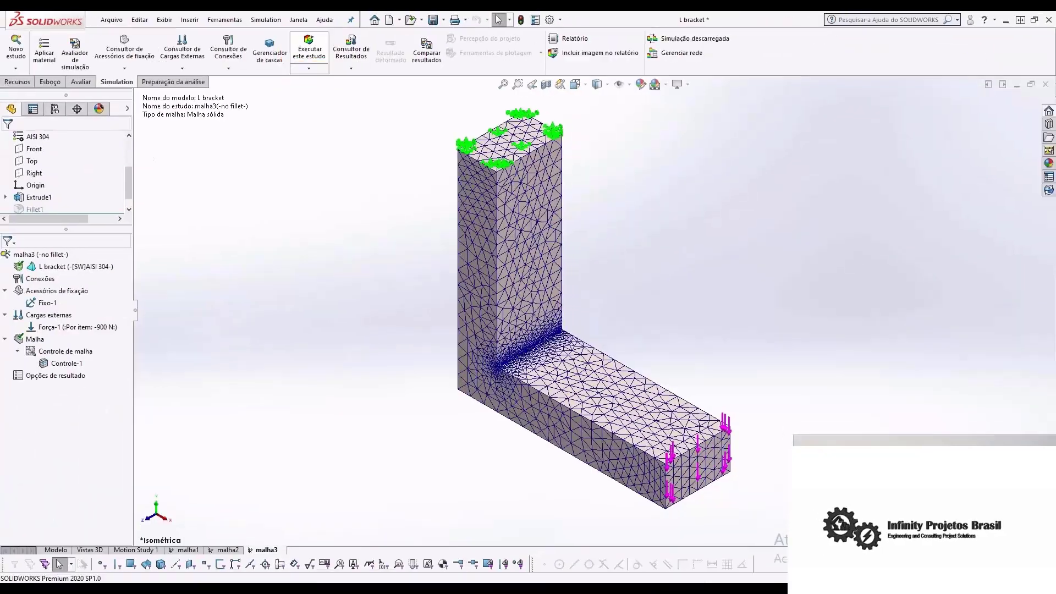
pyautogui.click(310, 68)
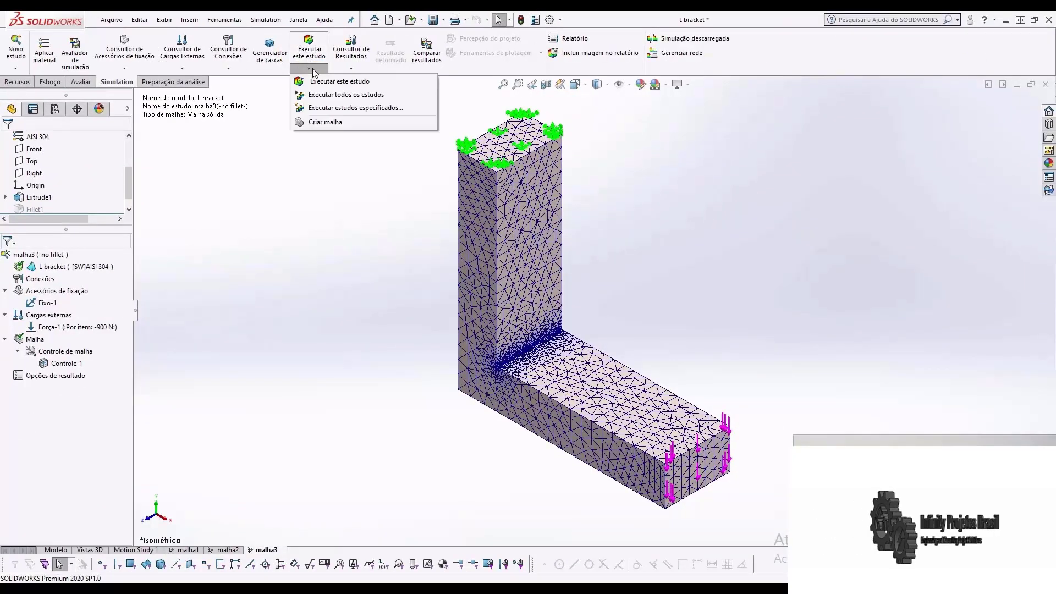
pyautogui.click(329, 96)
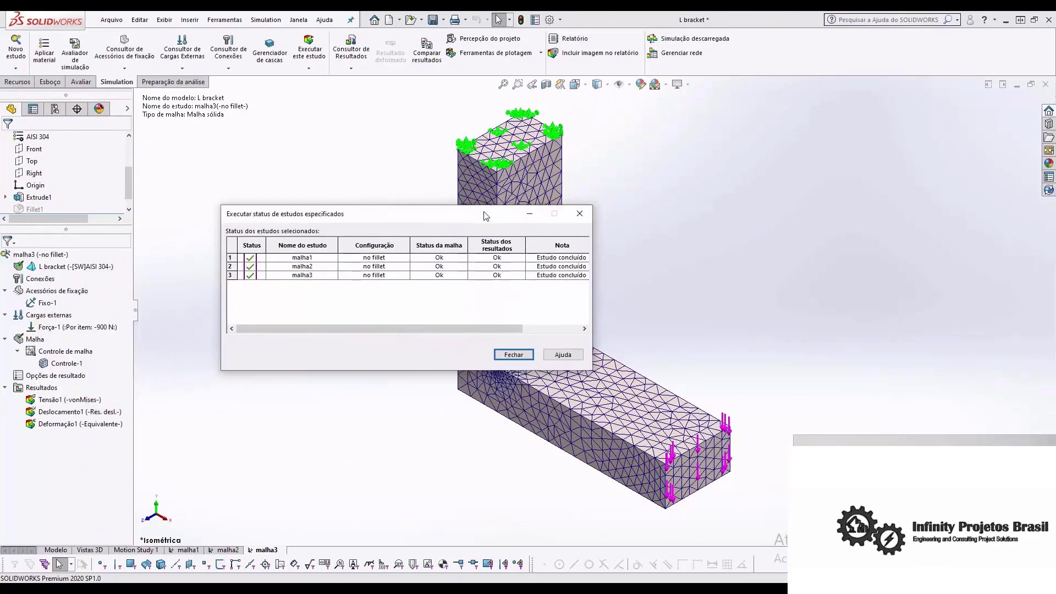
pyautogui.click(515, 355)
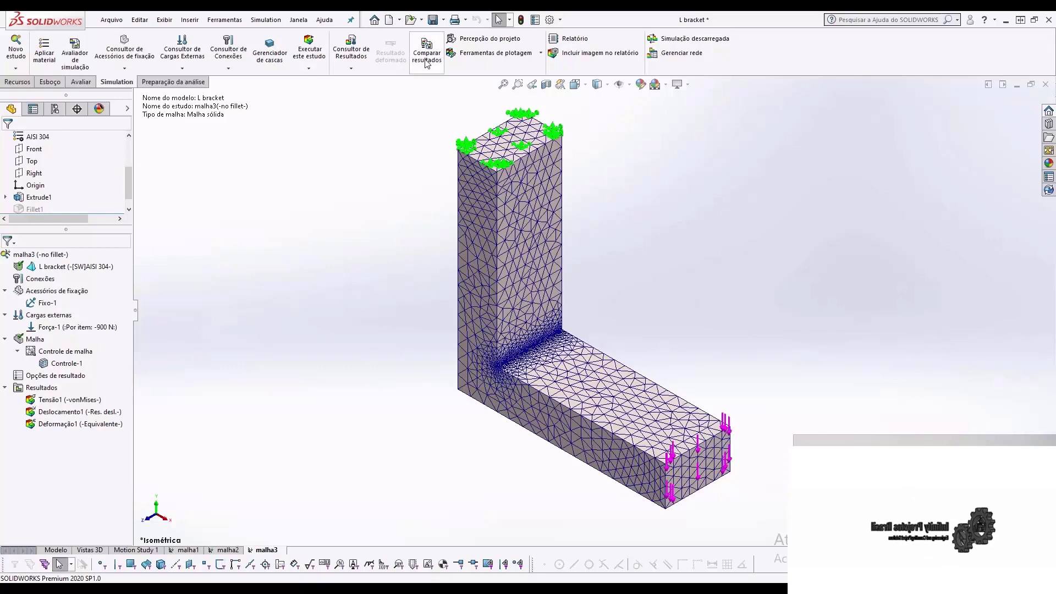
pyautogui.click(69, 404)
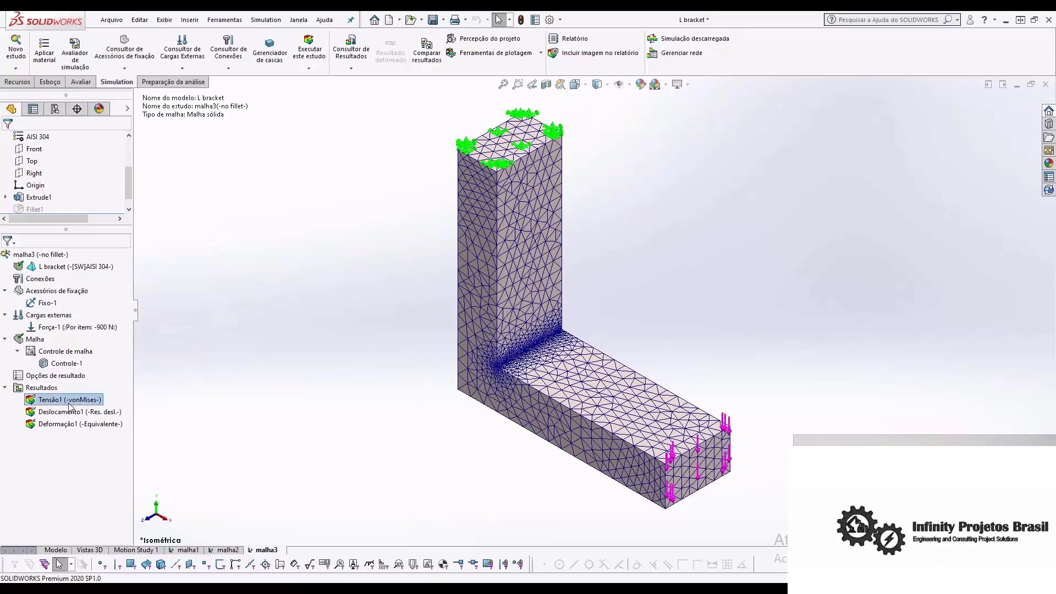
pyautogui.doubleClick(67, 402)
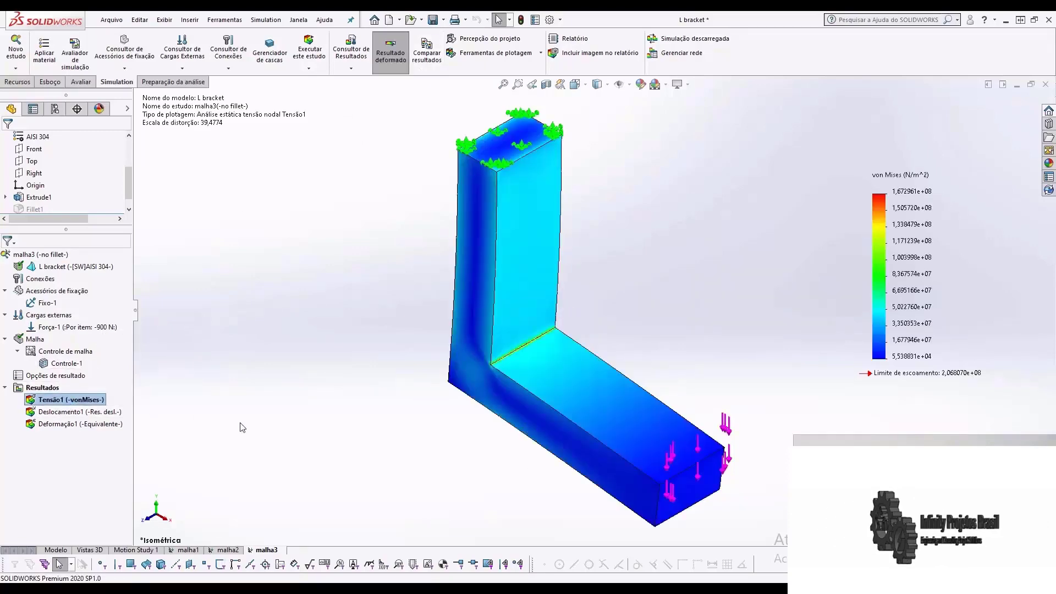
# Step: Compare only the von Mises stress plots of malha1, malha2 and malha3 side by side, and exit the comparison
pyautogui.click(433, 64)
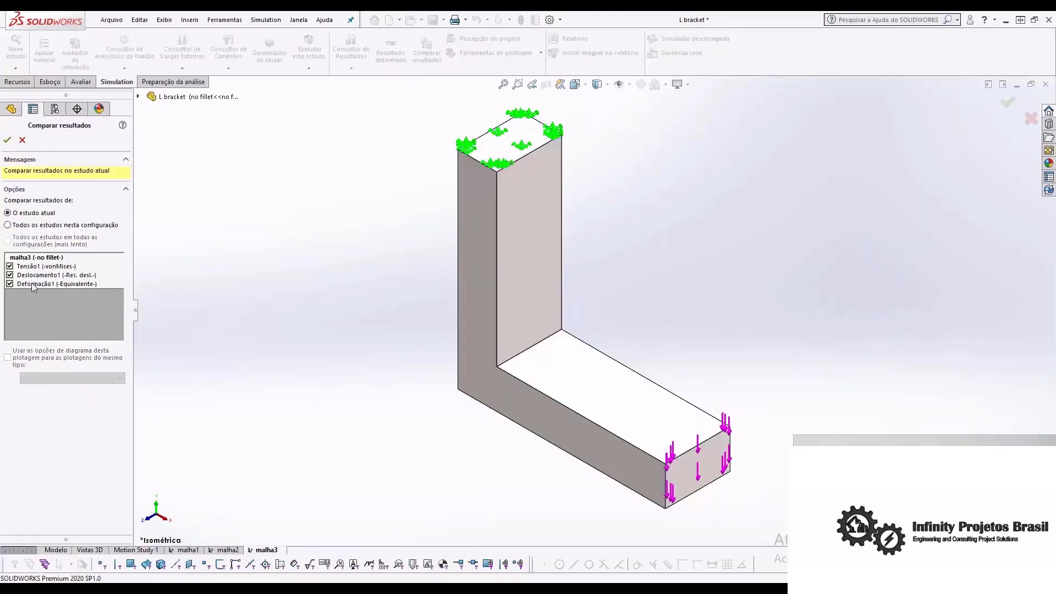
pyautogui.click(7, 225)
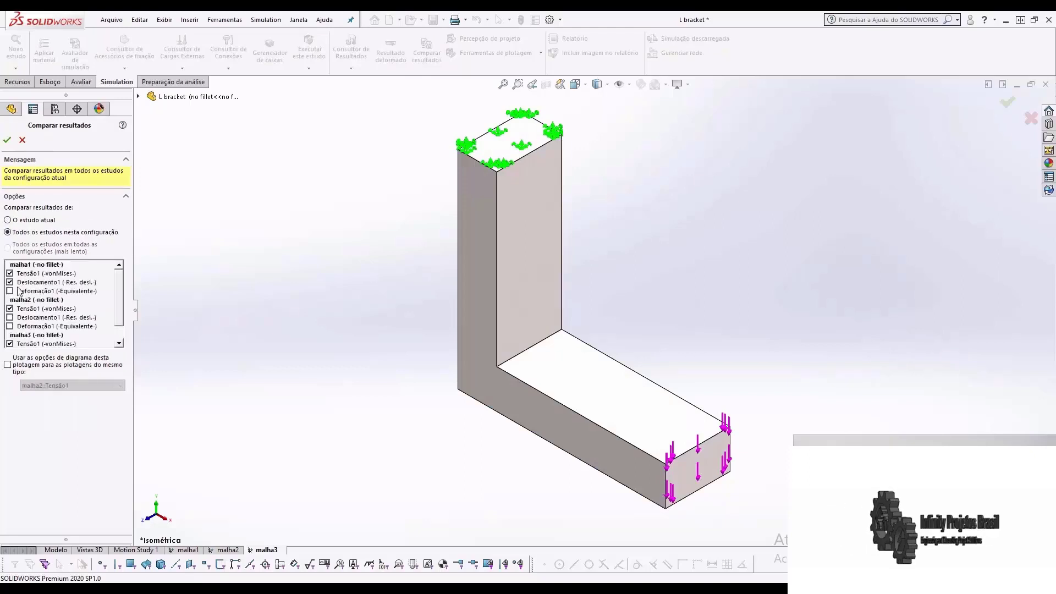
pyautogui.click(10, 282)
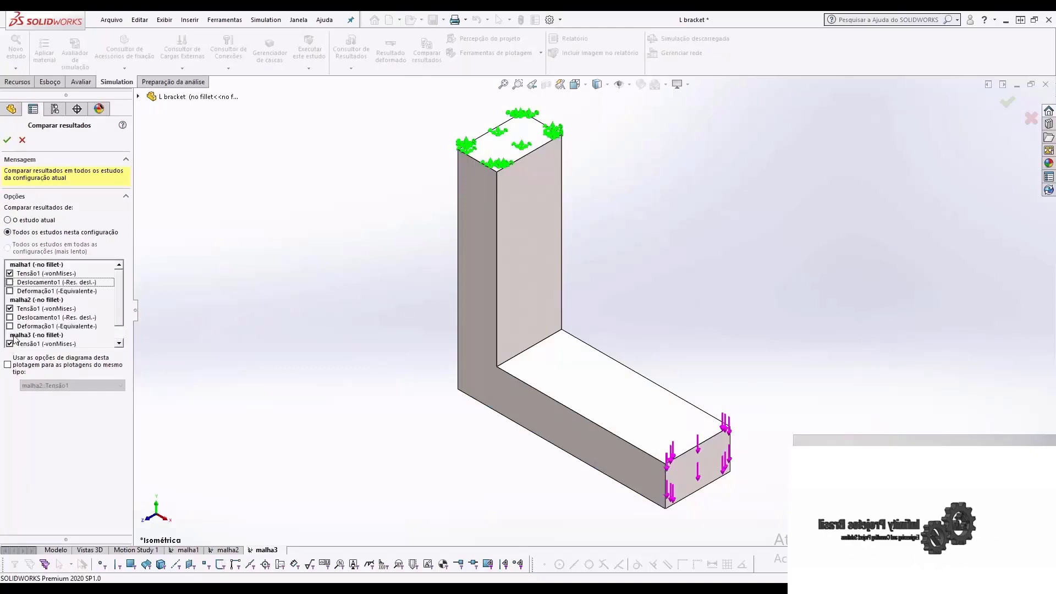
pyautogui.scroll(-1, 13, 339)
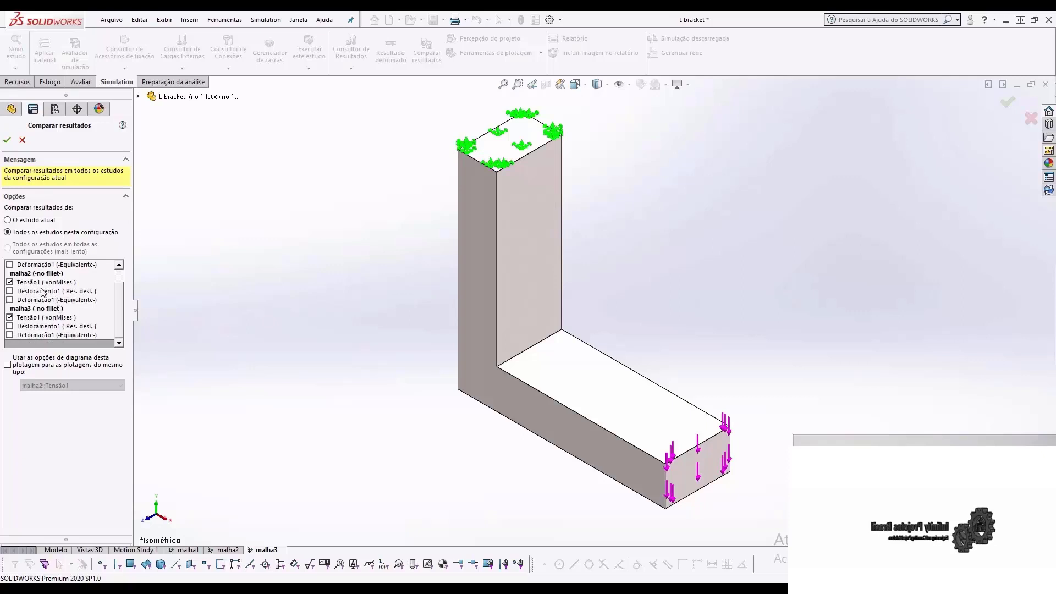
pyautogui.scroll(1, 48, 306)
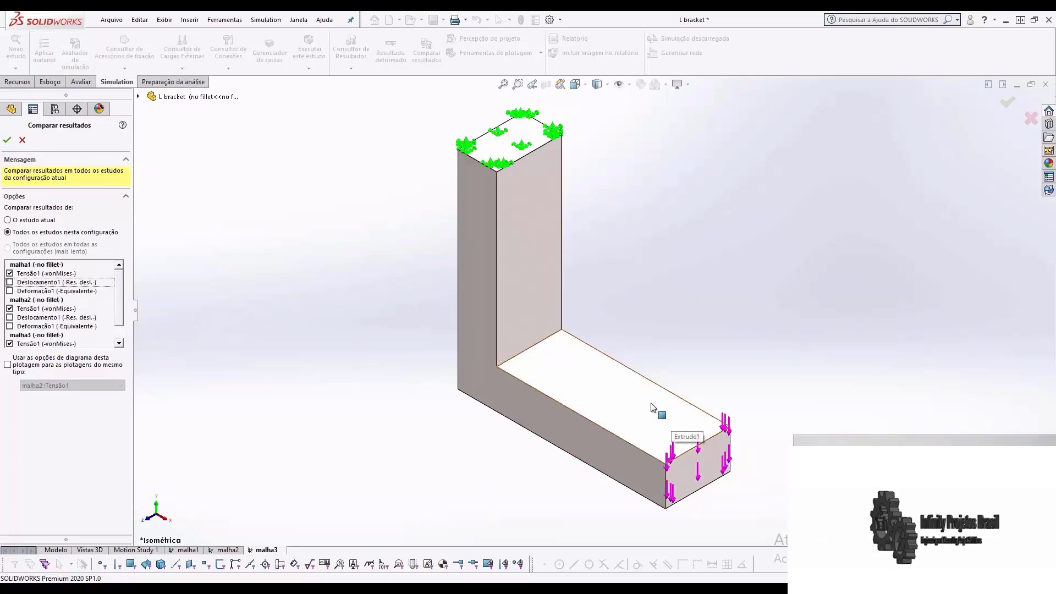
pyautogui.click(8, 139)
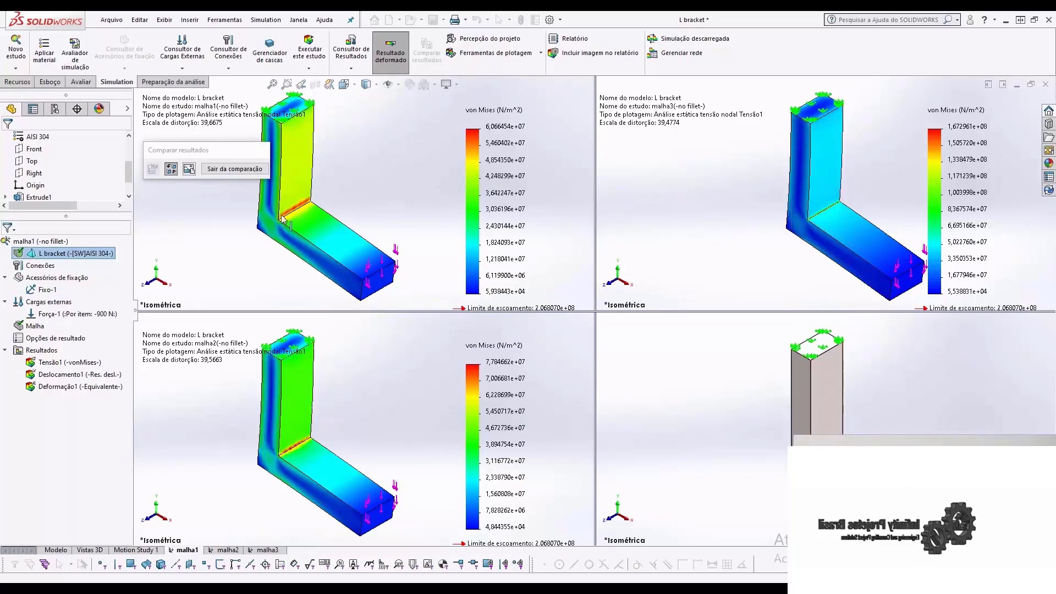
pyautogui.click(233, 169)
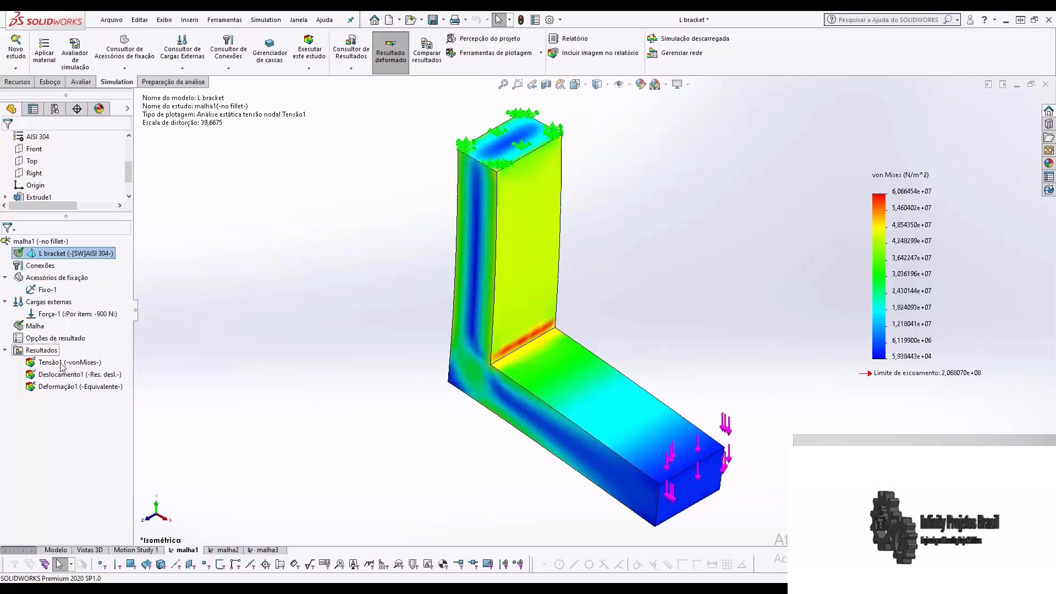
# Step: Set the boundary option of malha1's von Mises stress plot to Malha and examine the mesh at the inner corner
pyautogui.rightClick(52, 365)
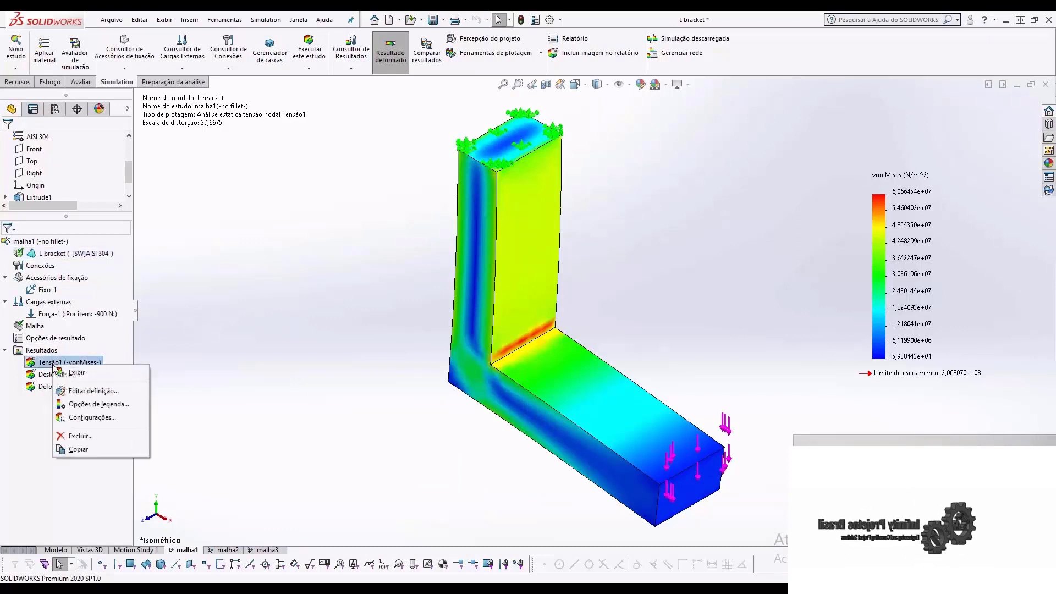
pyautogui.click(92, 393)
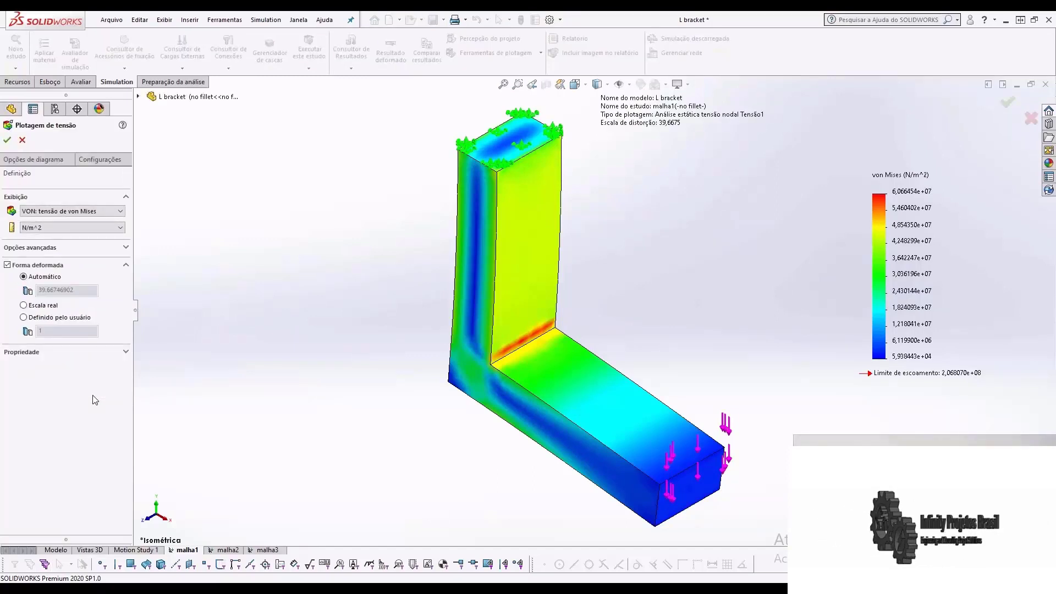
pyautogui.click(118, 159)
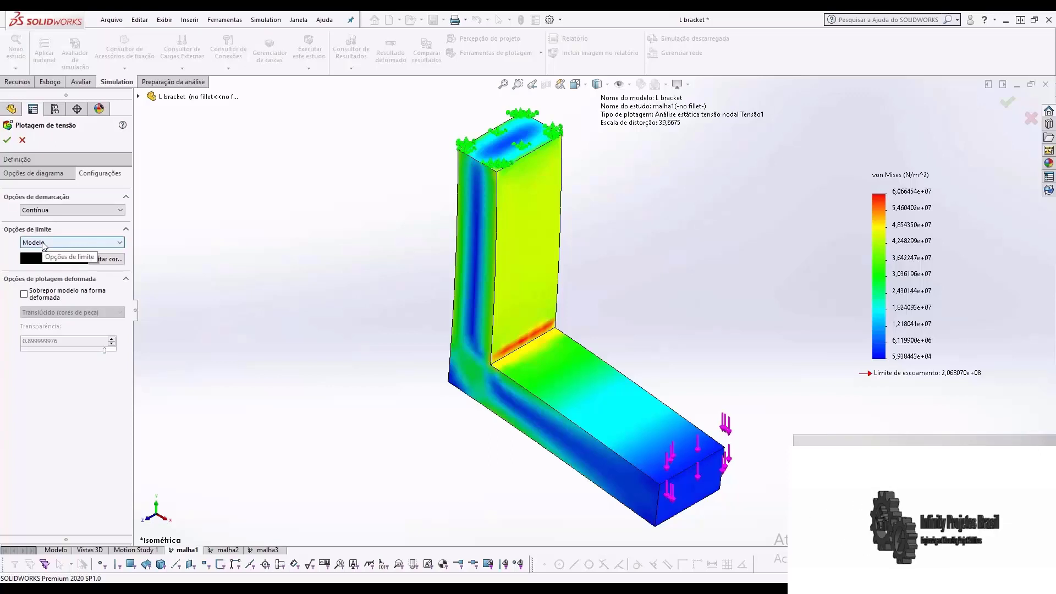
pyautogui.click(44, 242)
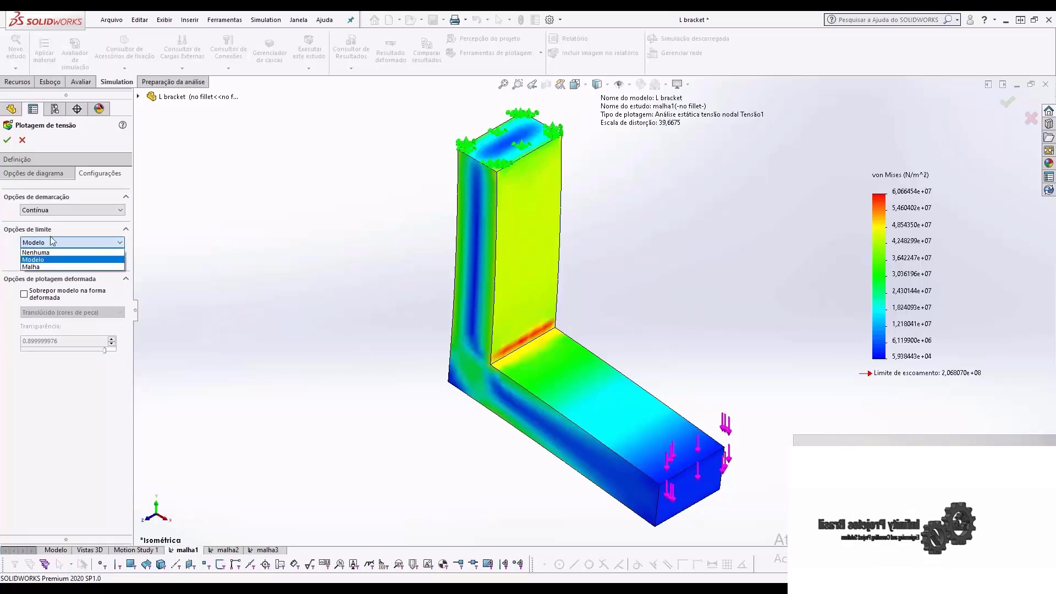
pyautogui.click(55, 268)
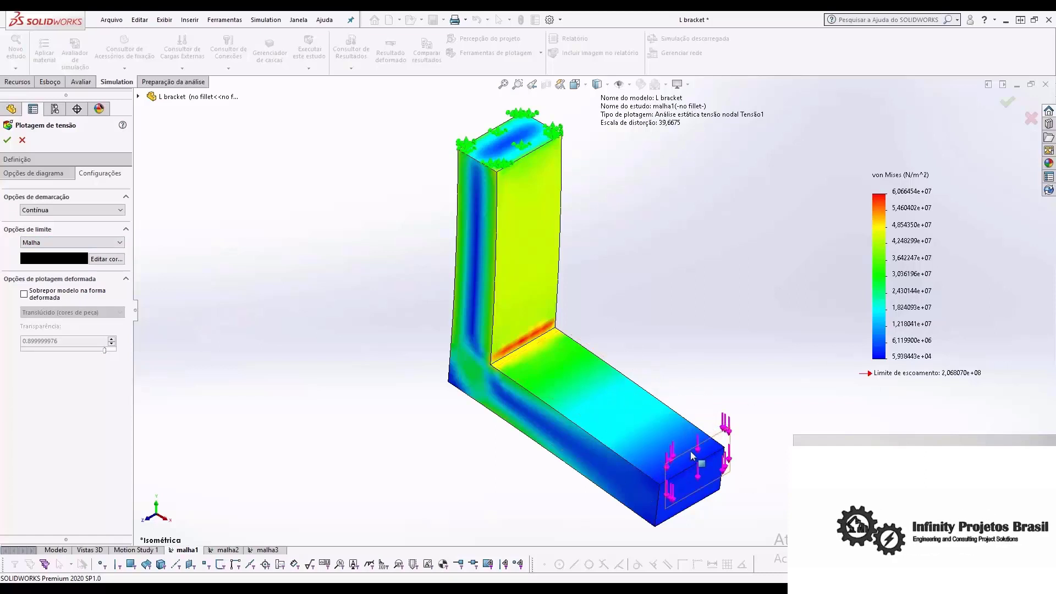
pyautogui.click(7, 140)
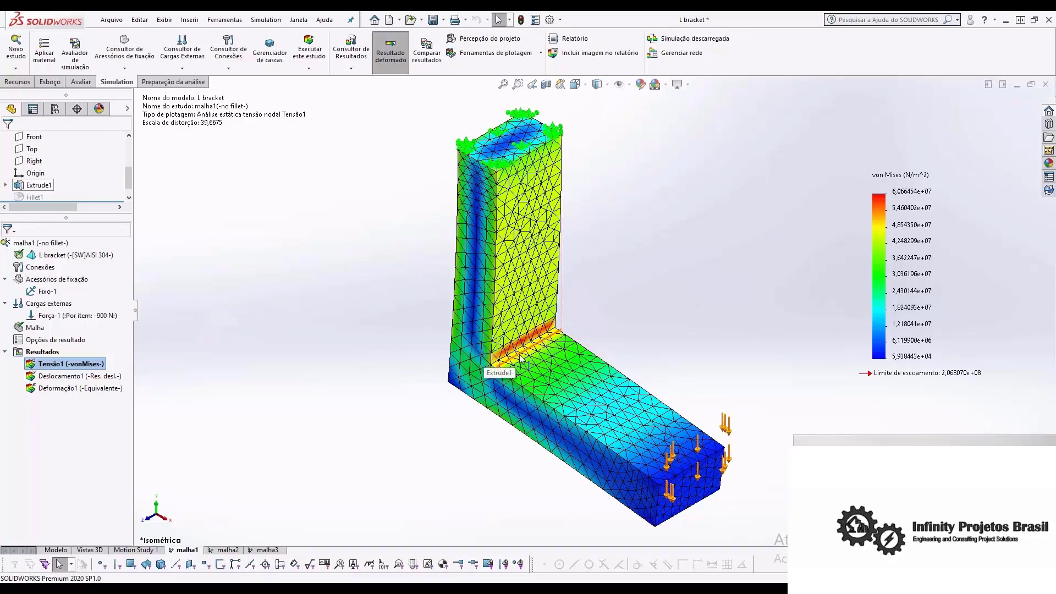
pyautogui.scroll(-5, 481, 367)
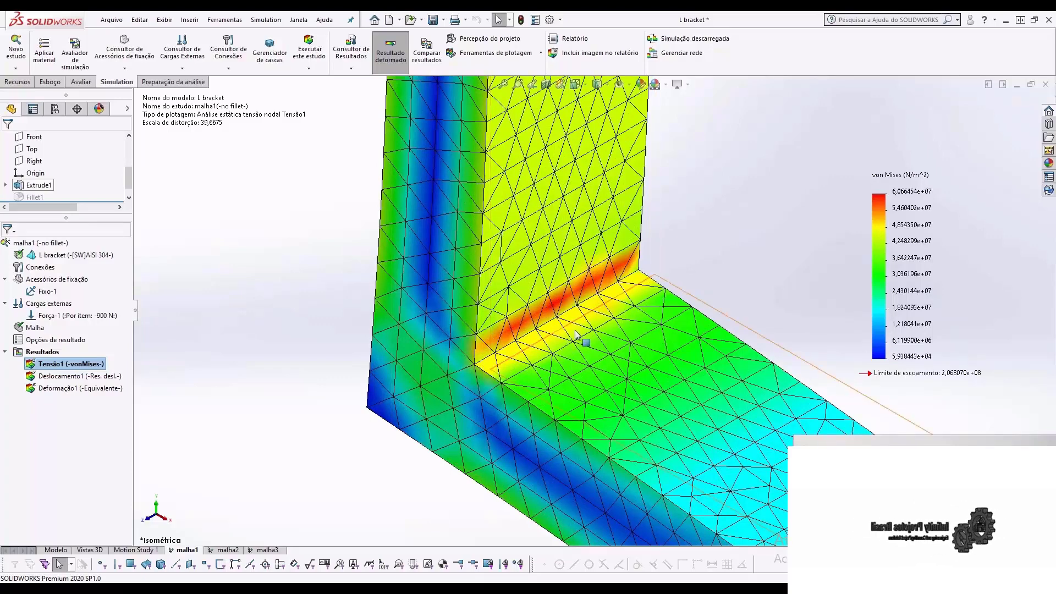
pyautogui.scroll(3, 578, 324)
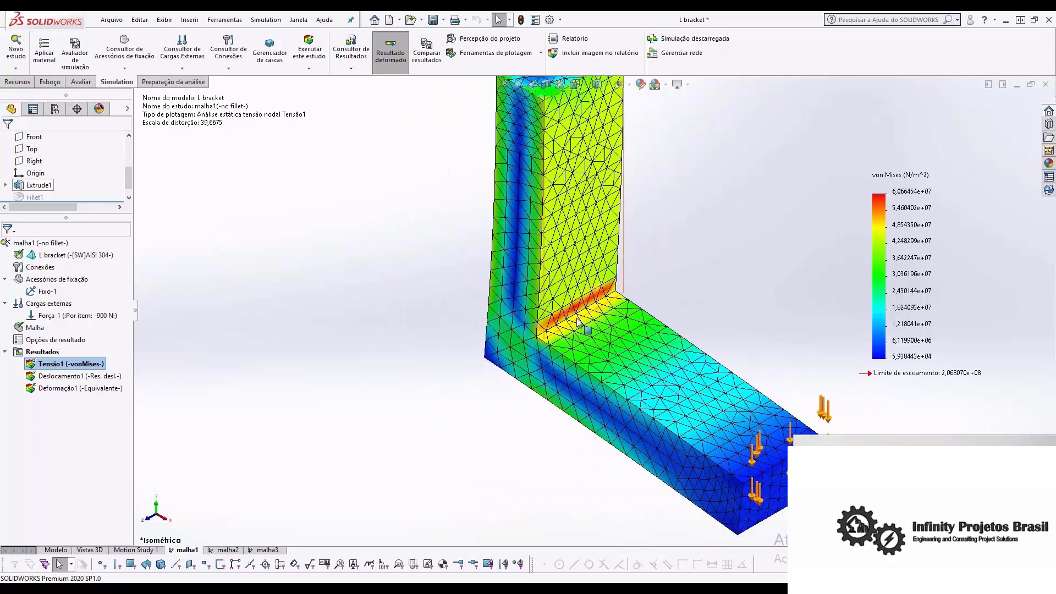
# Step: Set the boundary option of malha2's von Mises stress plot to Malha and examine the stress band along the inner corner
pyautogui.click(228, 551)
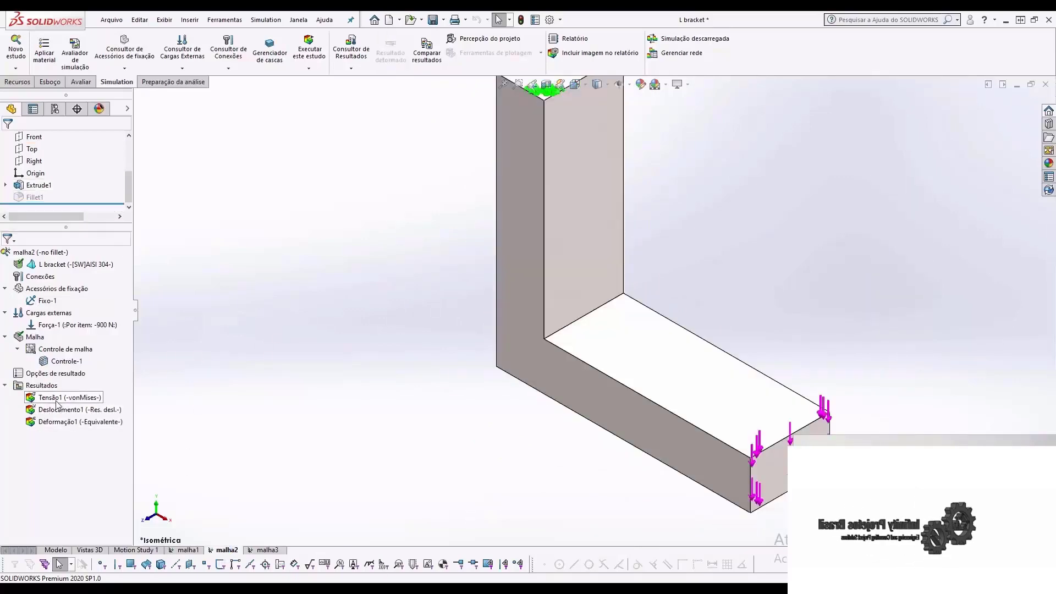
pyautogui.doubleClick(57, 398)
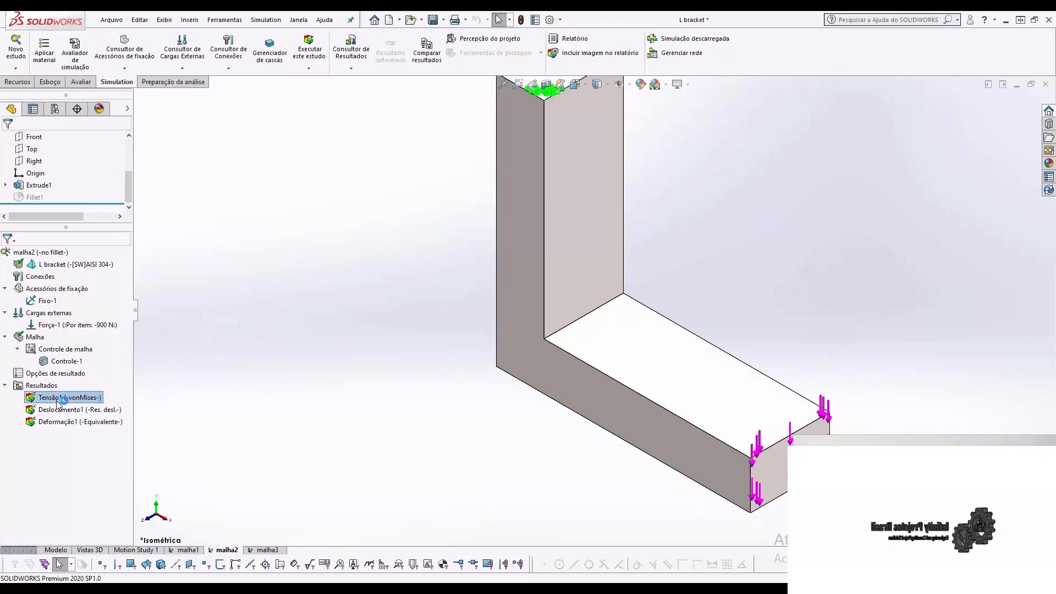
pyautogui.rightClick(57, 402)
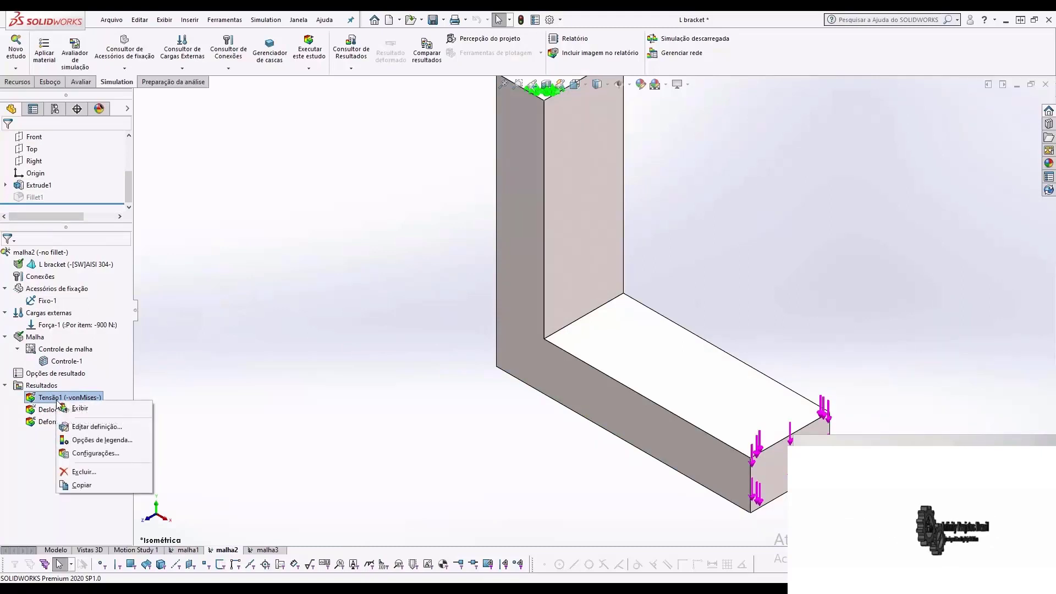
pyautogui.click(81, 428)
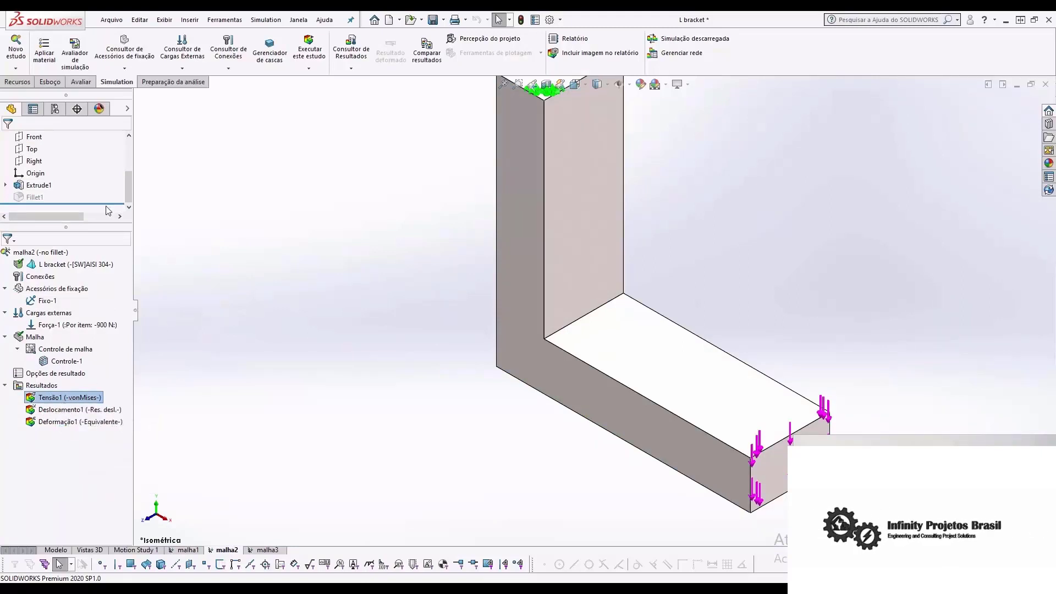
pyautogui.click(94, 161)
pyautogui.click(61, 244)
pyautogui.click(54, 268)
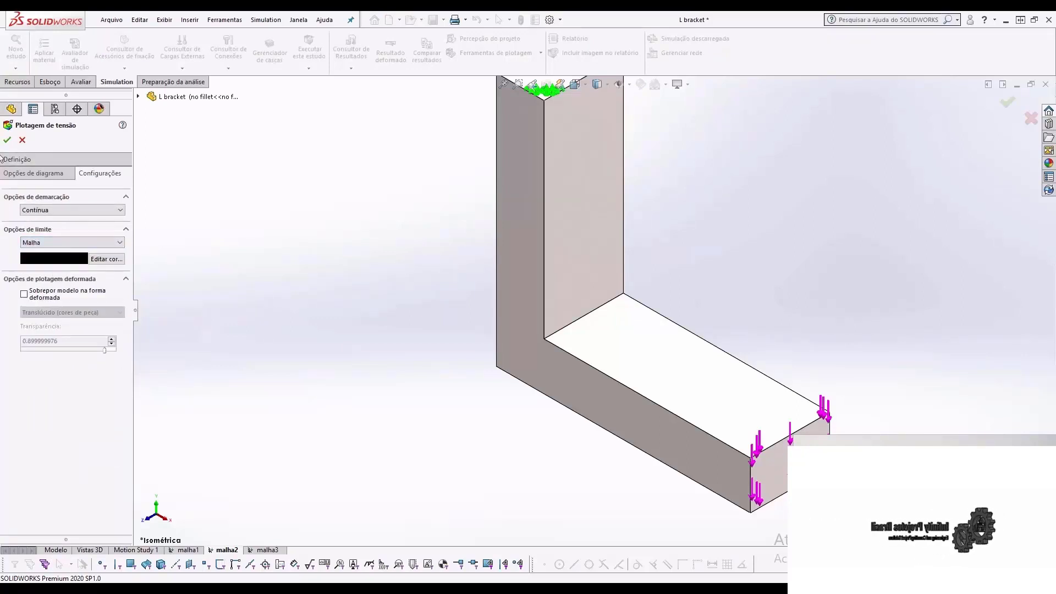
pyautogui.click(7, 139)
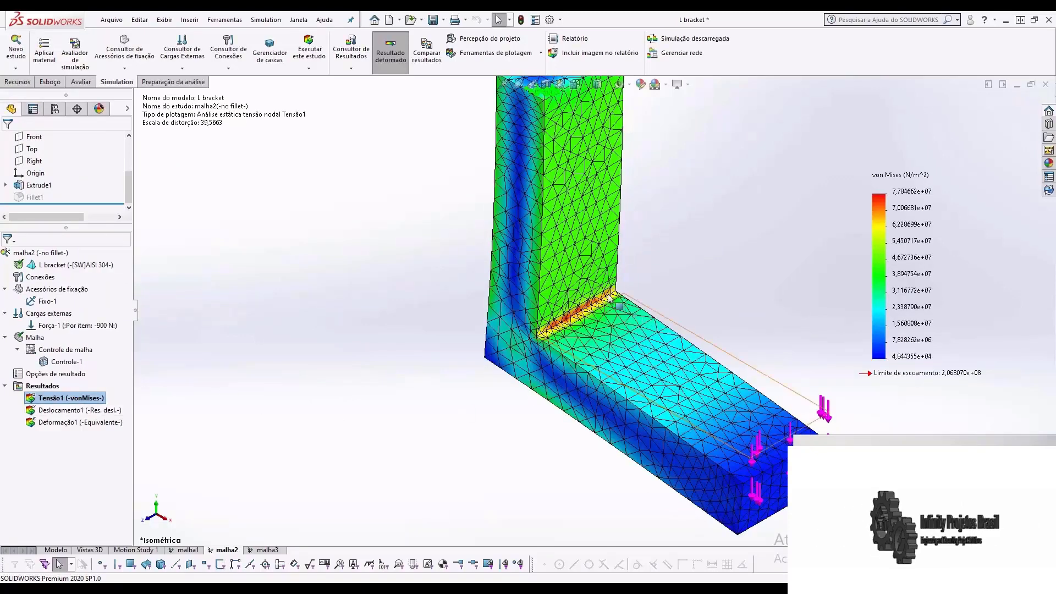
pyautogui.scroll(-5, 612, 302)
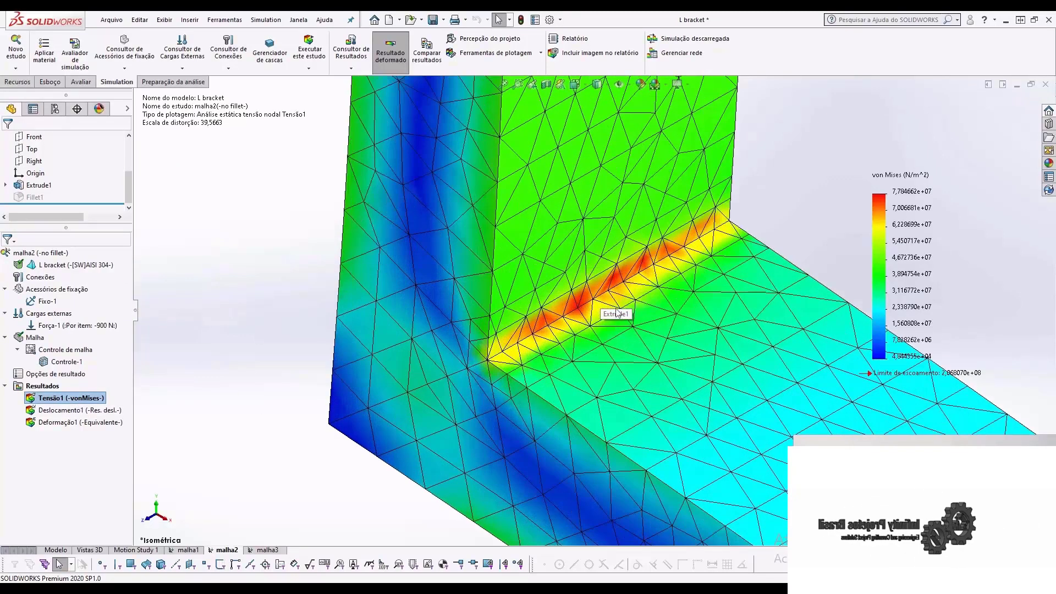
pyautogui.scroll(-4, 615, 315)
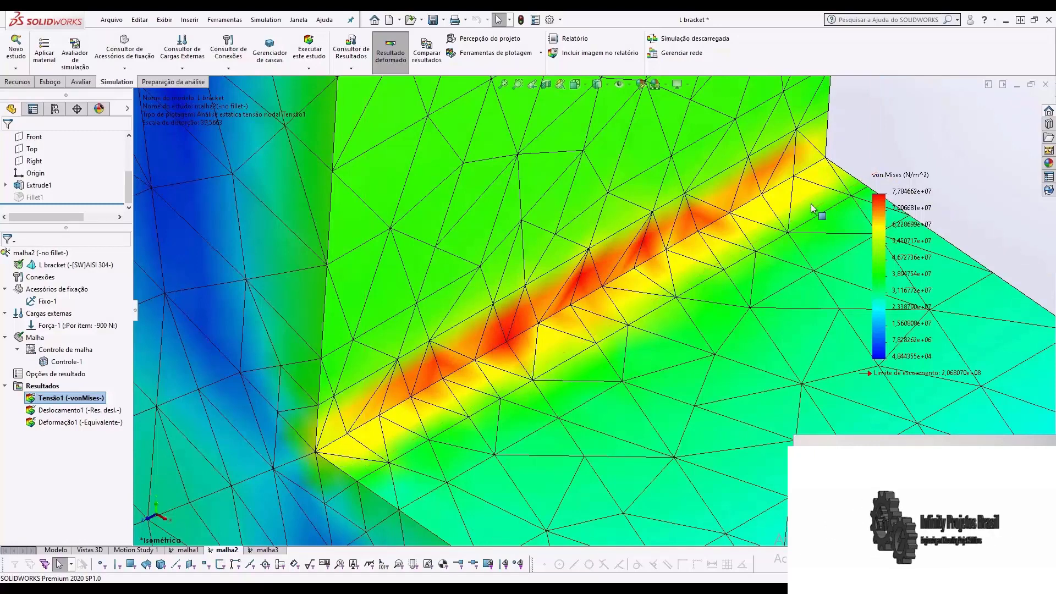
# Step: Redisplay the von Mises stress plots of malha1 and malha2 in turn to compare the elements along the inner corner
pyautogui.doubleClick(188, 550)
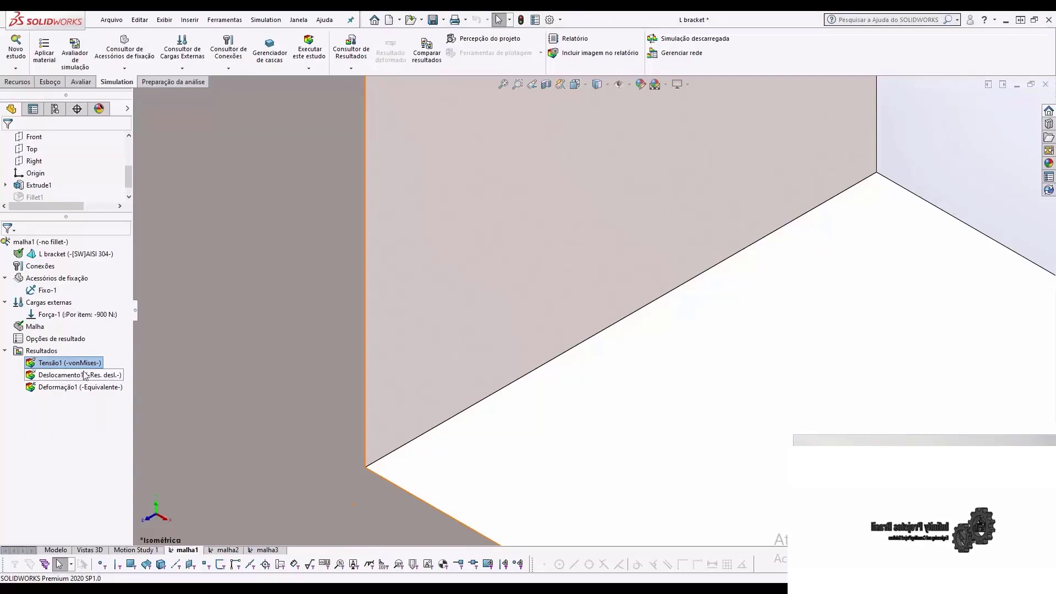
pyautogui.doubleClick(83, 363)
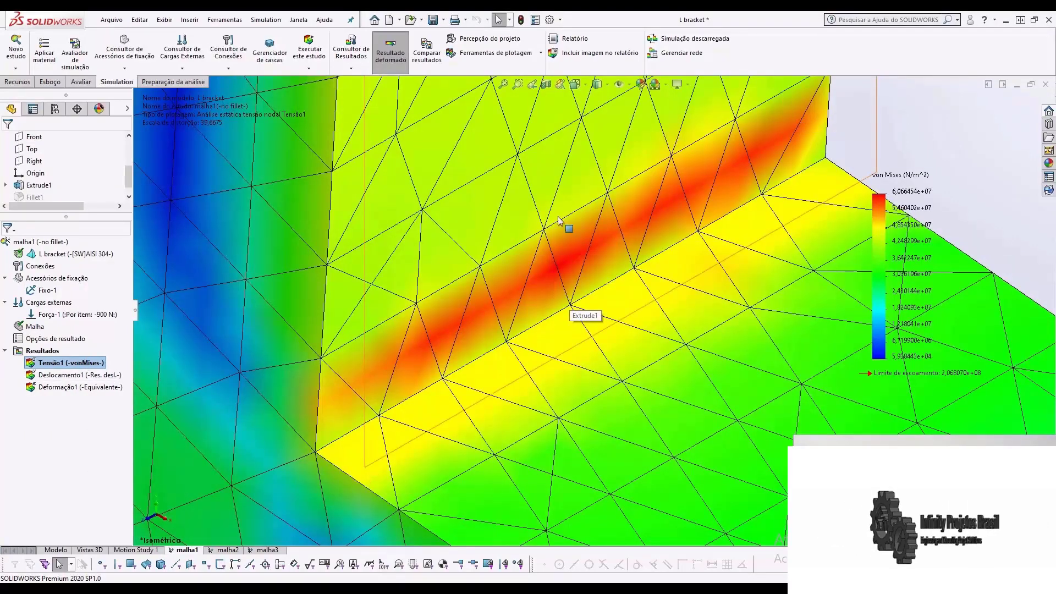
pyautogui.doubleClick(228, 550)
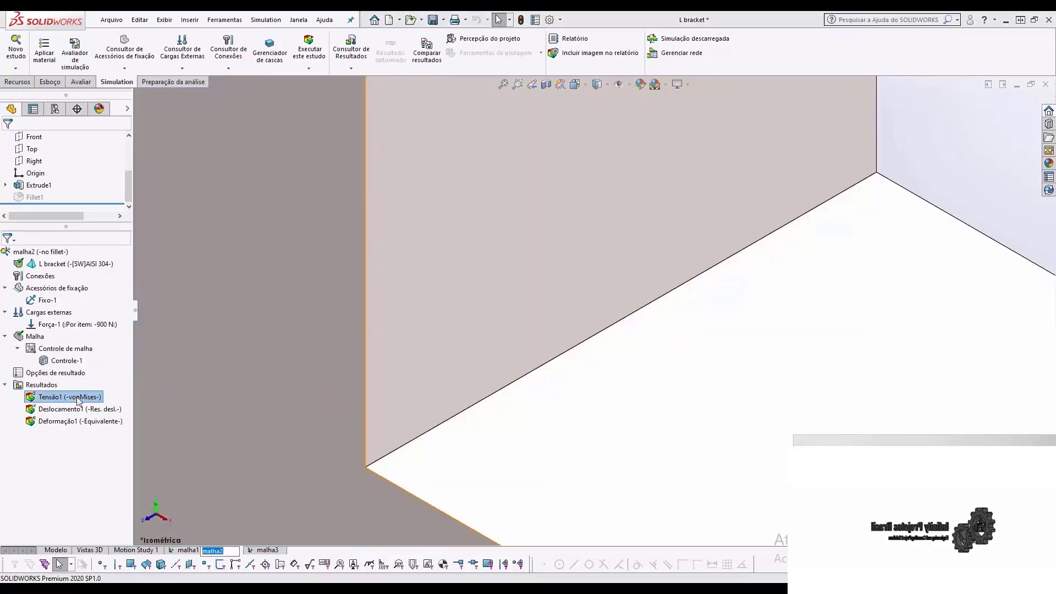
pyautogui.doubleClick(77, 400)
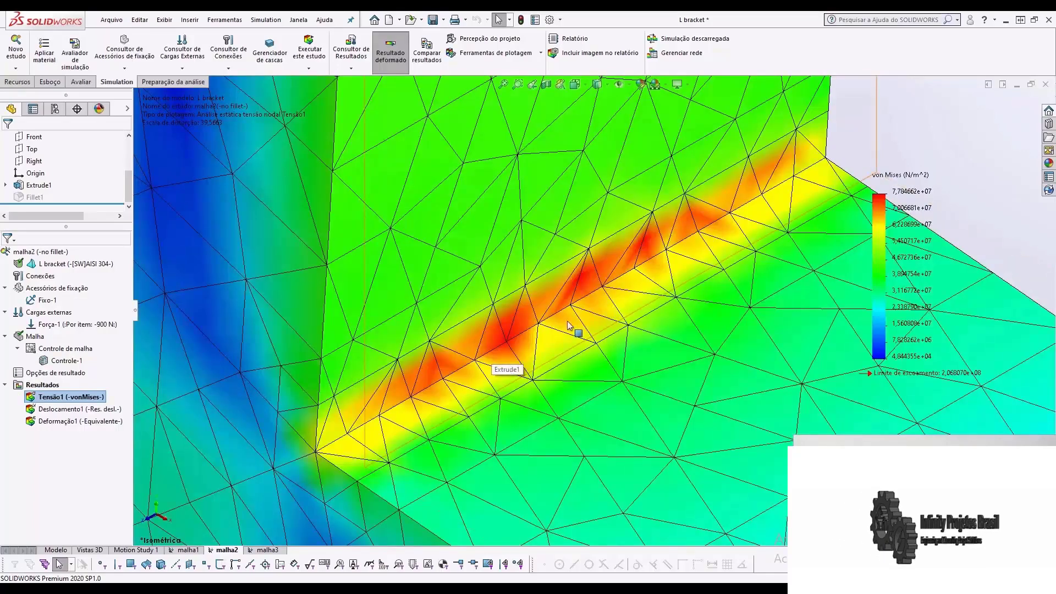
# Step: Set the boundary option of malha3's von Mises stress plot to Malha and display the plot
pyautogui.click(269, 550)
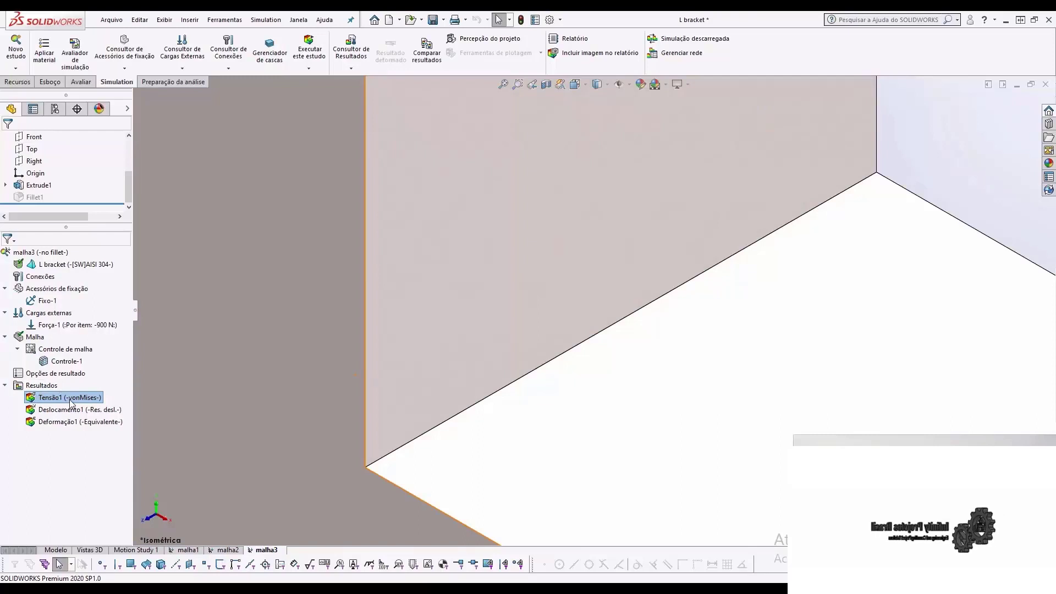
pyautogui.rightClick(71, 402)
pyautogui.press('Escape')
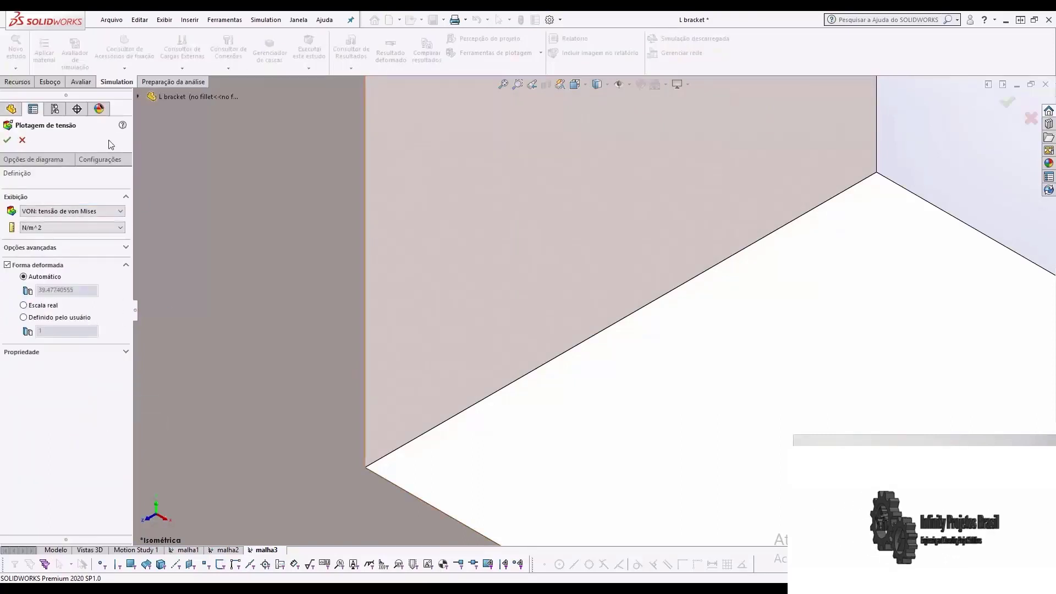
pyautogui.click(107, 163)
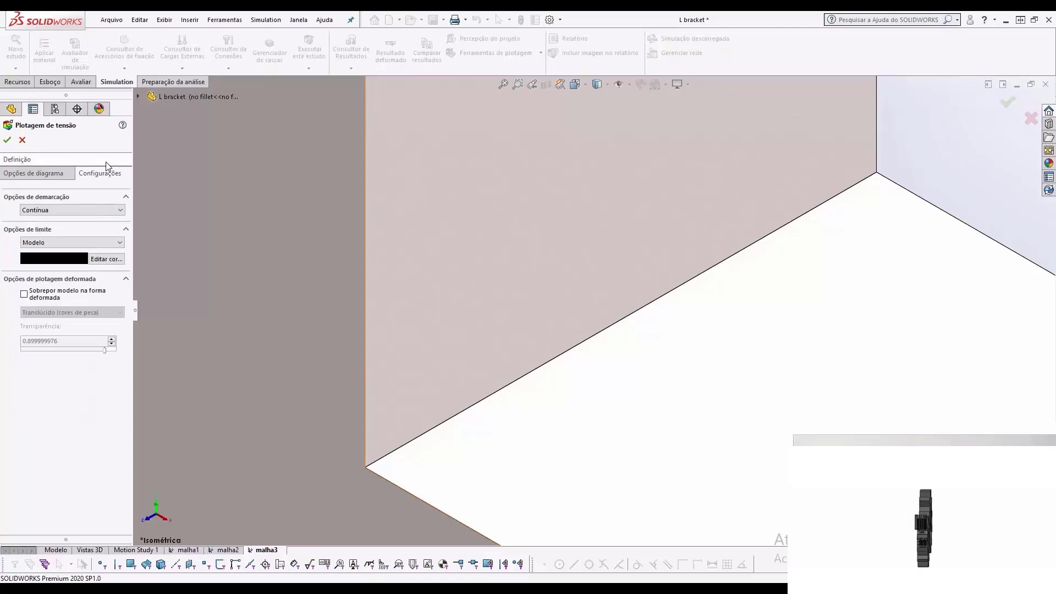
pyautogui.click(87, 242)
pyautogui.click(48, 268)
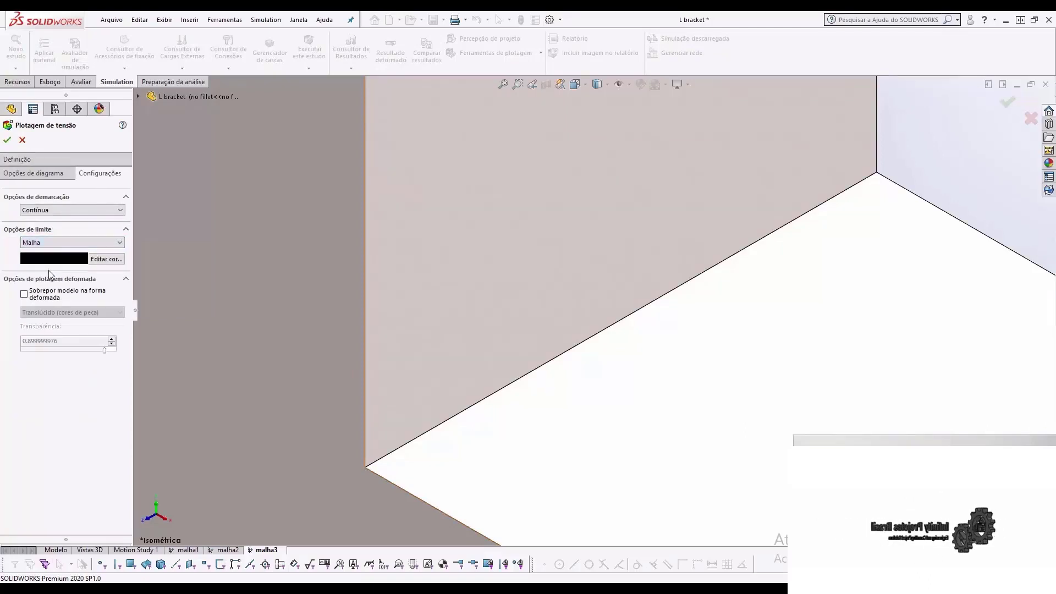
pyautogui.click(7, 141)
pyautogui.click(85, 452)
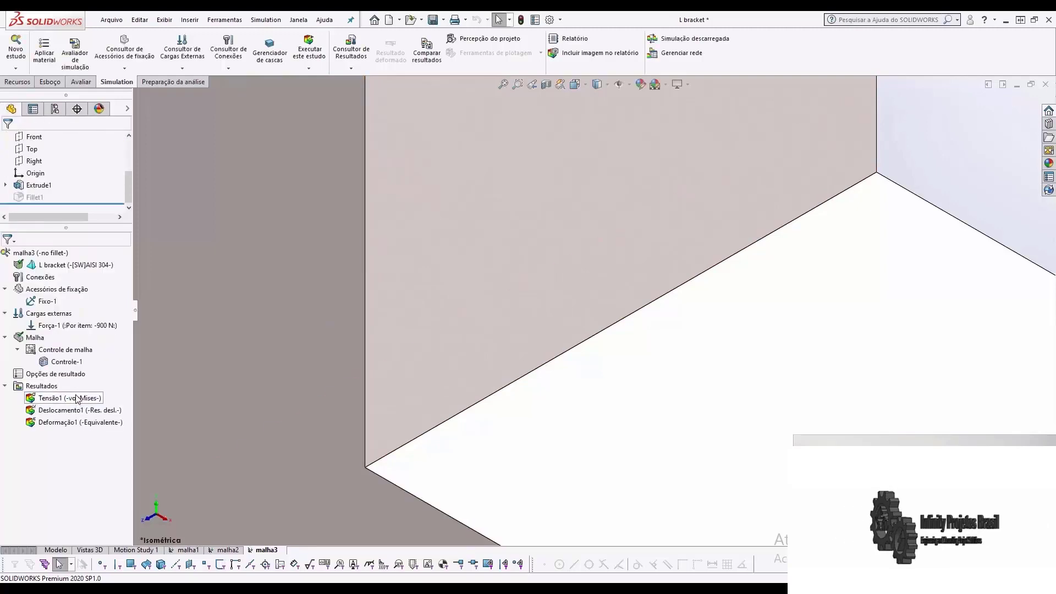
pyautogui.doubleClick(76, 397)
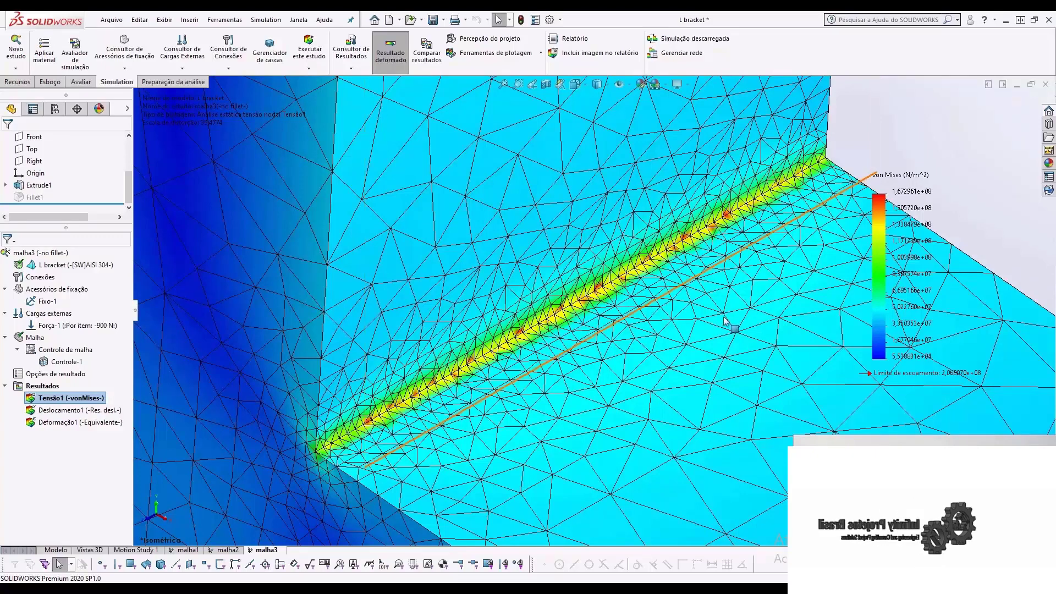
# Step: Show more of the bracket in malha3, redisplay its von Mises stress plot and examine the maximum value in the legend
pyautogui.click(778, 328)
pyautogui.scroll(6, 883, 276)
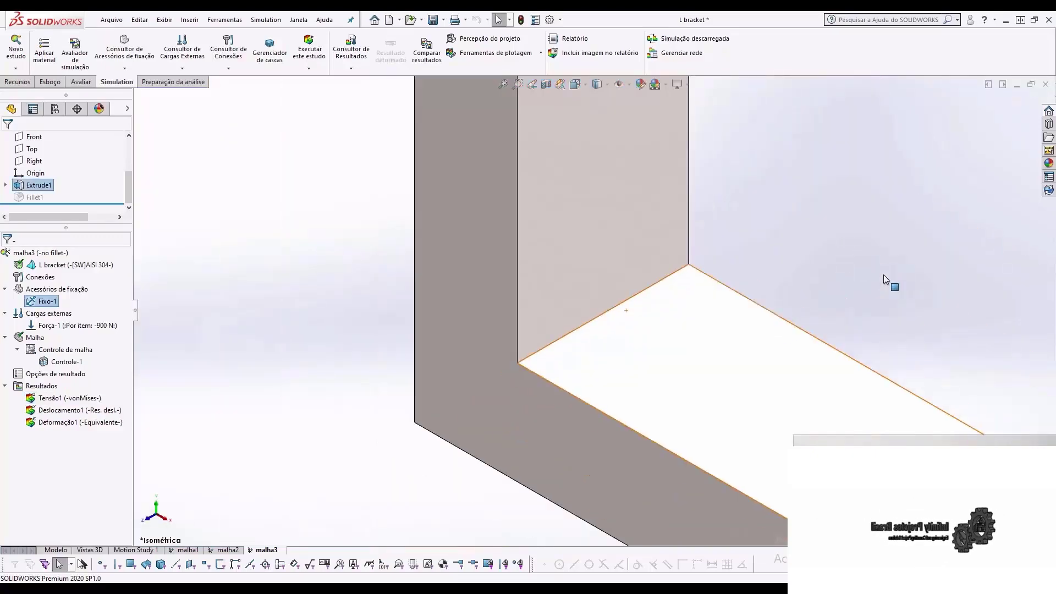
pyautogui.press('Down')
pyautogui.press('Down')
pyautogui.scroll(5, 884, 275)
pyautogui.click(829, 279)
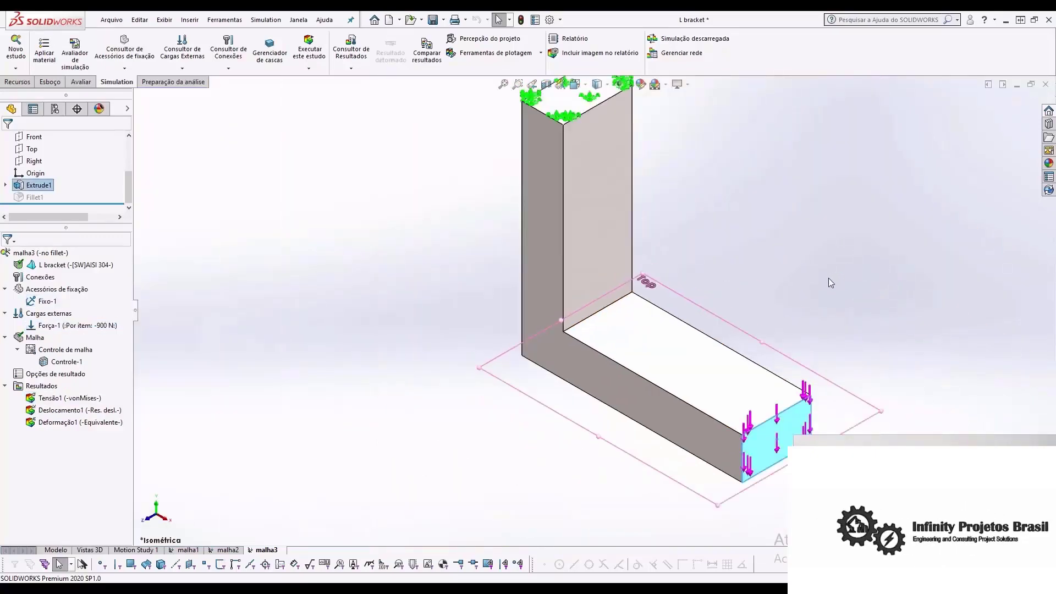
pyautogui.click(84, 400)
pyautogui.doubleClick(84, 400)
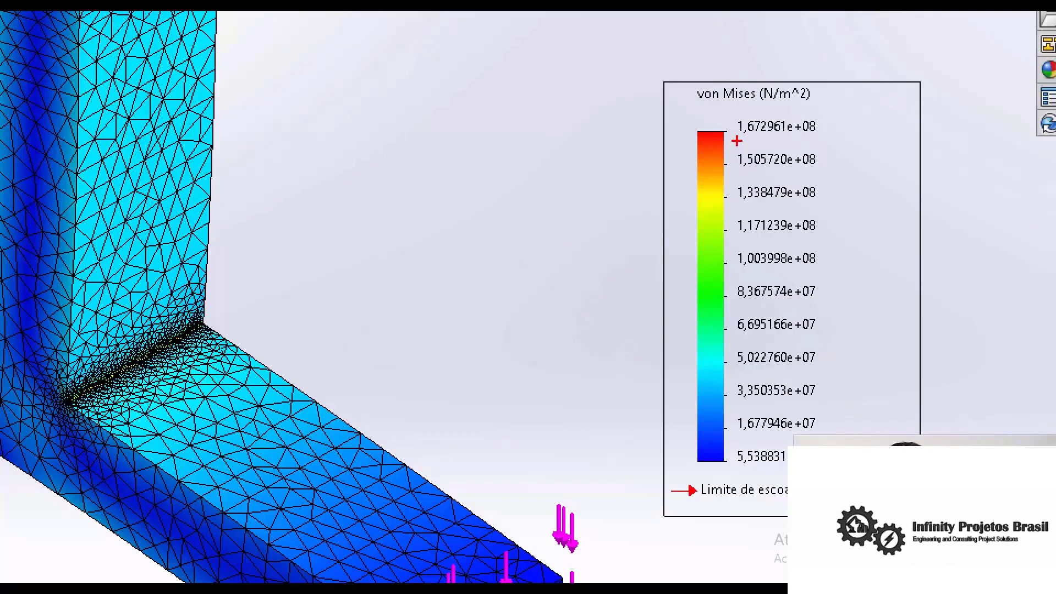
pyautogui.moveTo(730, 109)
pyautogui.mouseDown()
pyautogui.moveTo(776, 146)
pyautogui.moveTo(828, 142)
pyautogui.mouseUp()
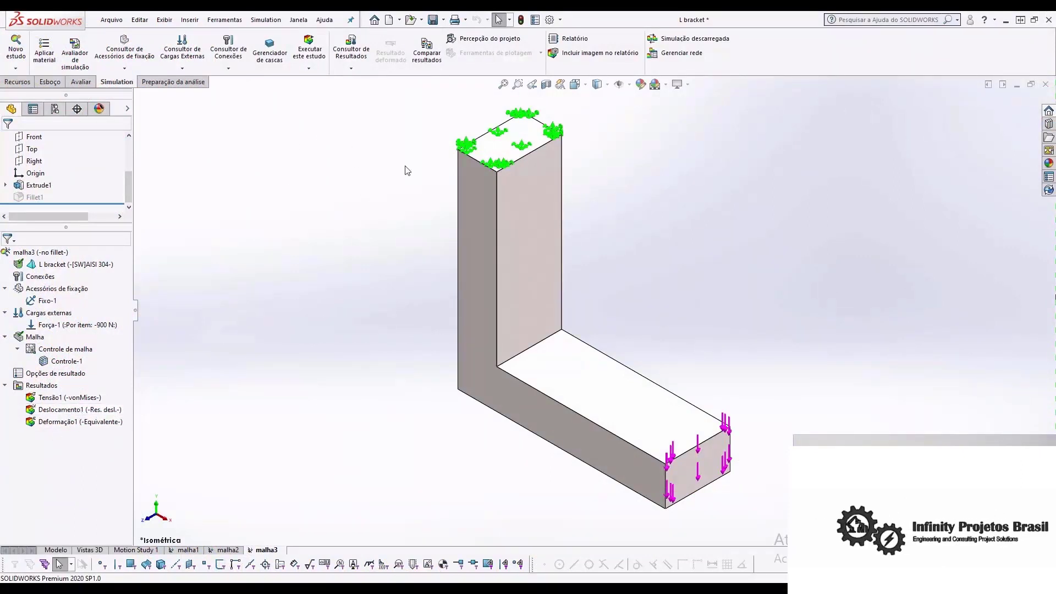
# Step: Compare only the resultant displacement plots of malha1, malha2 and malha3 side by side, with the comparison box clear of the plots
pyautogui.click(427, 53)
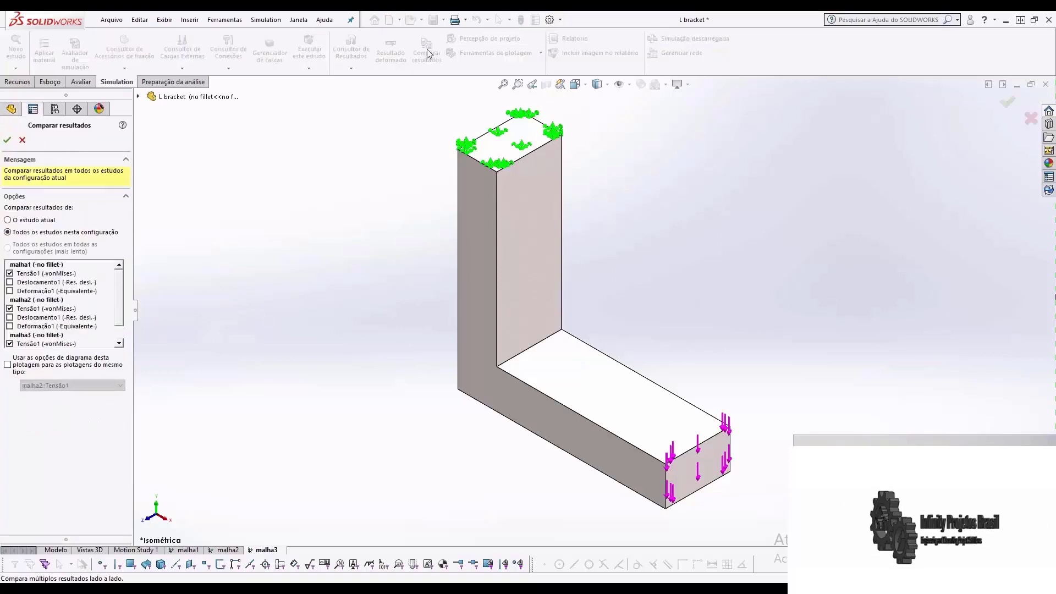
pyautogui.click(10, 283)
pyautogui.click(10, 273)
pyautogui.click(10, 309)
pyautogui.click(10, 317)
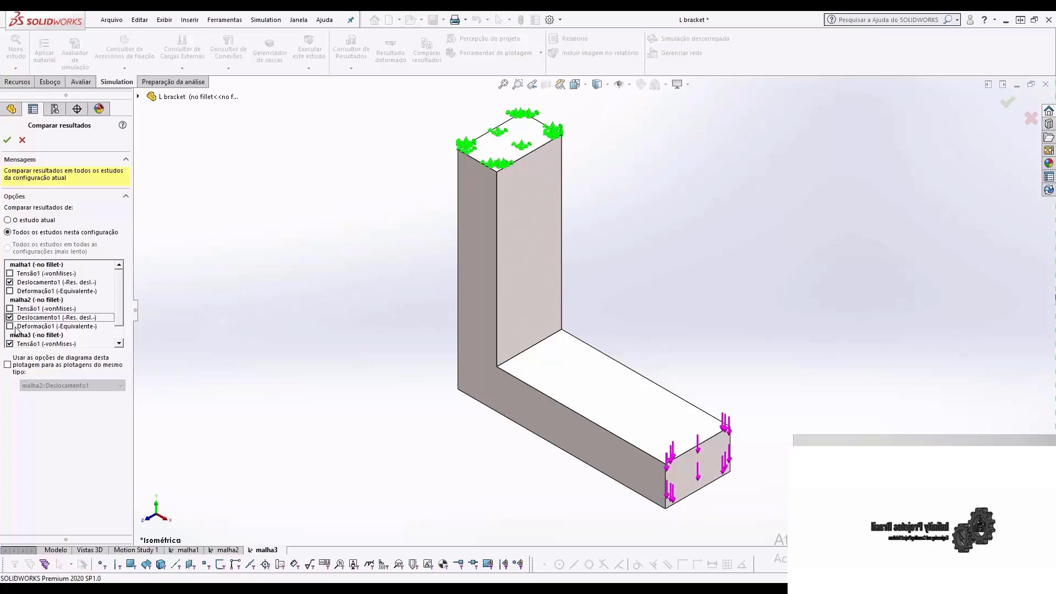
pyautogui.scroll(-1, 16, 330)
pyautogui.click(10, 326)
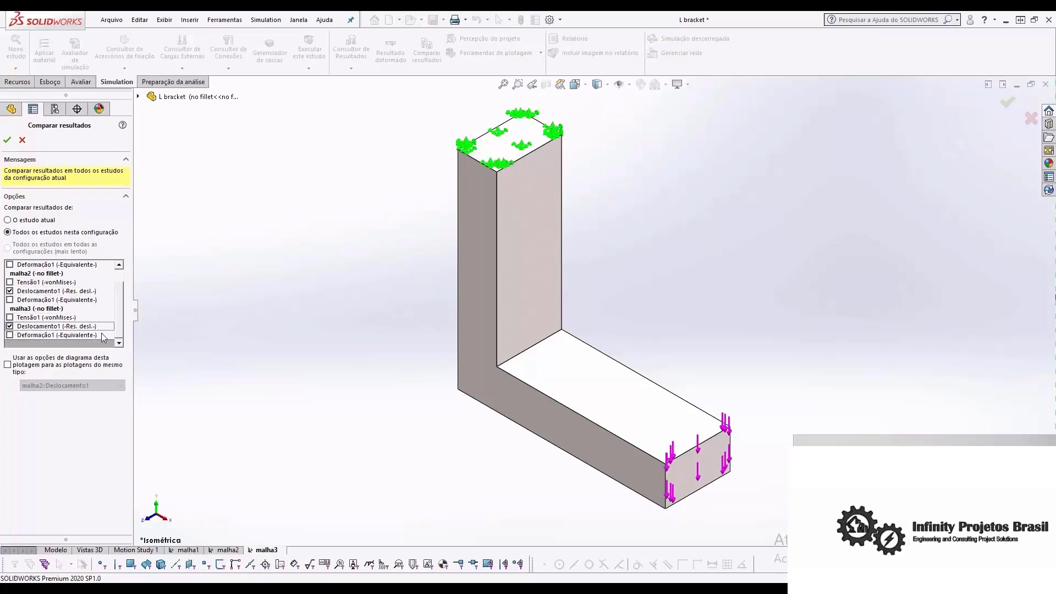
pyautogui.click(8, 140)
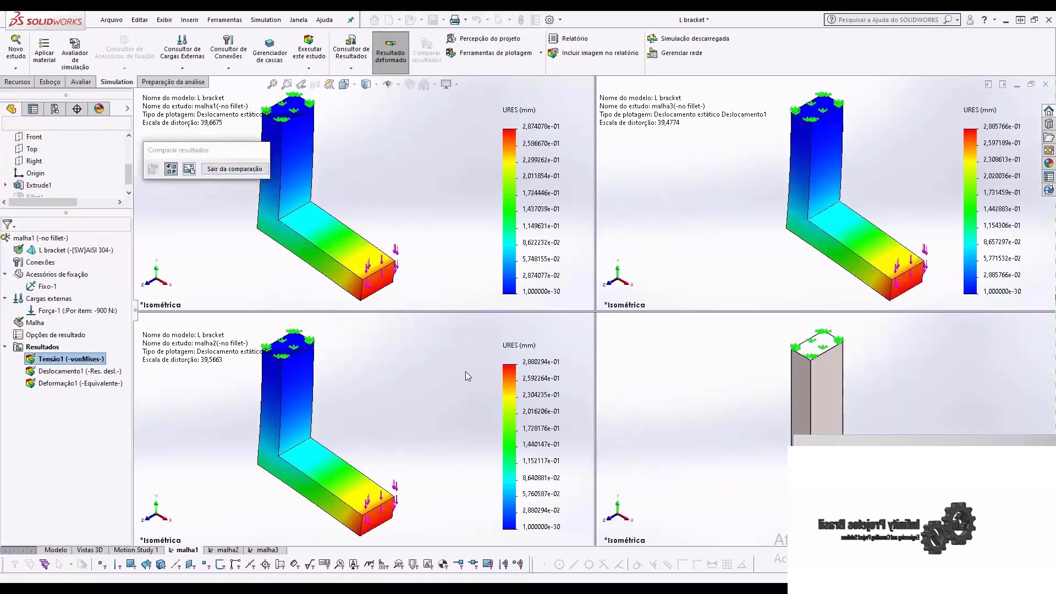
pyautogui.moveTo(217, 150); pyautogui.dragTo(144, 149)
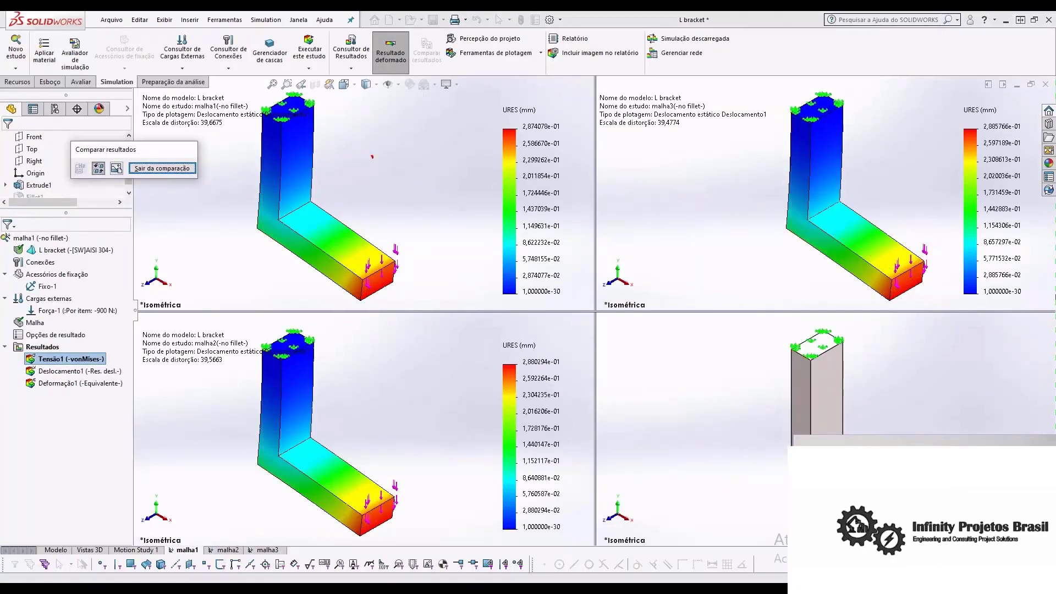
# Step: Examine the maximum resultant displacement in the malha1, malha2 and malha3 legends, and exit the comparison
pyautogui.moveTo(671, 245); pyautogui.dragTo(684, 264)
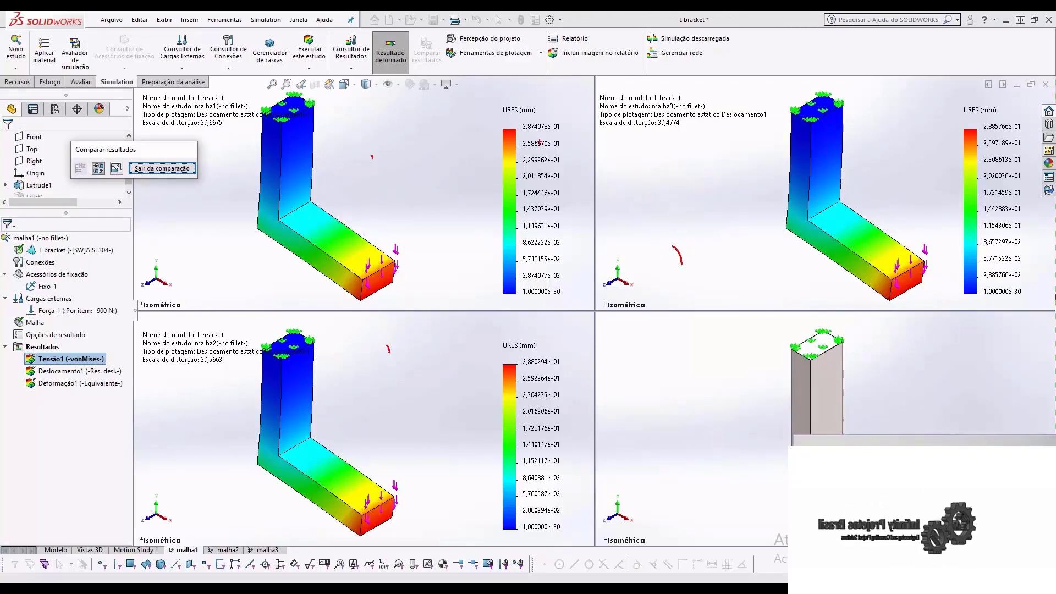
pyautogui.moveTo(520, 121); pyautogui.dragTo(561, 132)
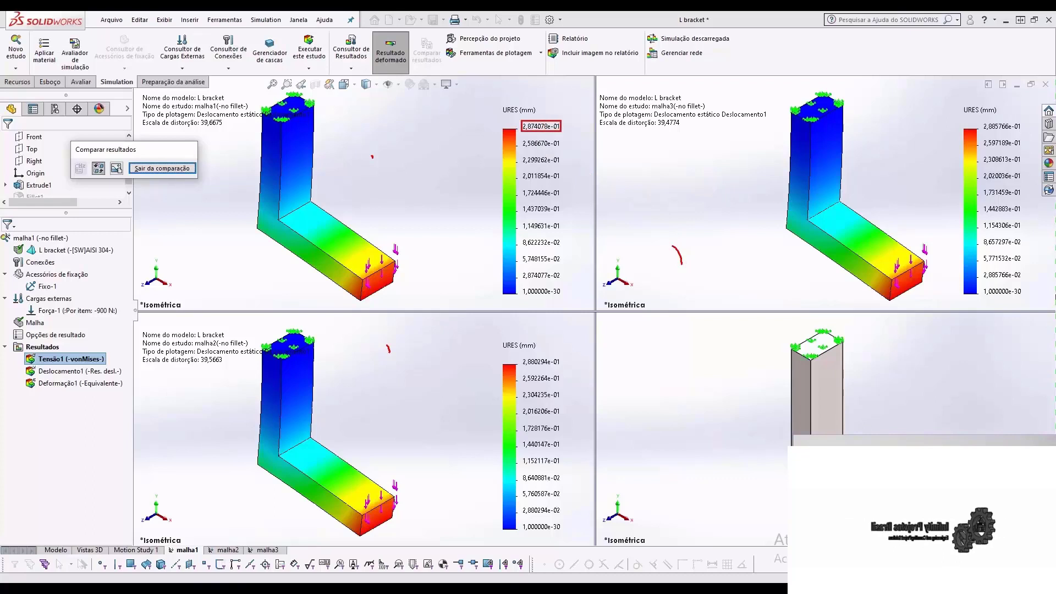
pyautogui.moveTo(521, 356); pyautogui.dragTo(561, 368)
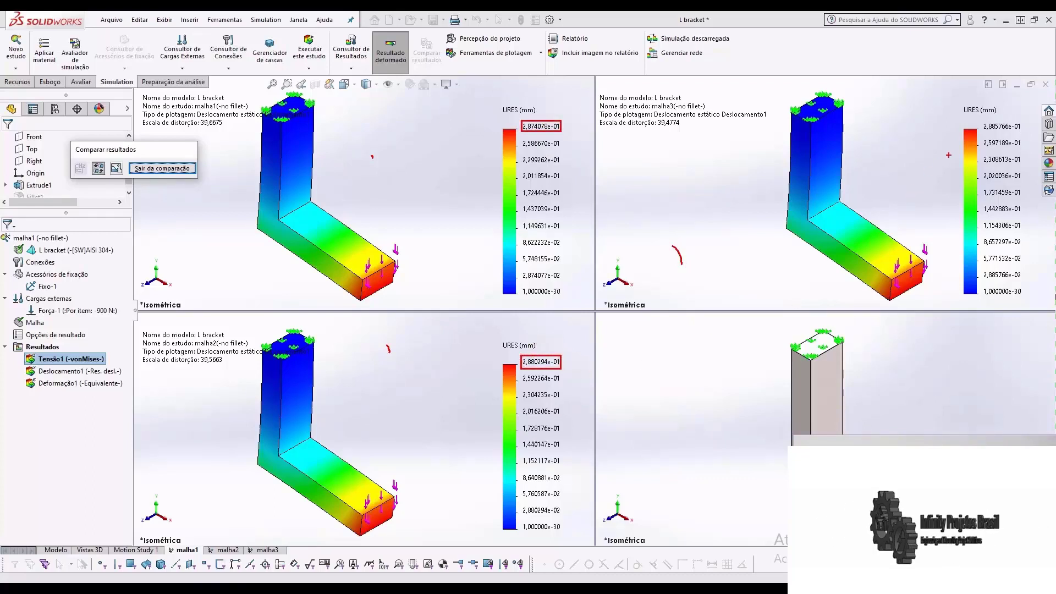
pyautogui.moveTo(980, 116); pyautogui.dragTo(1025, 134)
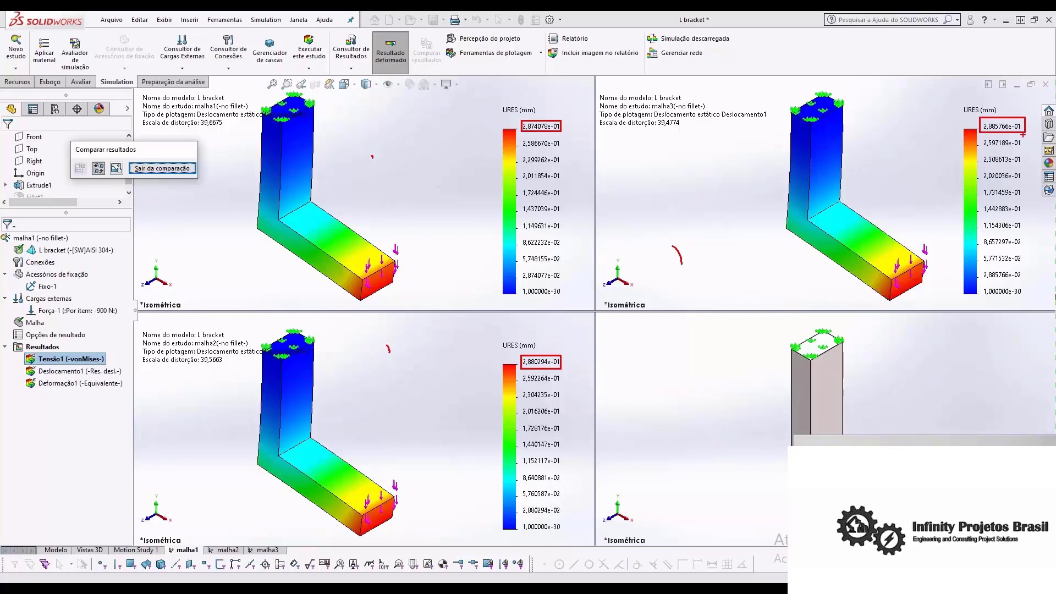
pyautogui.click(152, 168)
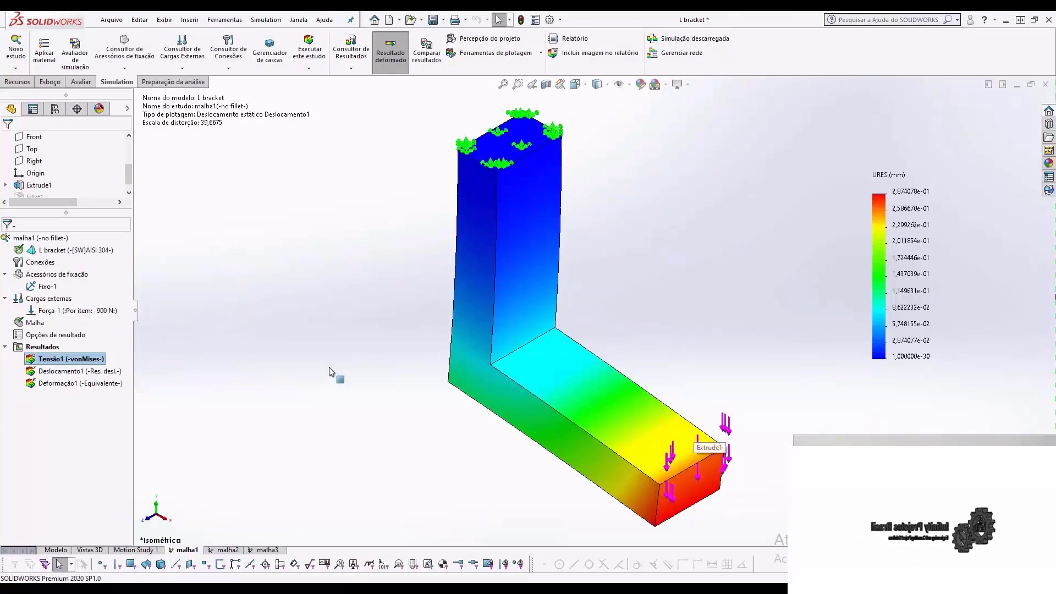
# Step: Compare only the von Mises stress plots of malha1, malha2 and malha3 side by side, examine their legend maxima, and exit the comparison
pyautogui.click(427, 52)
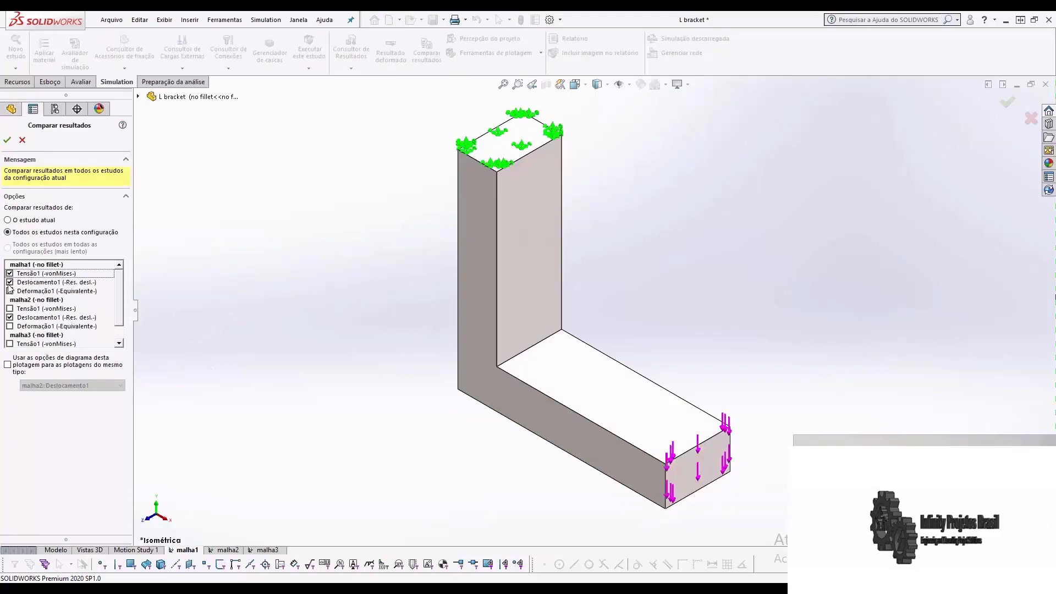
pyautogui.click(7, 140)
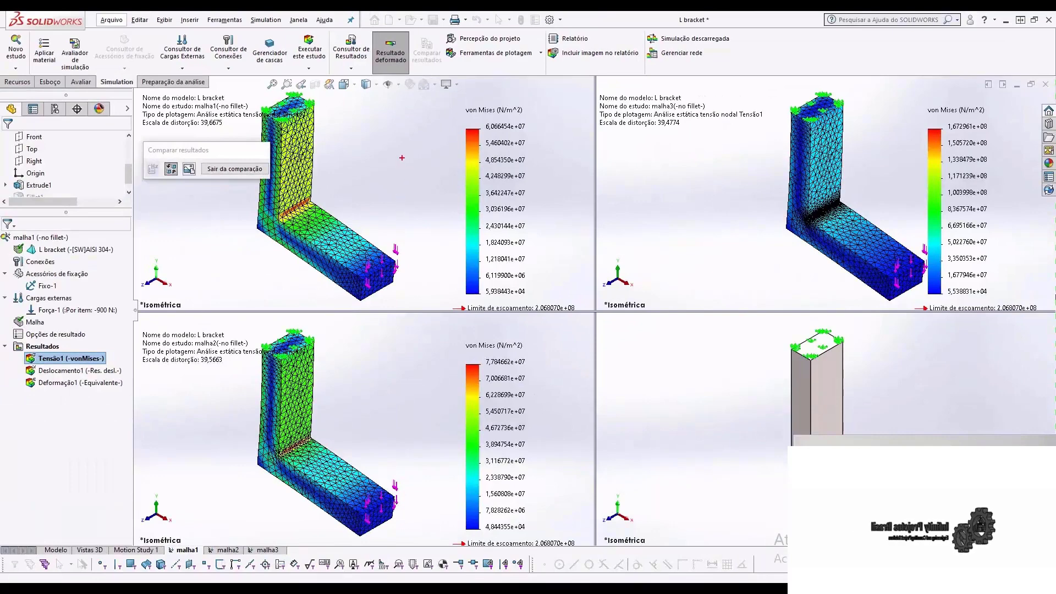
pyautogui.moveTo(402, 158); pyautogui.dragTo(407, 181)
pyautogui.moveTo(389, 361); pyautogui.dragTo(388, 391)
pyautogui.moveTo(720, 194); pyautogui.dragTo(743, 240)
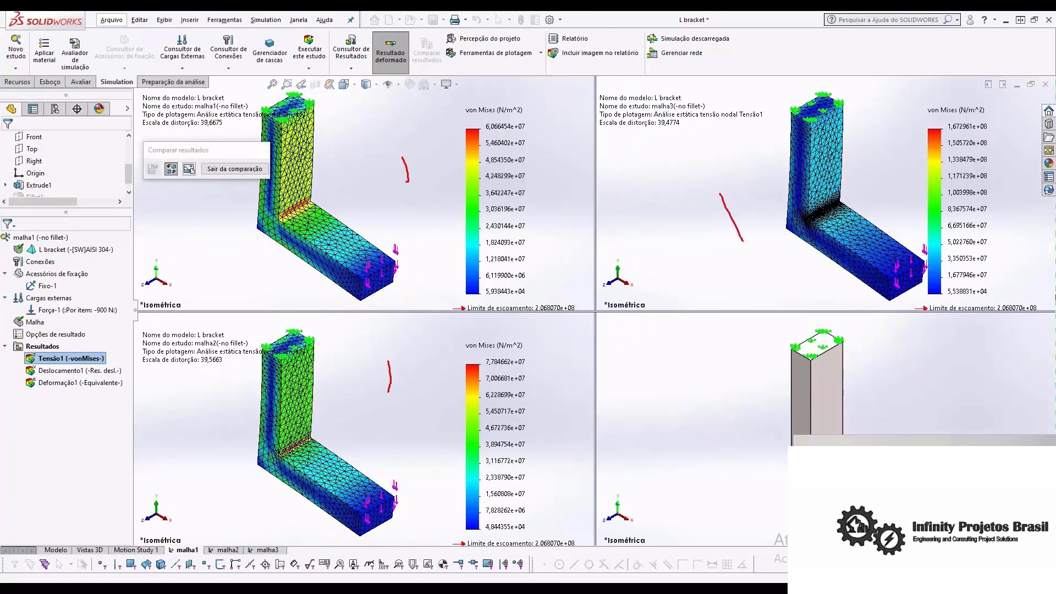
pyautogui.moveTo(484, 119); pyautogui.dragTo(527, 133)
pyautogui.moveTo(484, 354); pyautogui.dragTo(527, 367)
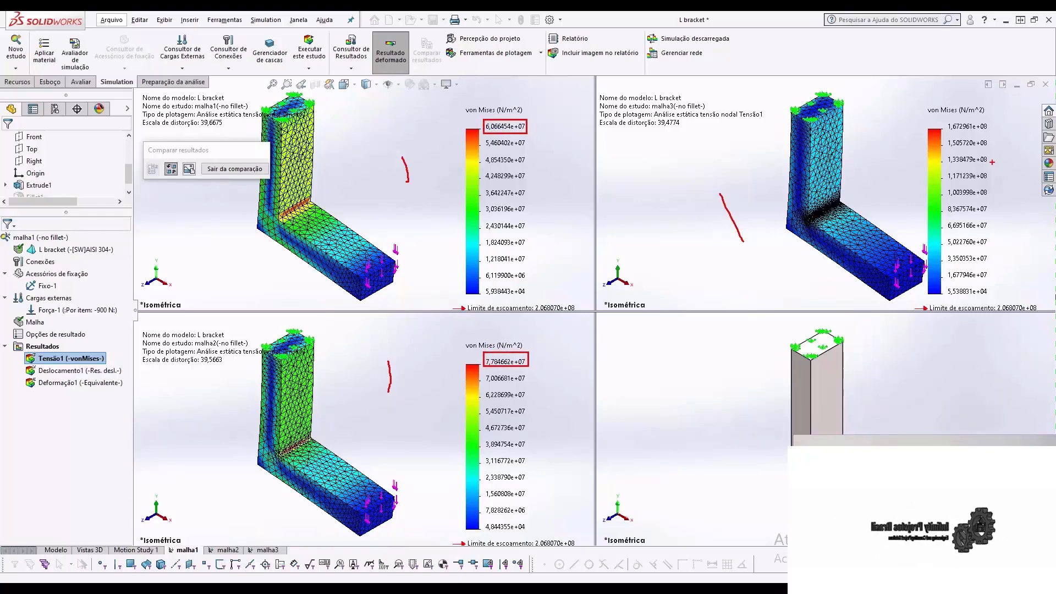
pyautogui.moveTo(947, 120); pyautogui.dragTo(991, 133)
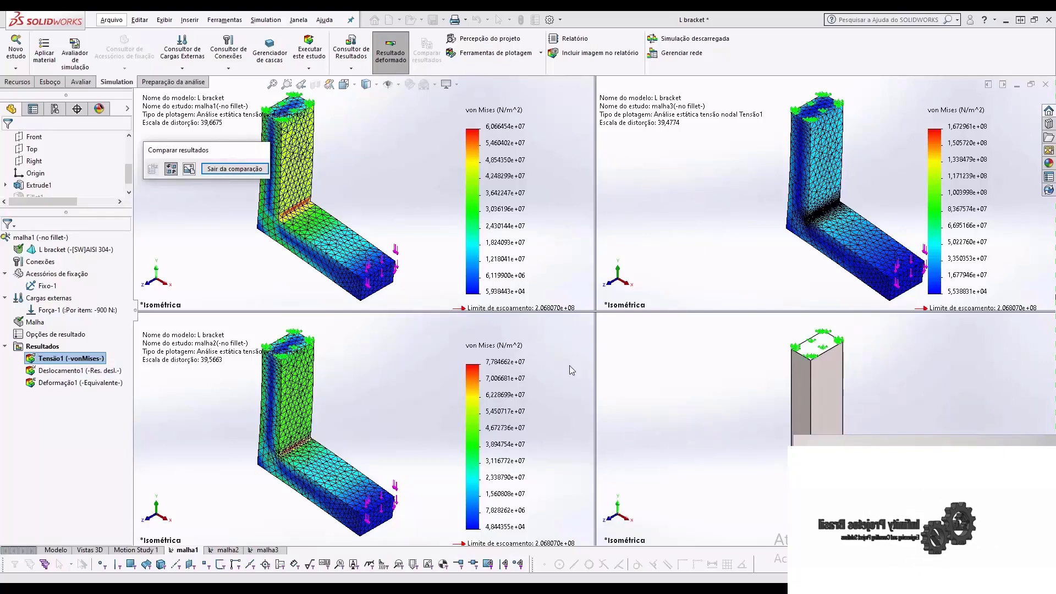
pyautogui.click(232, 169)
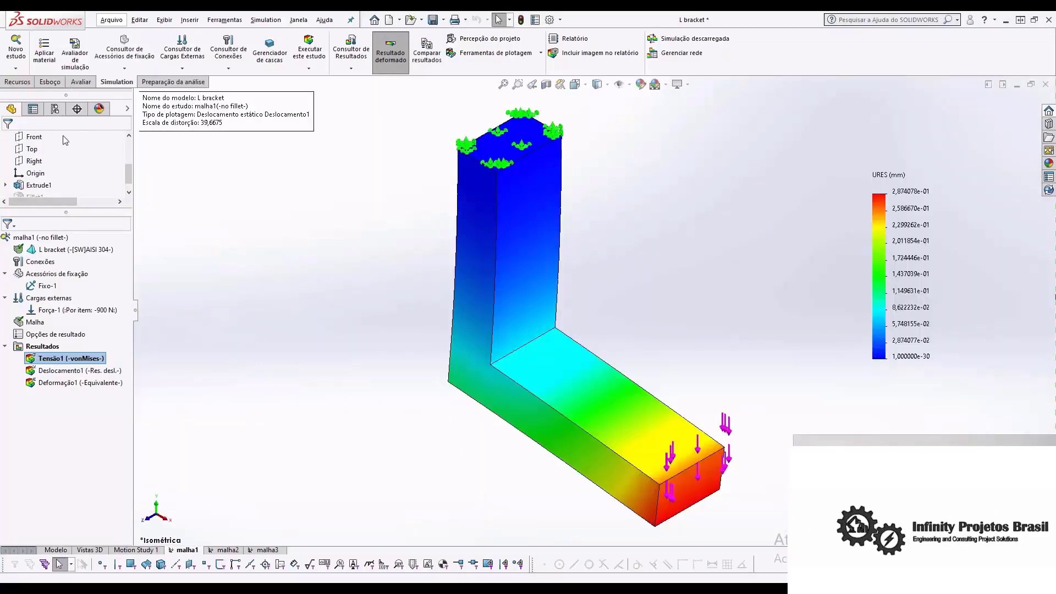
# Step: Return to the L bracket model and activate its fillet configuration
pyautogui.click(56, 552)
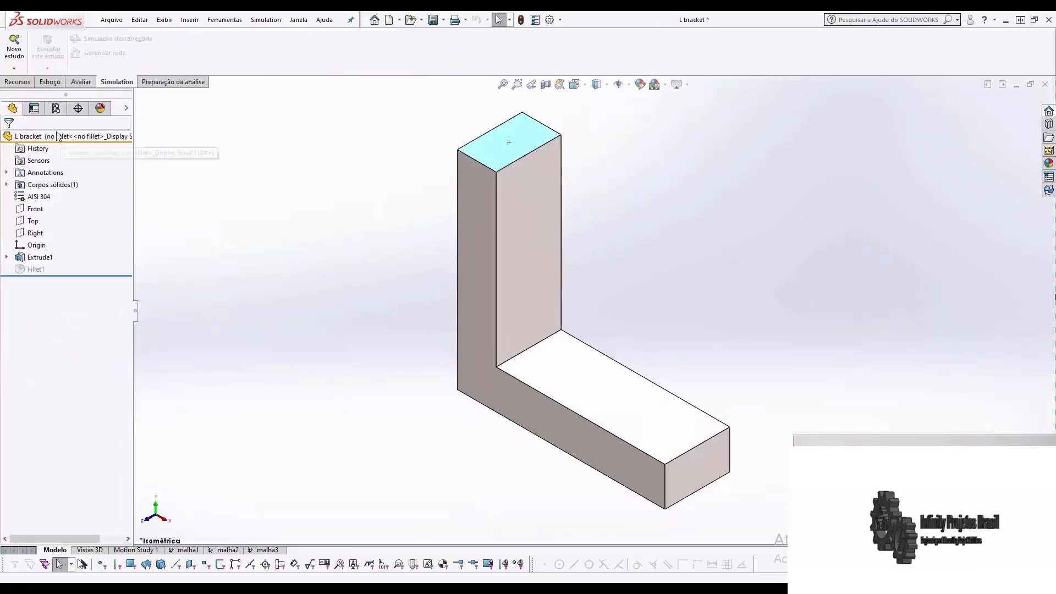
pyautogui.click(55, 108)
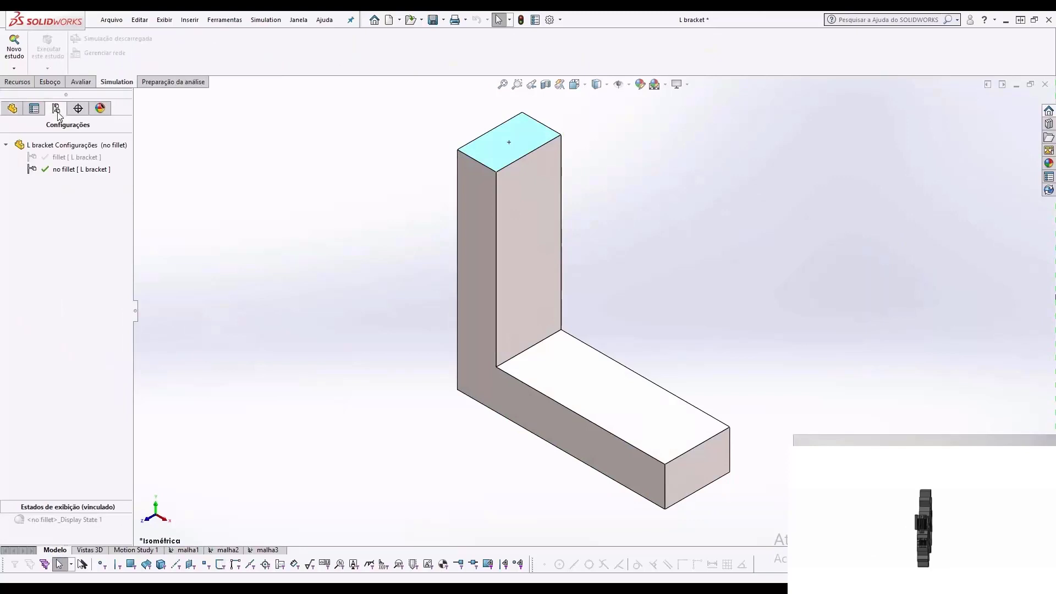
pyautogui.doubleClick(73, 158)
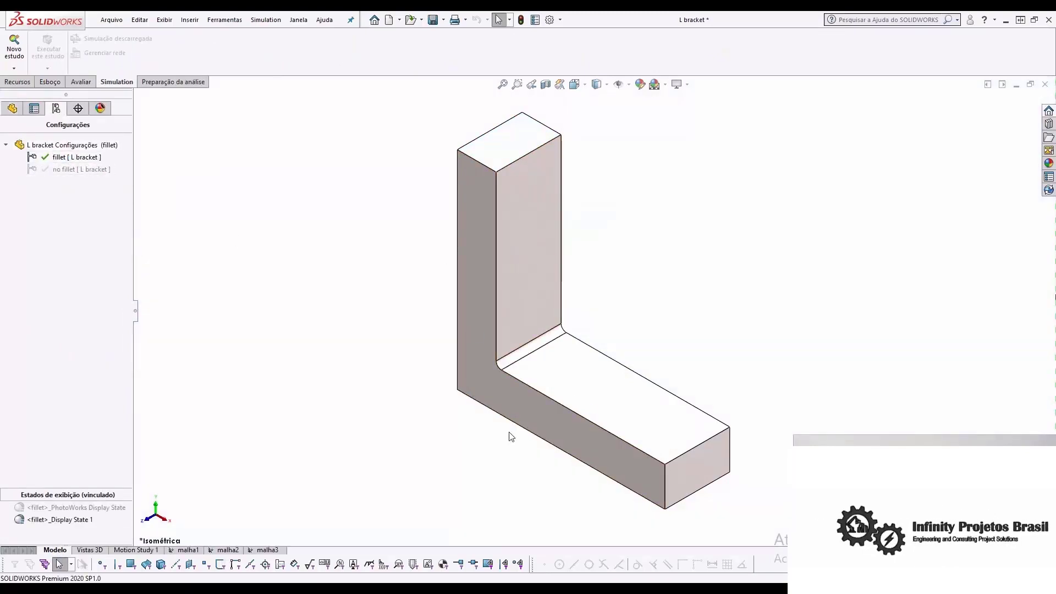
# Step: Copy the malha1 study to a new static study named malha4 that uses the fillet configuration
pyautogui.rightClick(183, 551)
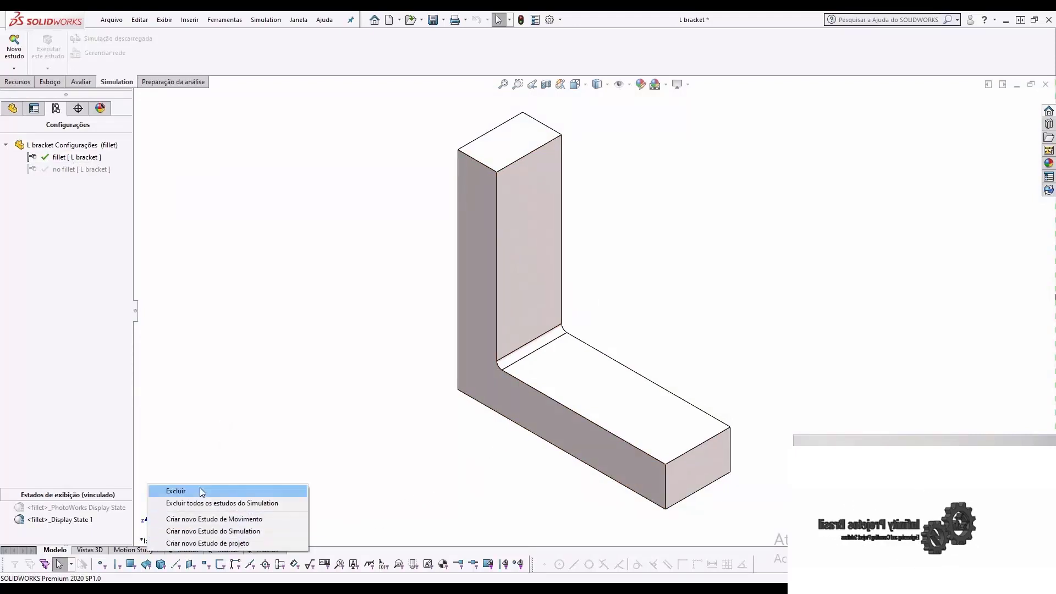
pyautogui.click(247, 446)
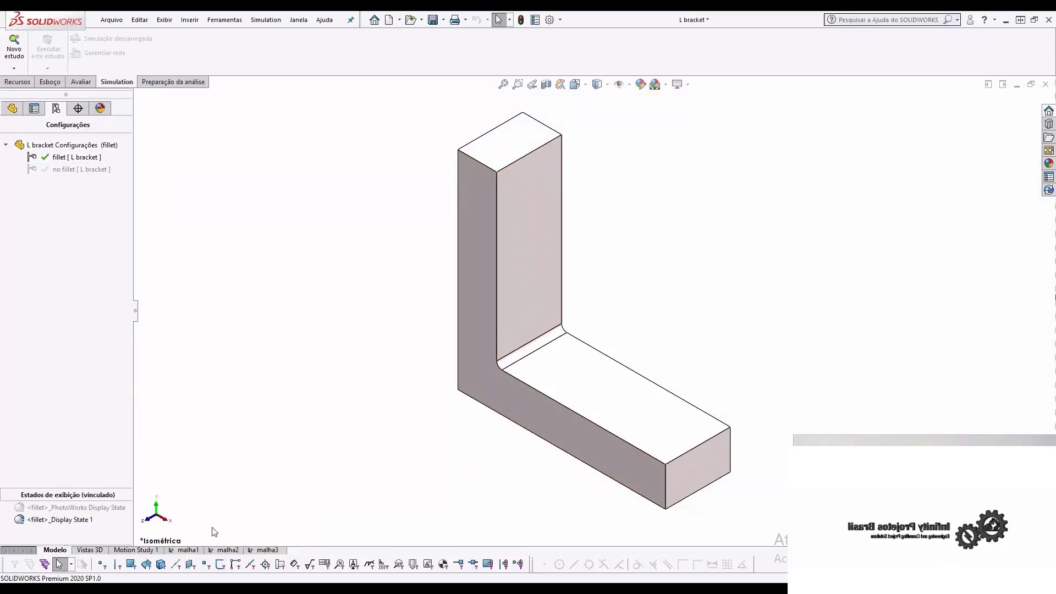
pyautogui.click(188, 550)
pyautogui.rightClick(188, 551)
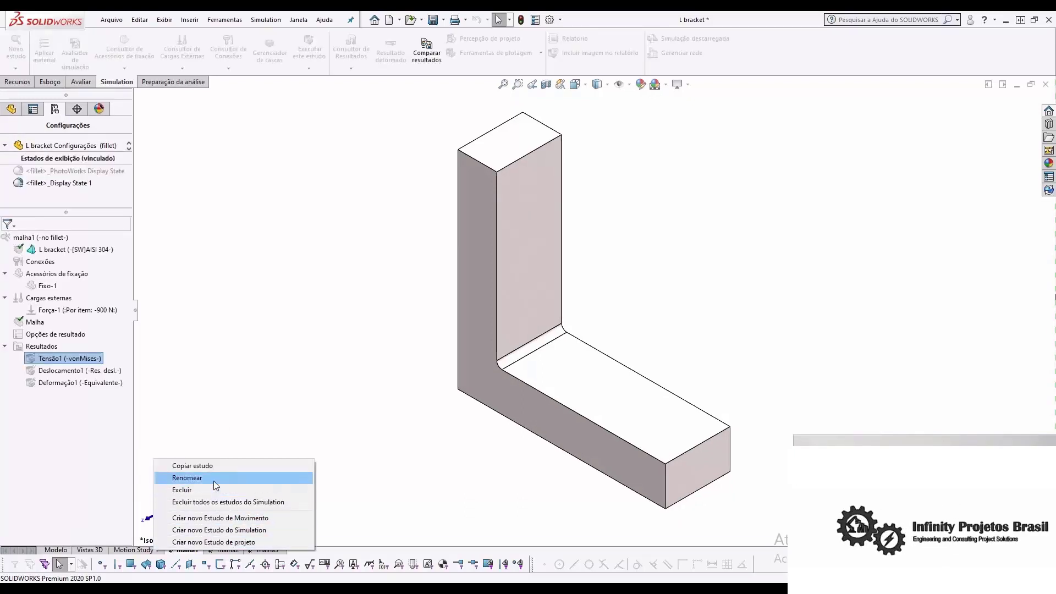
pyautogui.click(211, 466)
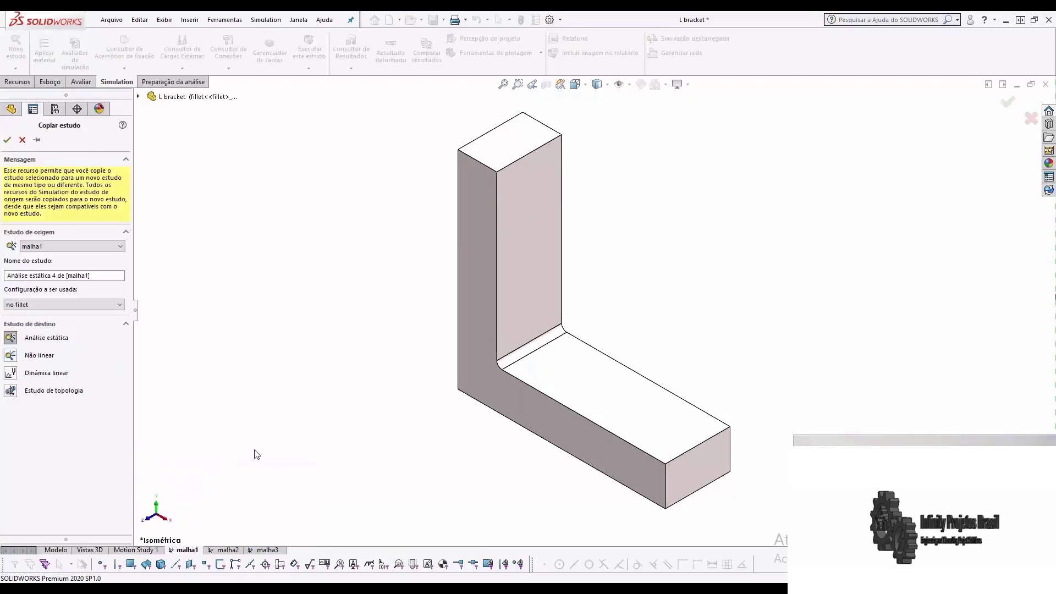
pyautogui.click(59, 304)
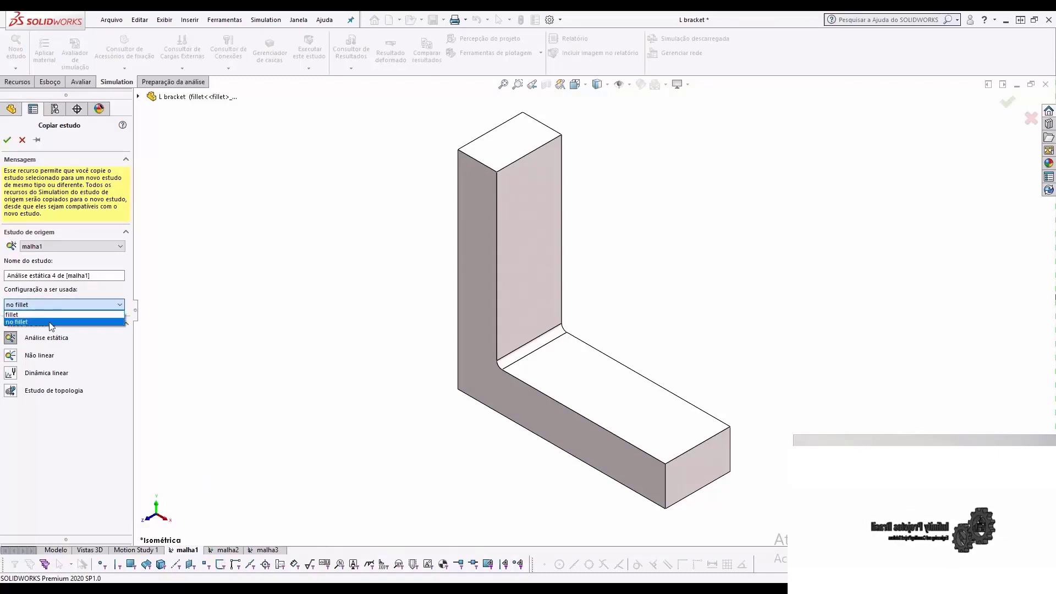
pyautogui.click(53, 314)
pyautogui.moveTo(91, 275); pyautogui.dragTo(6, 275)
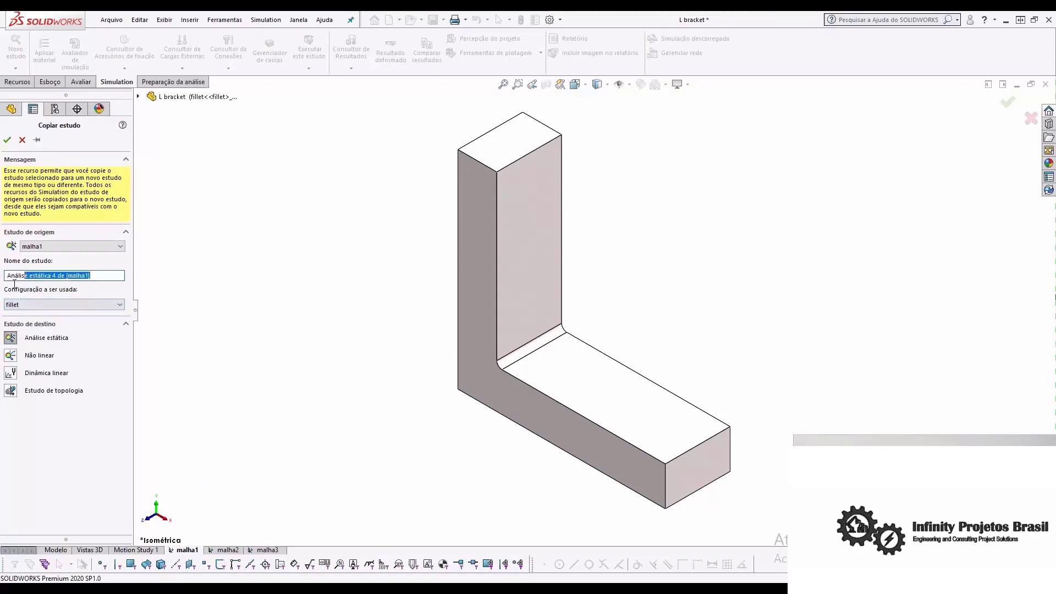
pyautogui.write('m')
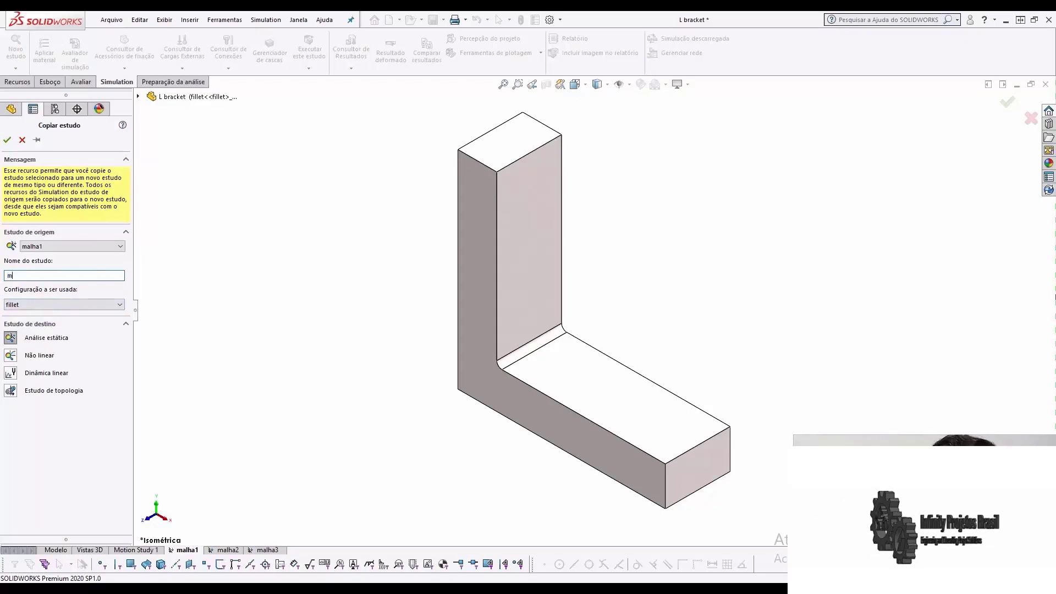
pyautogui.write('alha4')
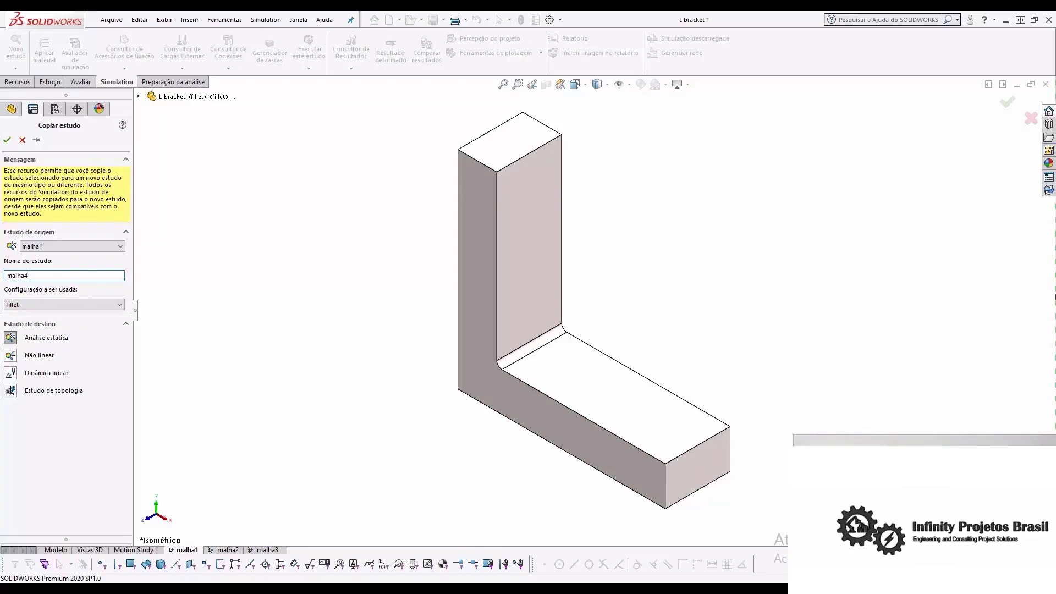
pyautogui.click(8, 142)
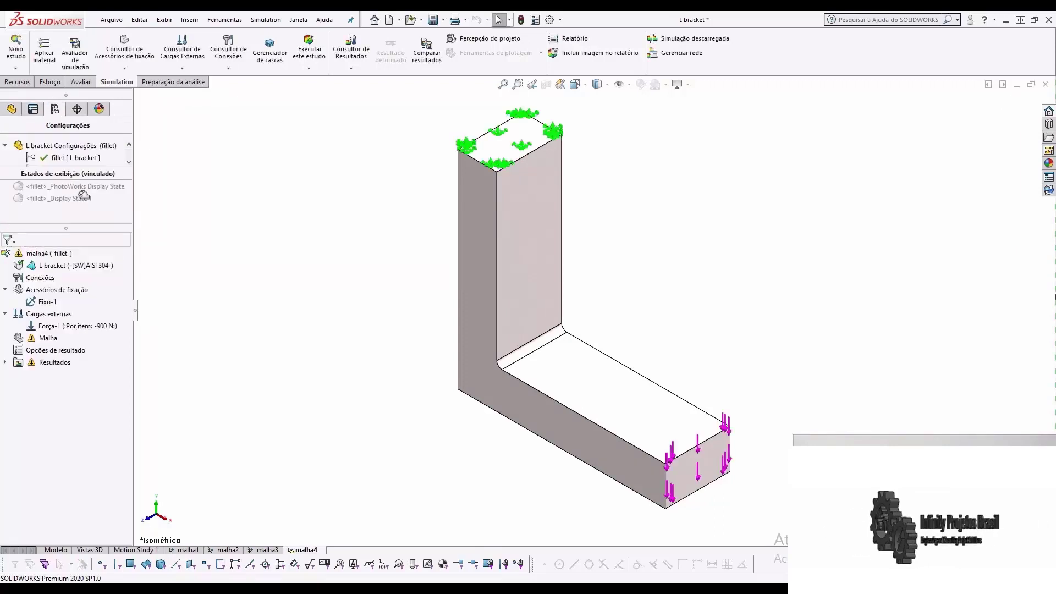
# Step: Remesh malha4 with a curvature-based mesh, 4.81284547 mm maximum and minimum element sizes, 8 elements per circle and a 1.4 growth ratio
pyautogui.rightClick(43, 341)
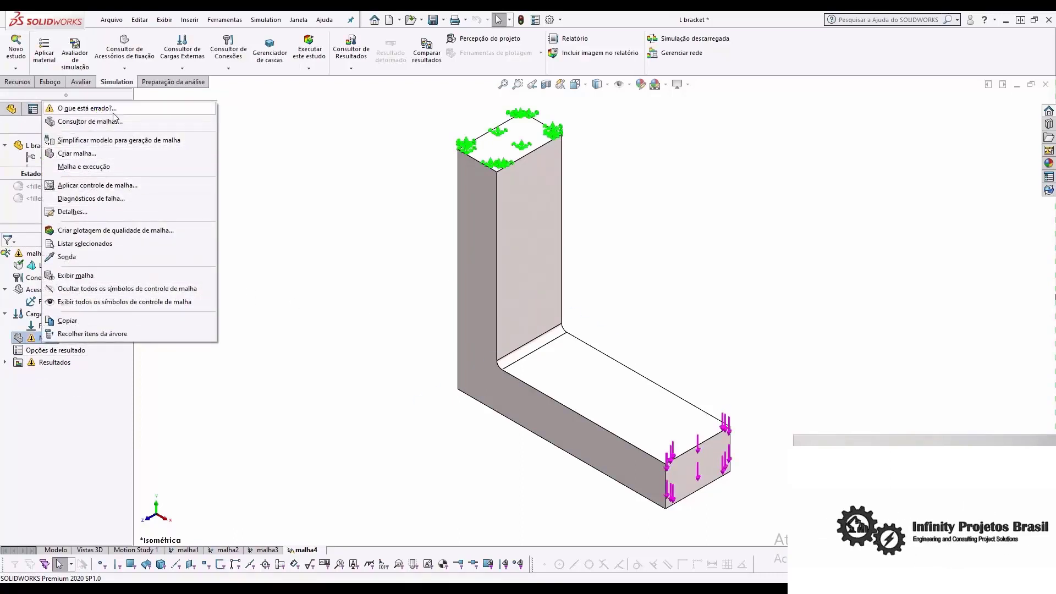
pyautogui.click(76, 158)
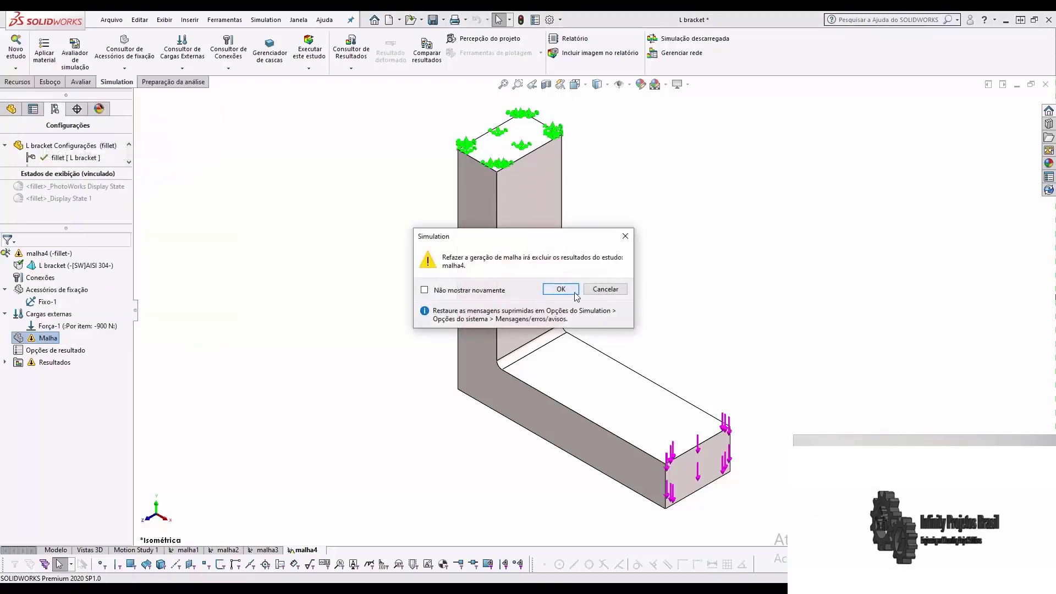
pyautogui.click(572, 284)
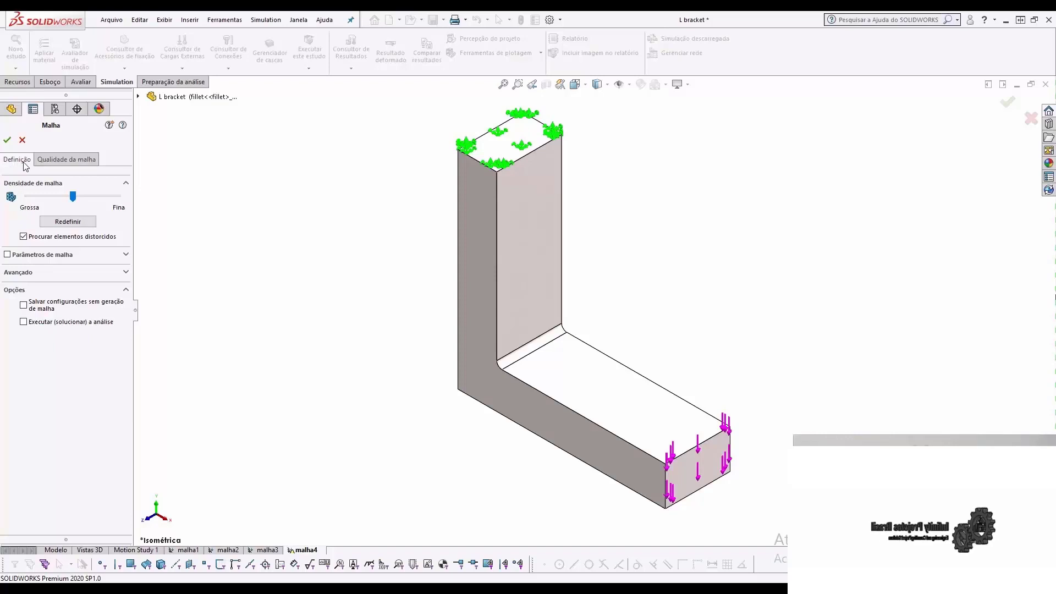
pyautogui.click(45, 255)
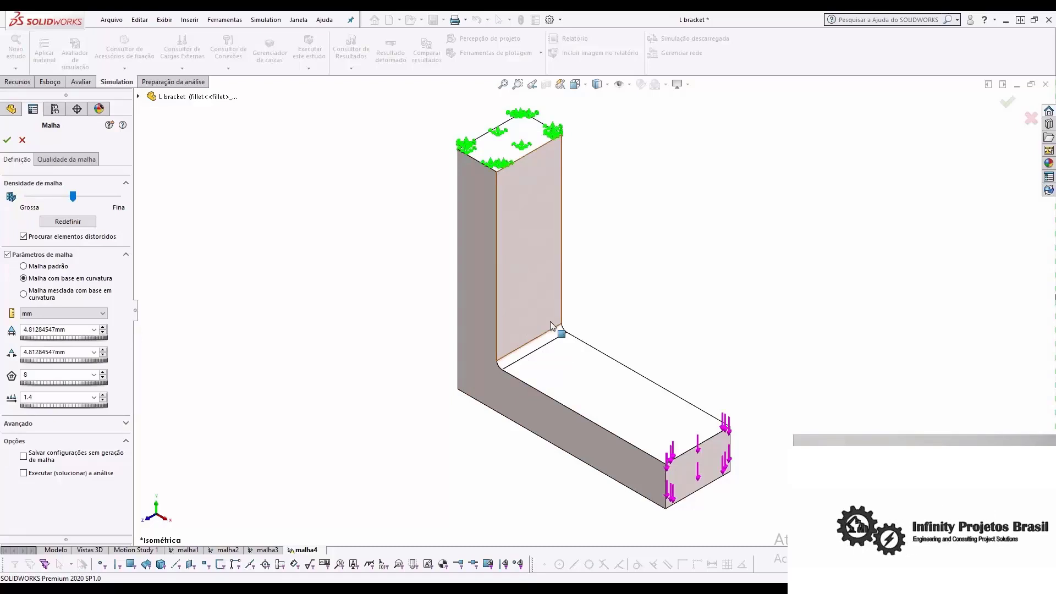
pyautogui.click(7, 141)
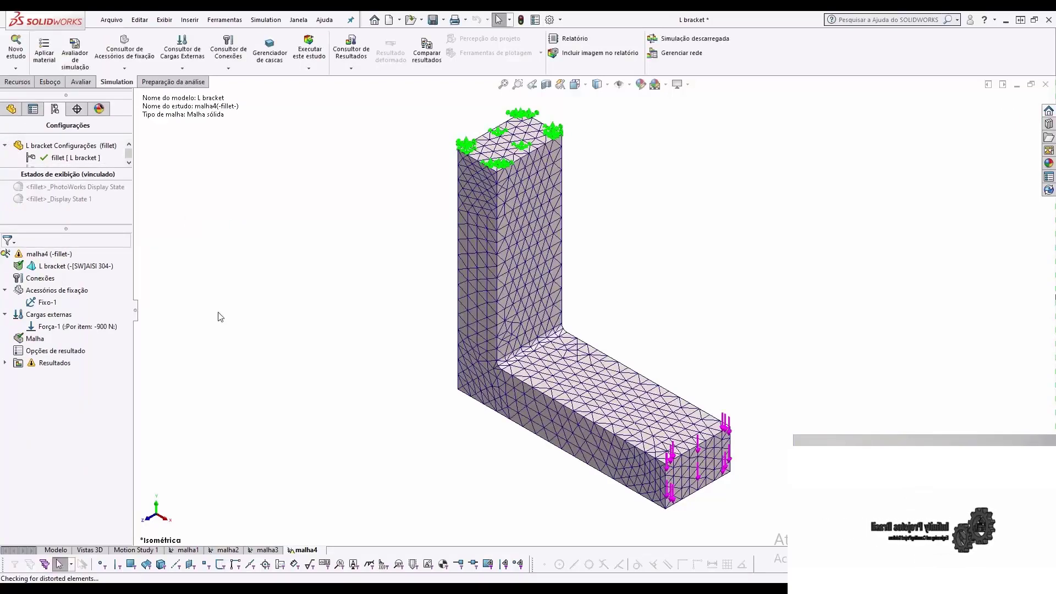
# Step: Run the malha4 study and examine the maximum von Mises stress in the plot legend
pyautogui.rightClick(44, 254)
pyautogui.click(68, 279)
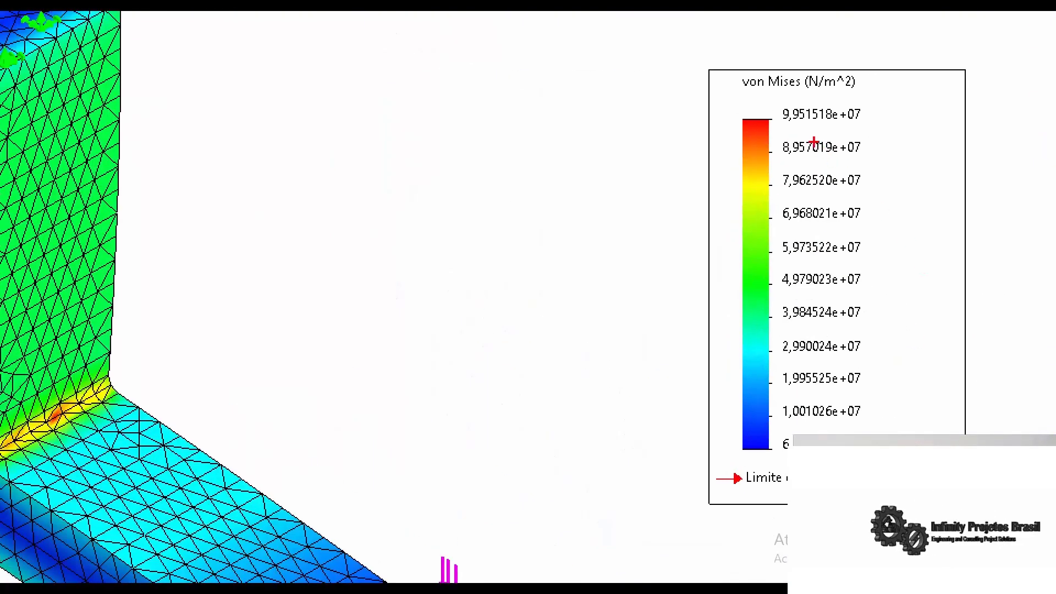
pyautogui.moveTo(766, 97); pyautogui.dragTo(873, 129)
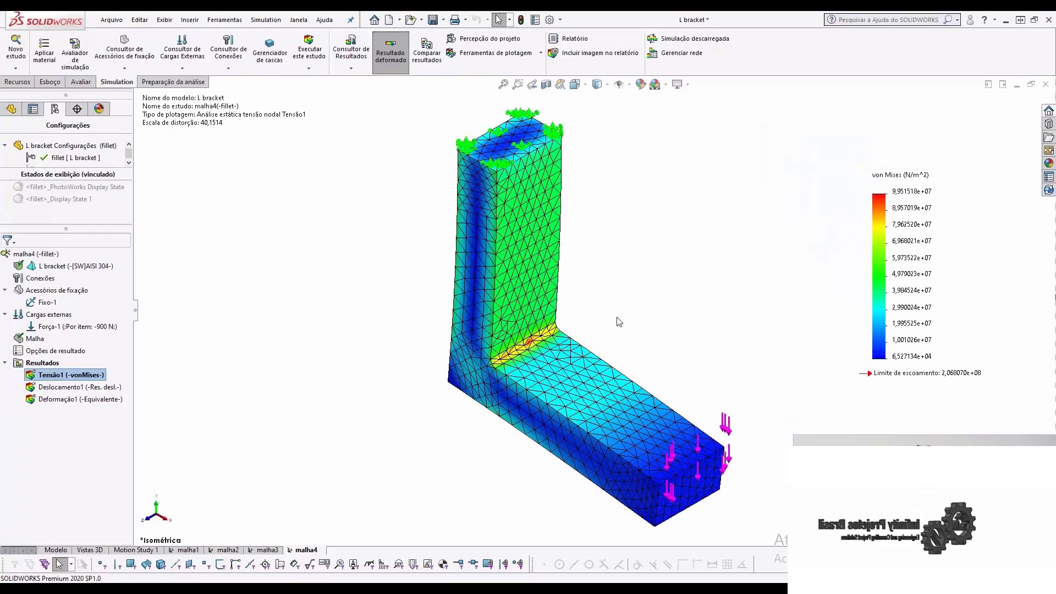
# Step: Examine the von Mises stress distribution and mesh elements along malha4's inner corner fillet, ending with the whole bracket in view
pyautogui.scroll(3, 542, 345)
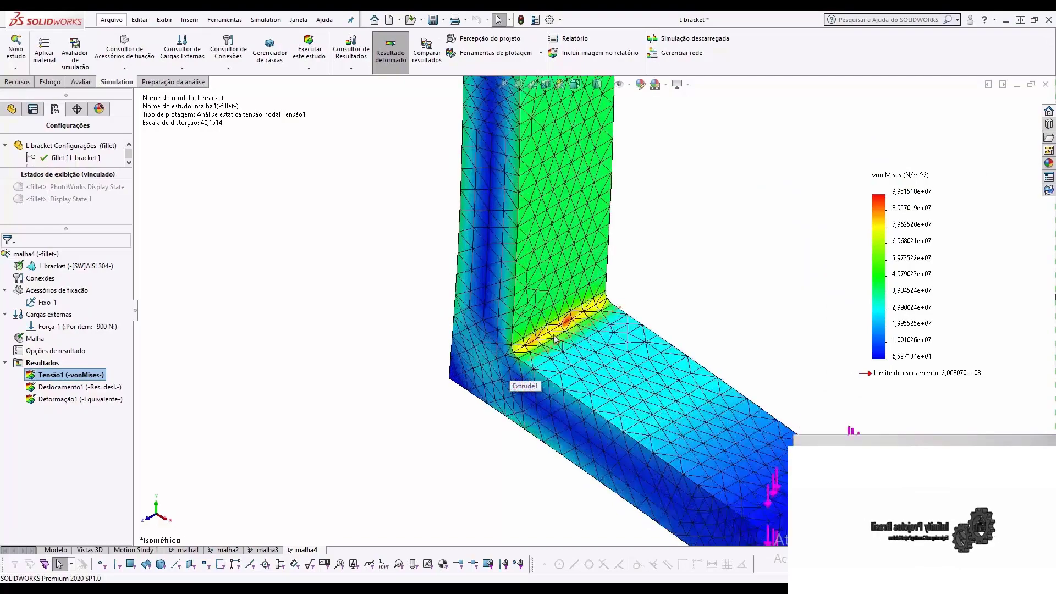
pyautogui.scroll(-5, 541, 345)
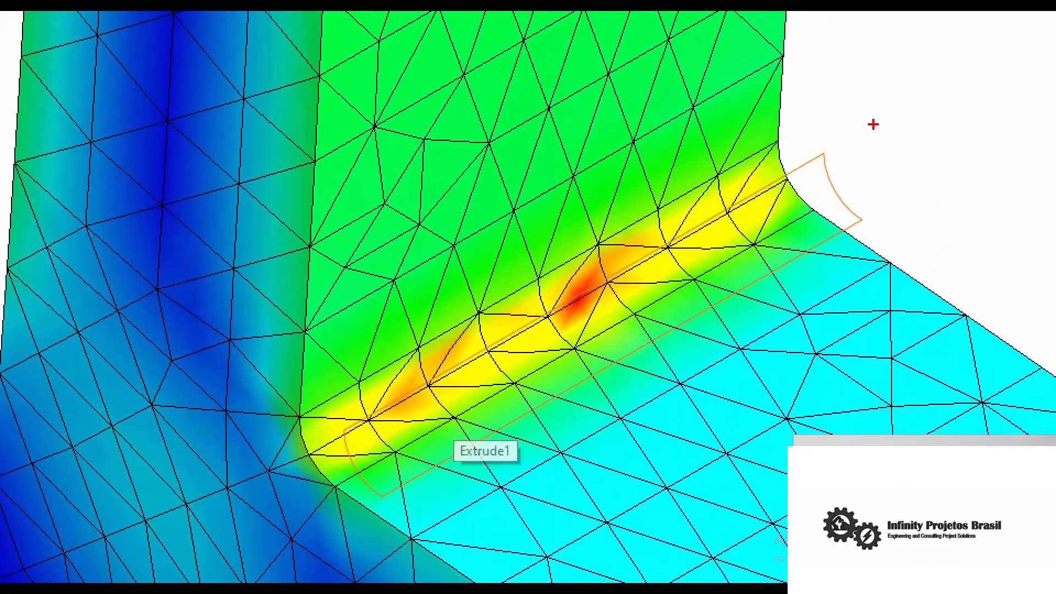
pyautogui.moveTo(762, 189)
pyautogui.mouseDown()
pyautogui.moveTo(614, 208)
pyautogui.moveTo(350, 398)
pyautogui.mouseUp()
pyautogui.moveTo(221, 450)
pyautogui.mouseDown()
pyautogui.moveTo(849, 348)
pyautogui.moveTo(892, 97)
pyautogui.mouseUp()
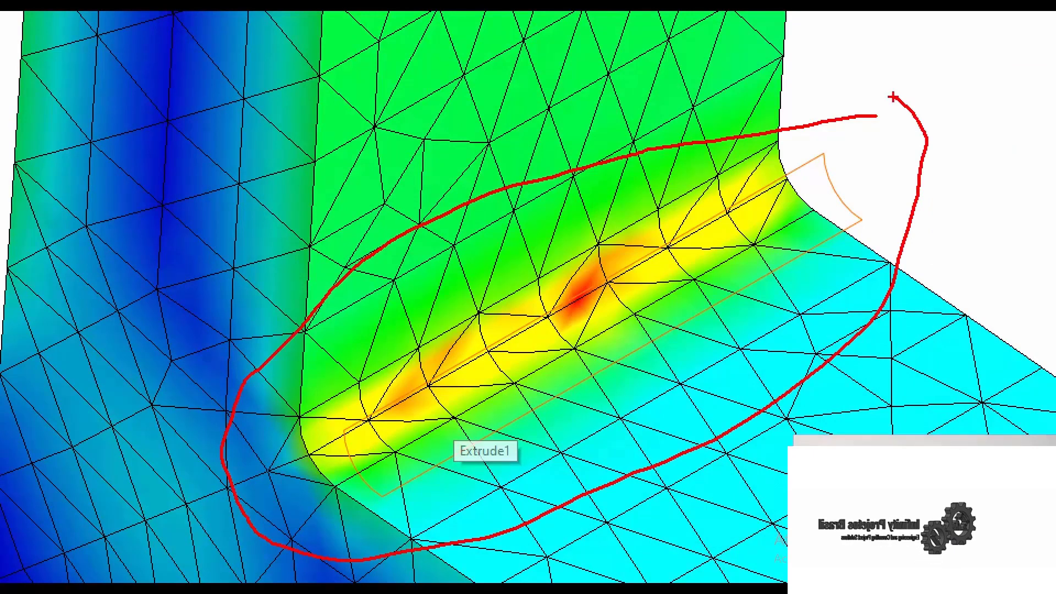
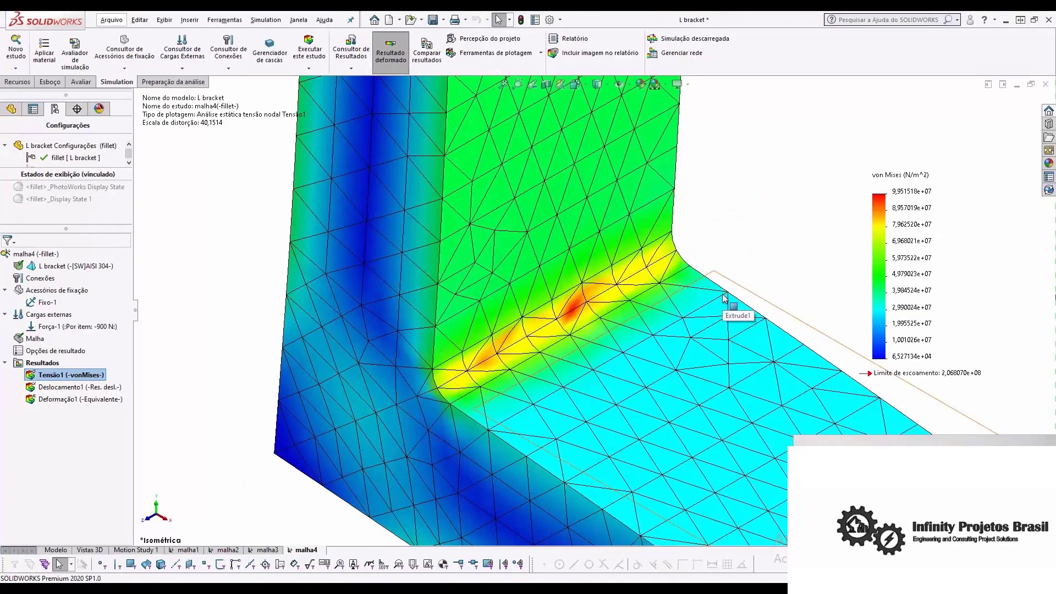
pyautogui.press('f')
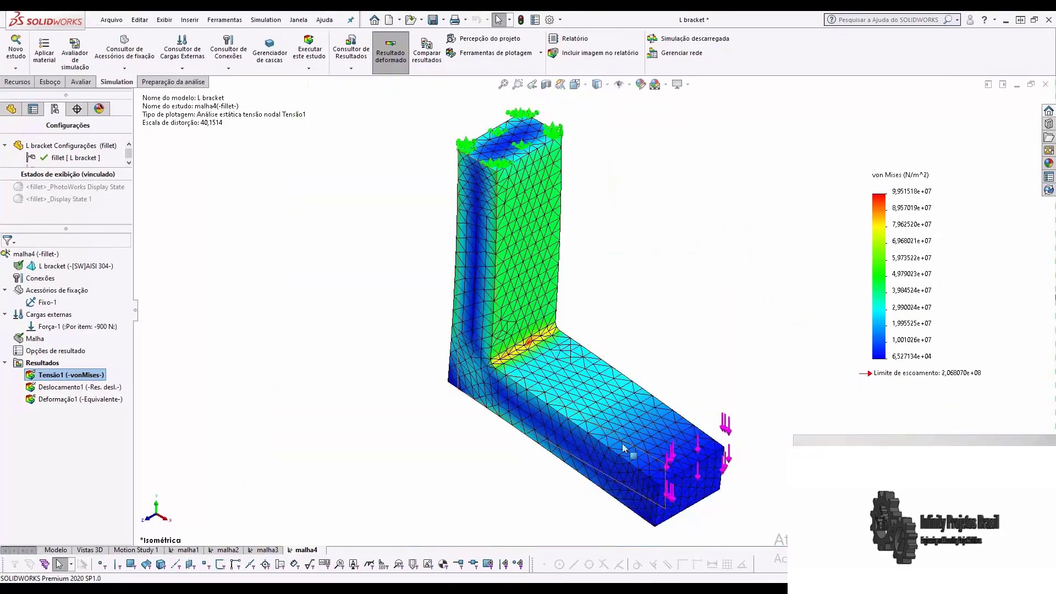
# Step: Show malha4's resultant displacement plot and examine the maximum displacement in its legend
pyautogui.click(76, 387)
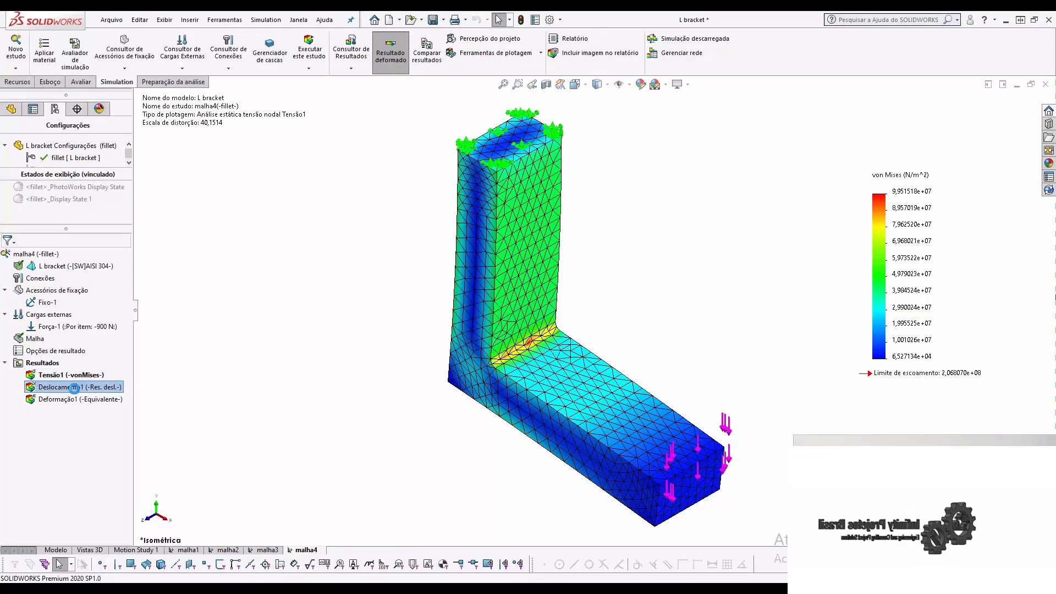
pyautogui.doubleClick(75, 389)
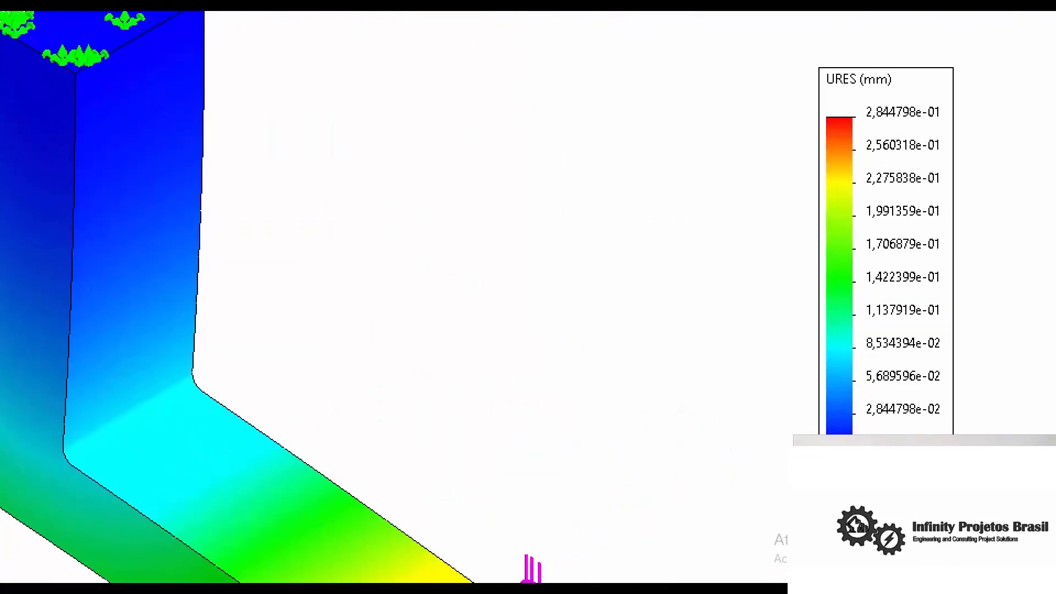
pyautogui.click(925, 272)
pyautogui.keyDown('ctrl'); pyautogui.moveTo(820, 92); pyautogui.dragTo(912, 128); pyautogui.keyUp('ctrl')
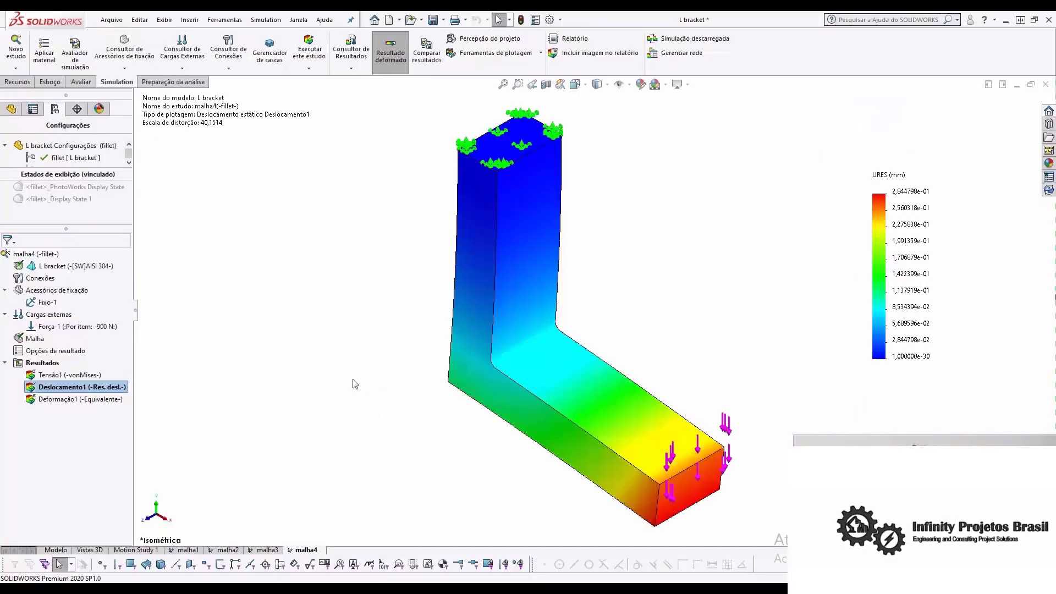
# Step: Apply a mesh control to the bracket's inner fillet face with 0.762 mm element size and a 1.2 growth ratio
pyautogui.rightClick(35, 341)
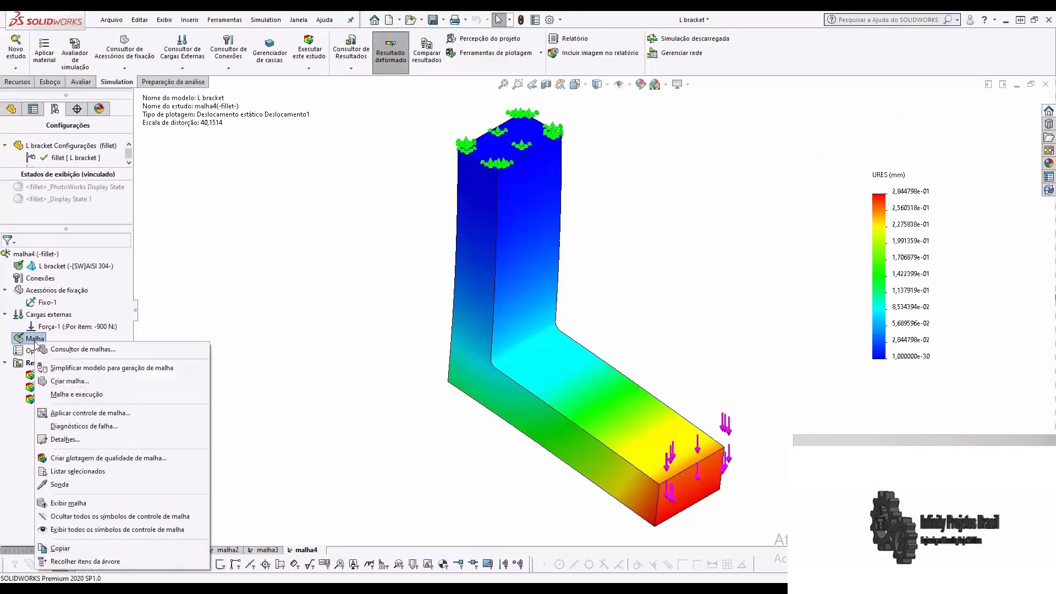
pyautogui.click(92, 413)
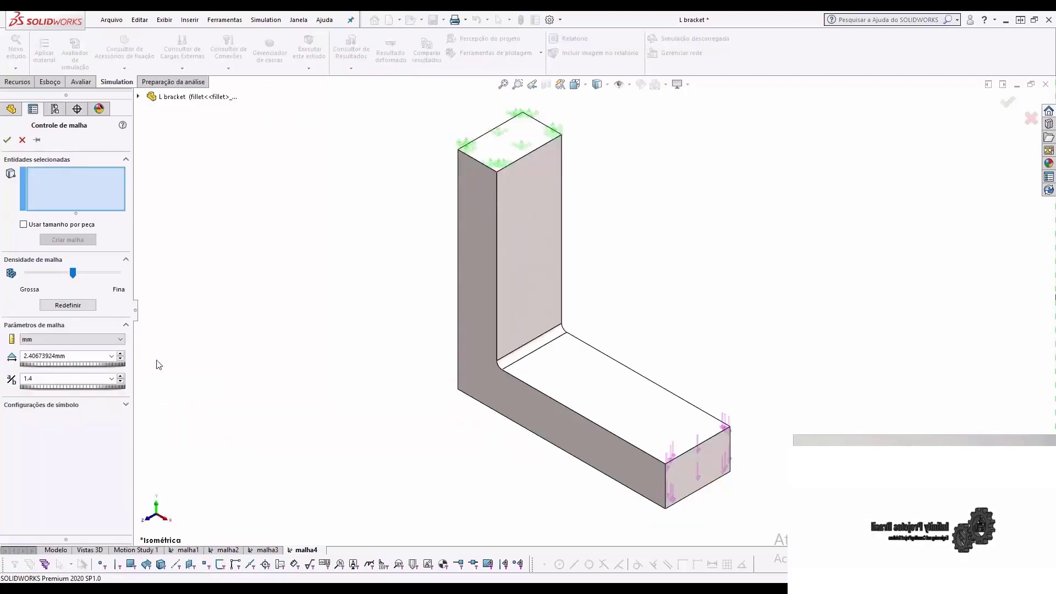
pyautogui.click(534, 348)
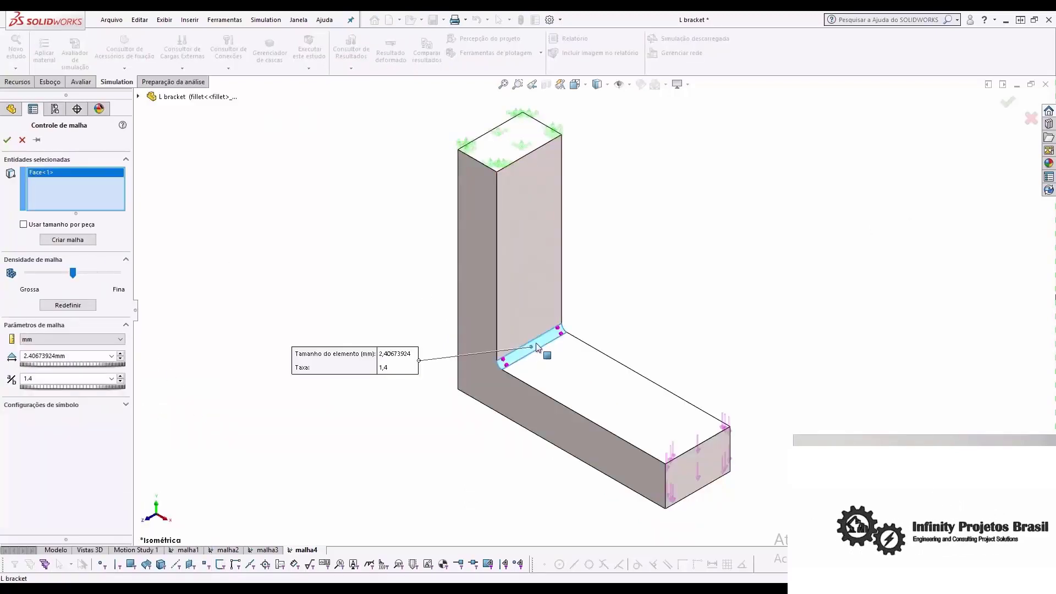
pyautogui.scroll(-3, 534, 348)
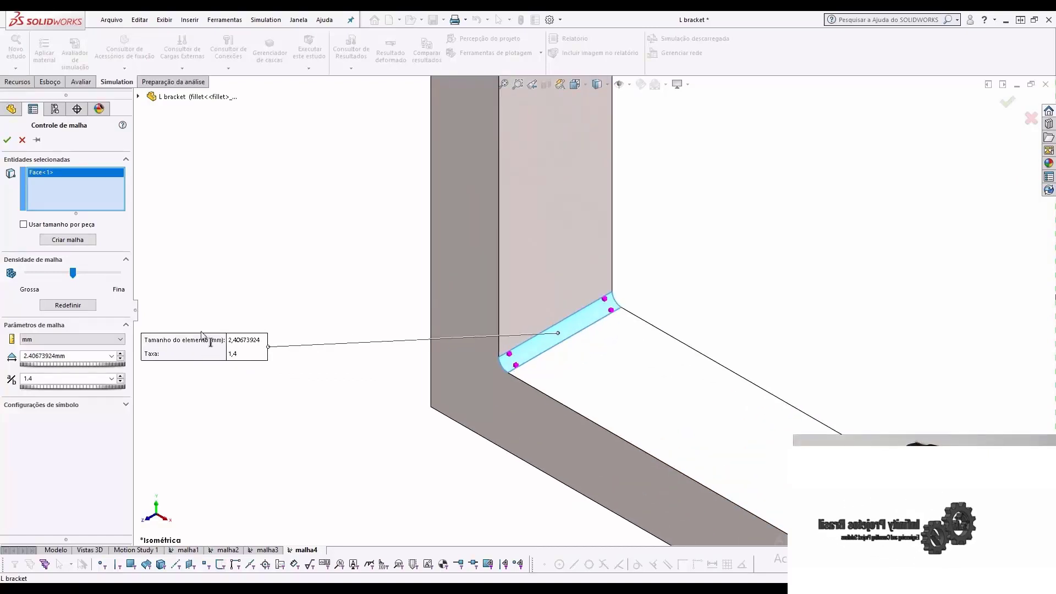
pyautogui.doubleClick(49, 357)
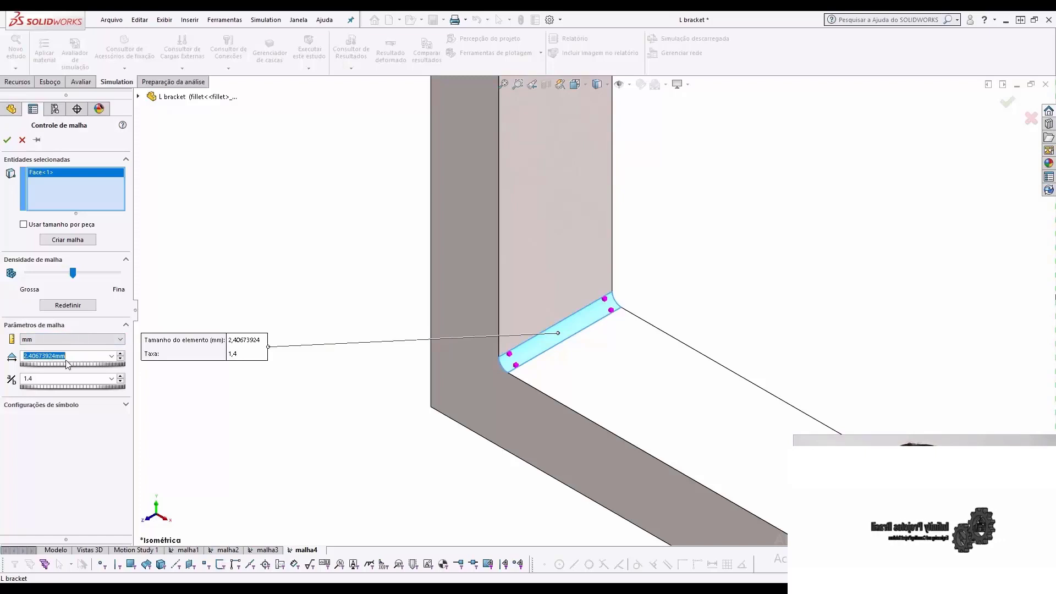
pyautogui.write('0,762')
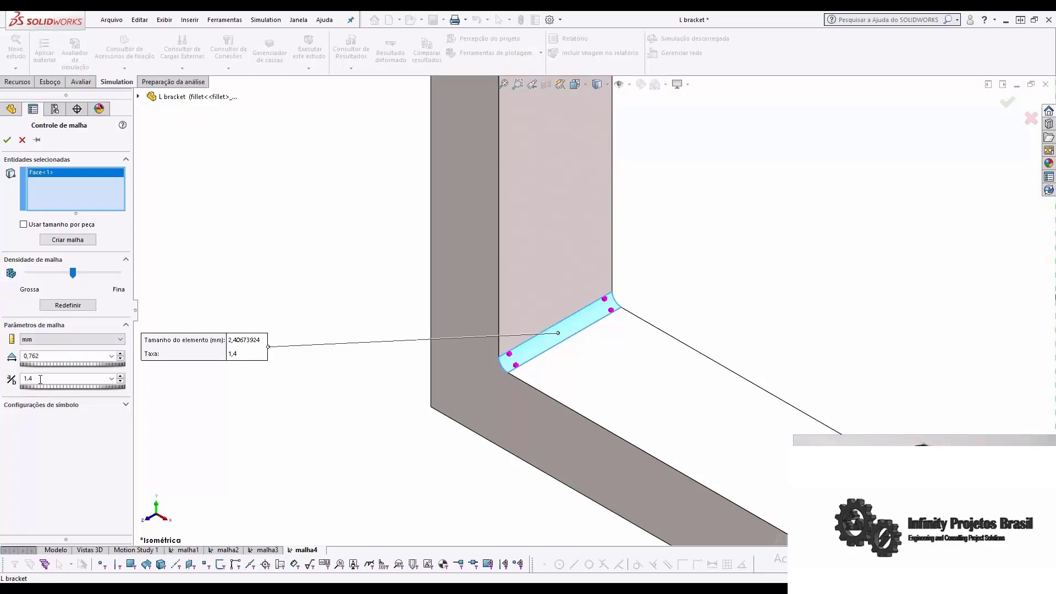
pyautogui.press('Tab')
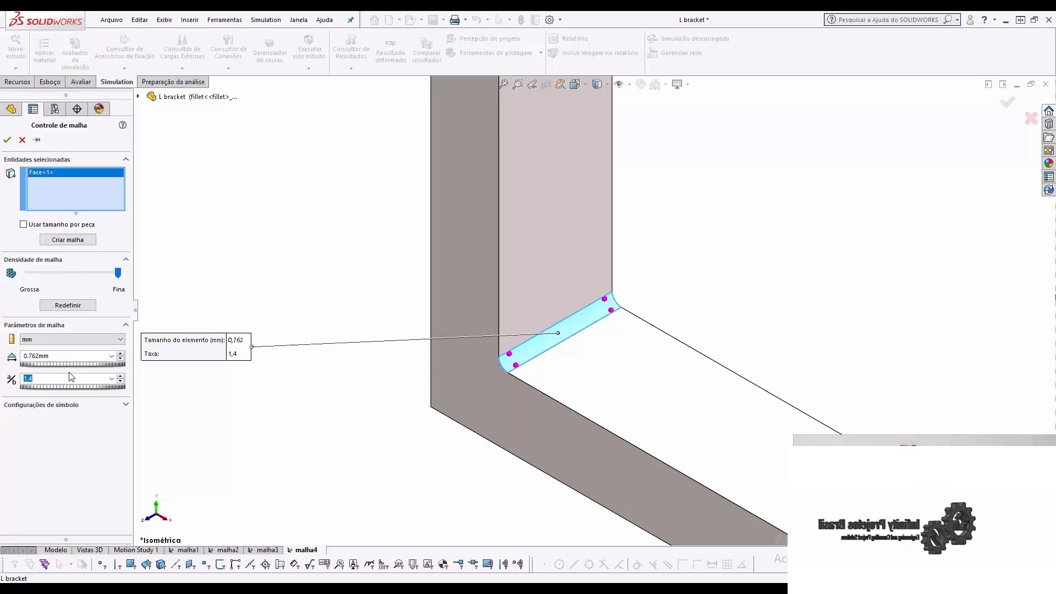
pyautogui.write('1,2')
pyautogui.press('Tab')
pyautogui.click(6, 141)
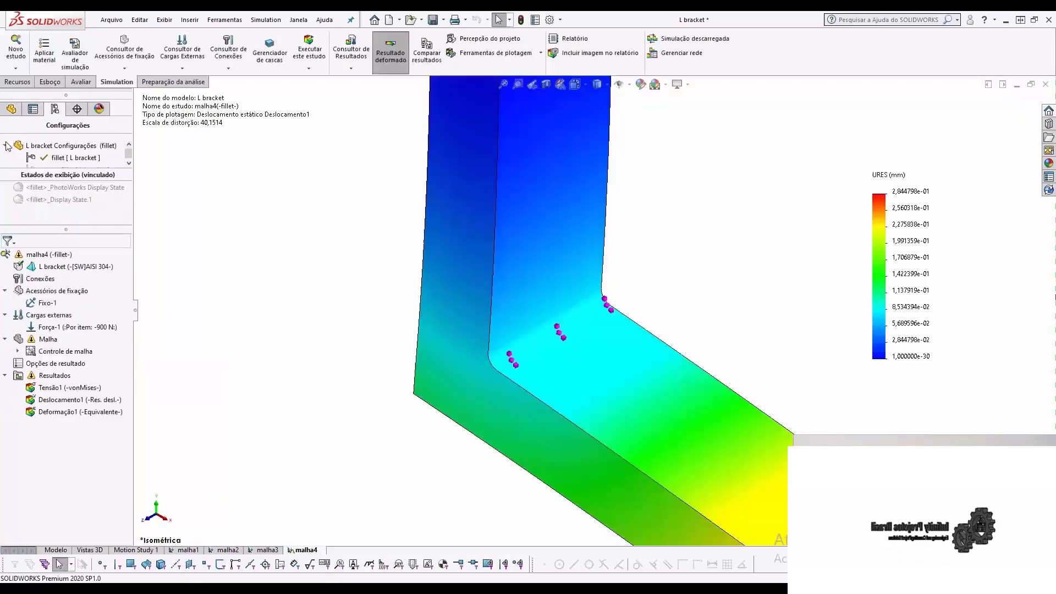
# Step: Remesh malha4 with the existing curvature-based mesh parameters and run the study
pyautogui.rightClick(44, 339)
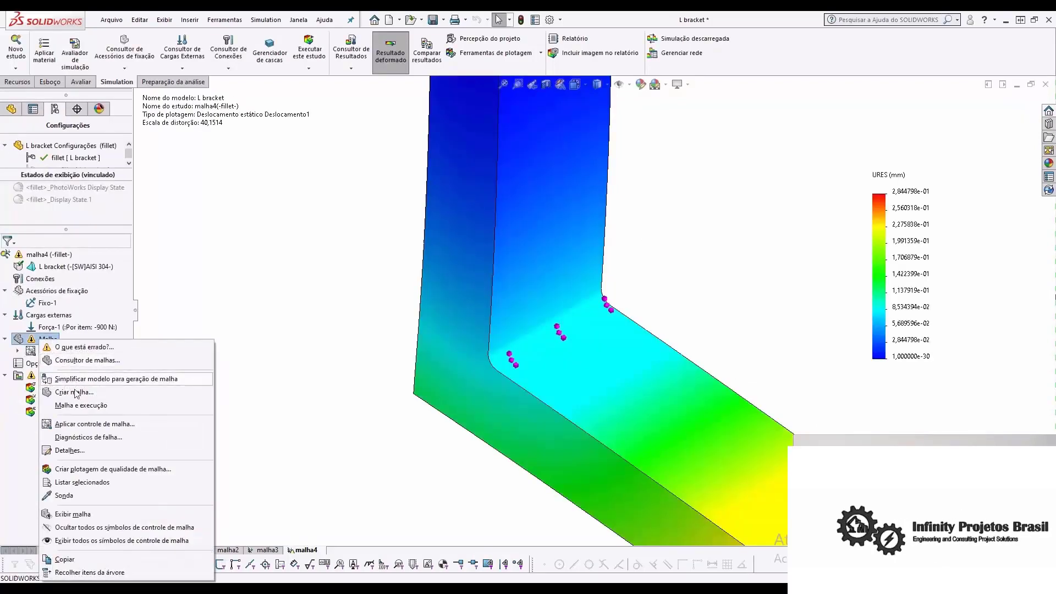
pyautogui.click(72, 391)
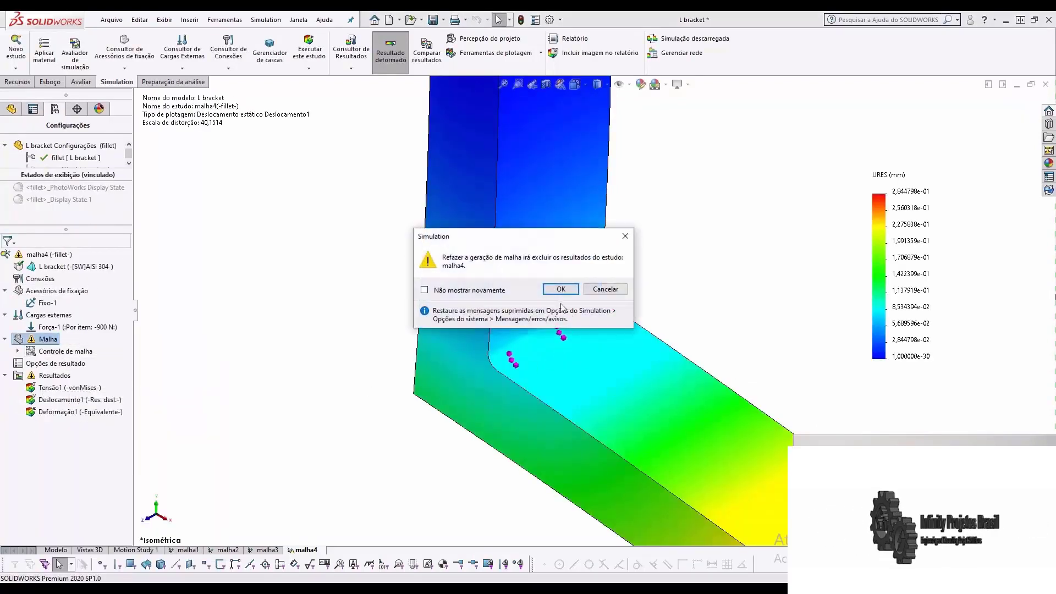
pyautogui.click(553, 291)
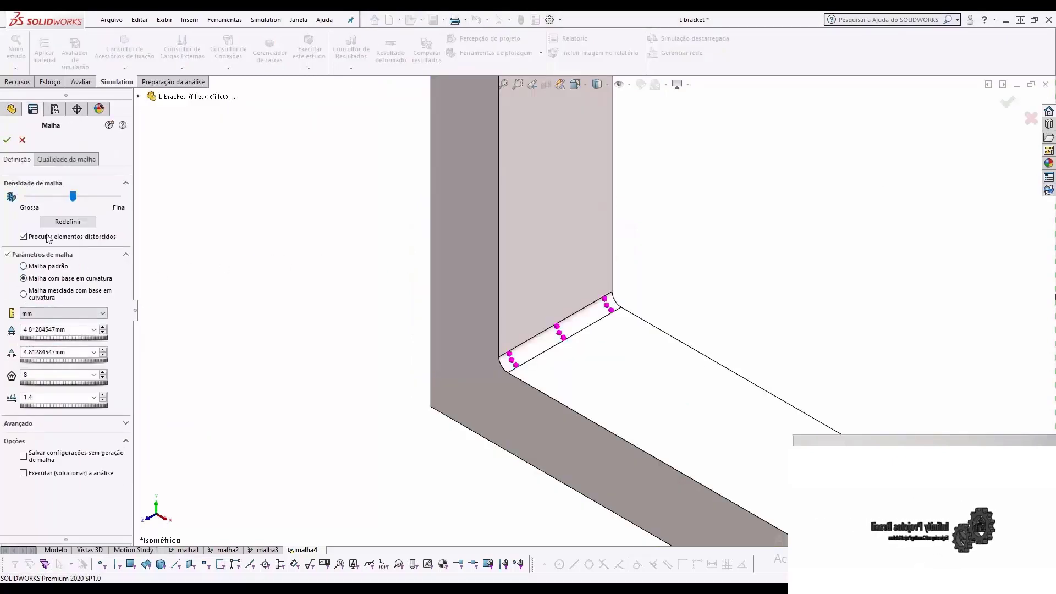
pyautogui.click(7, 139)
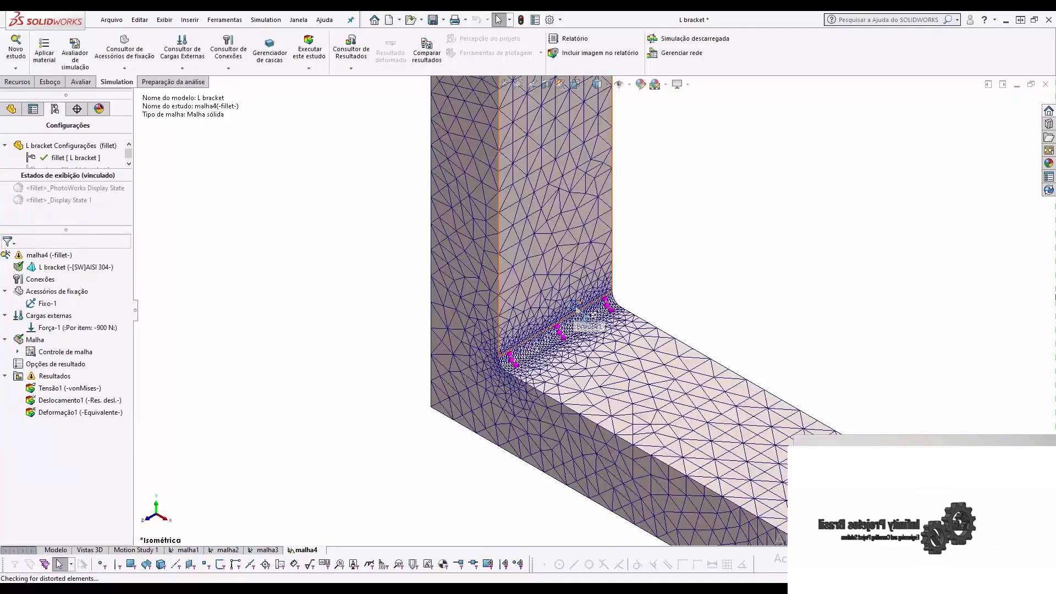
pyautogui.scroll(-1, 562, 321)
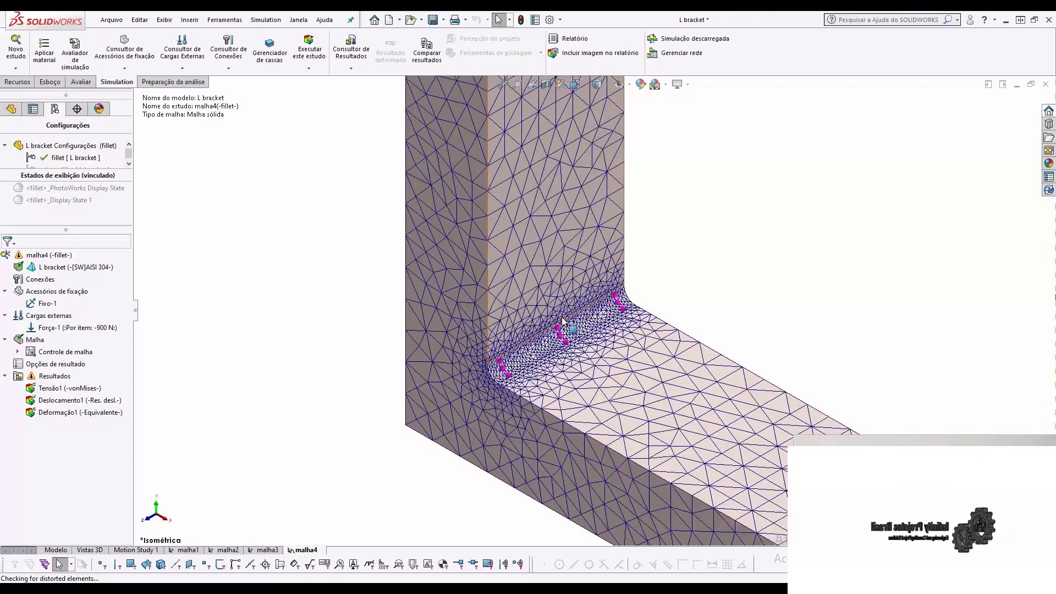
pyautogui.click(543, 333)
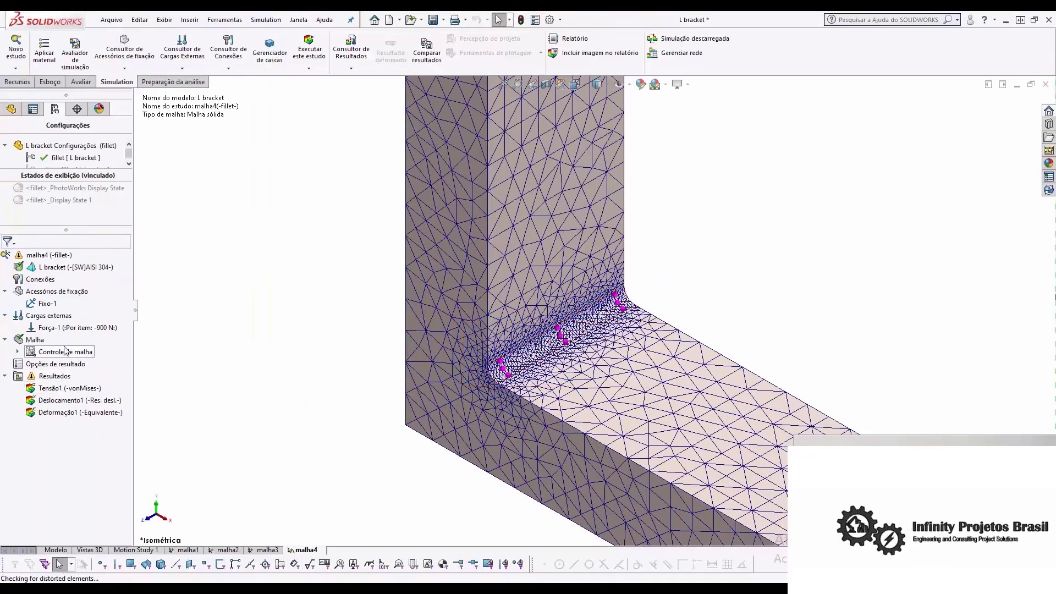
pyautogui.rightClick(57, 258)
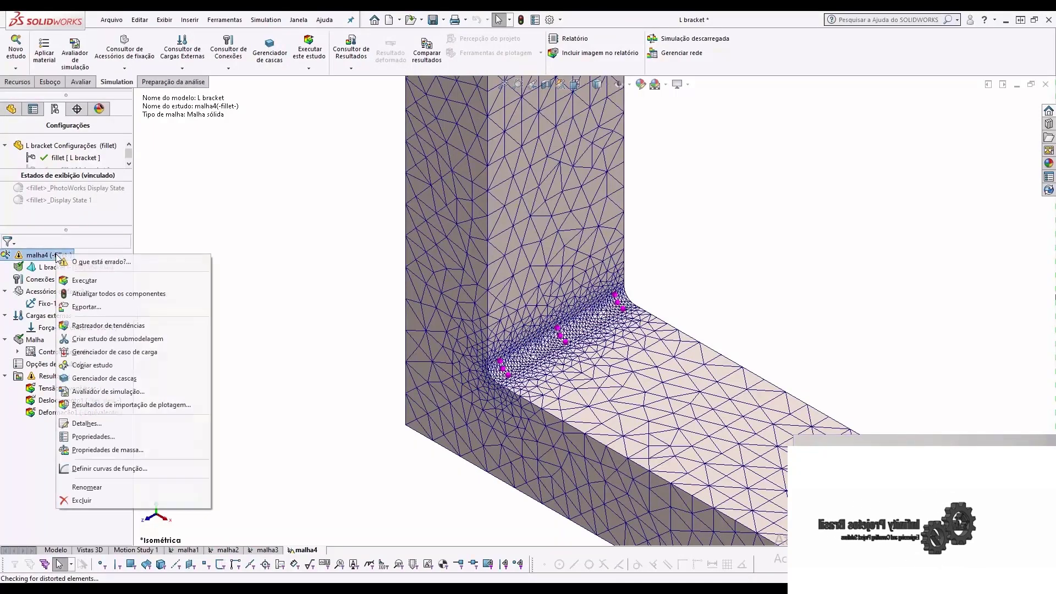
pyautogui.click(83, 276)
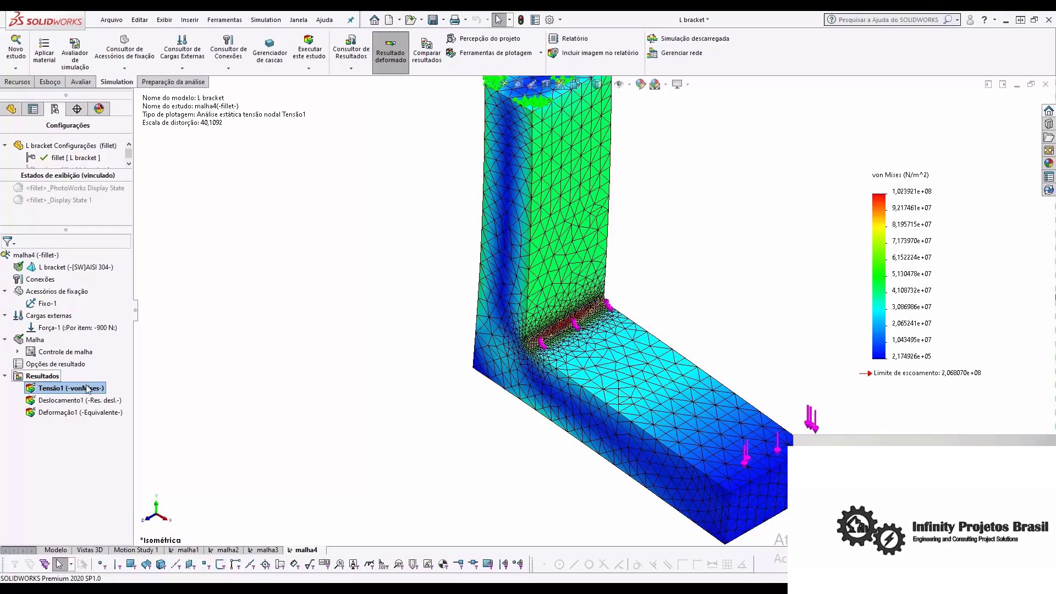
# Step: Set the boundary option of malha4's von Mises stress plot to Modelo and show the plot again
pyautogui.rightClick(58, 388)
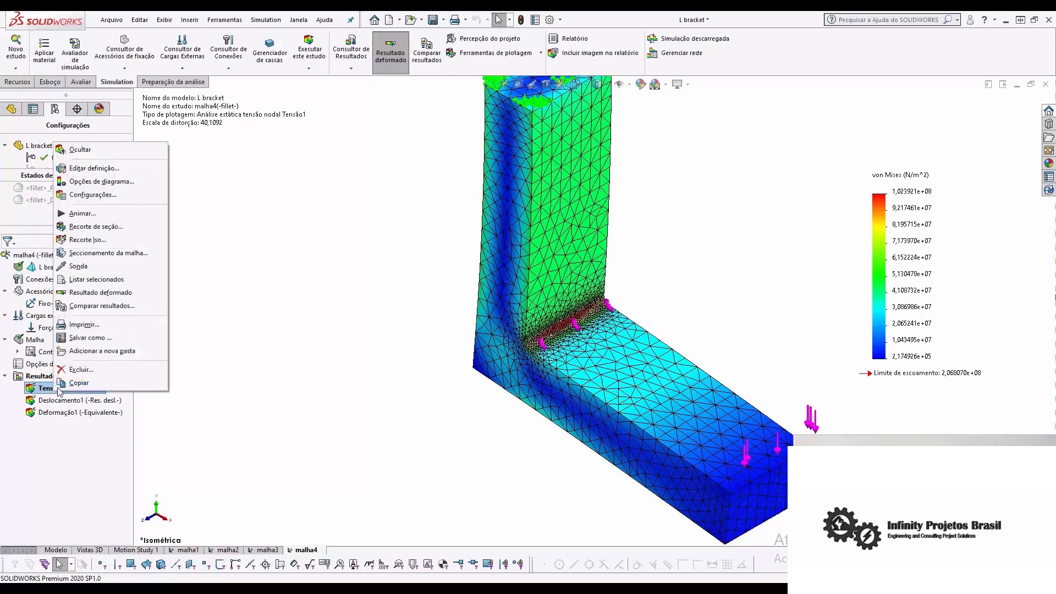
pyautogui.click(80, 149)
pyautogui.rightClick(88, 389)
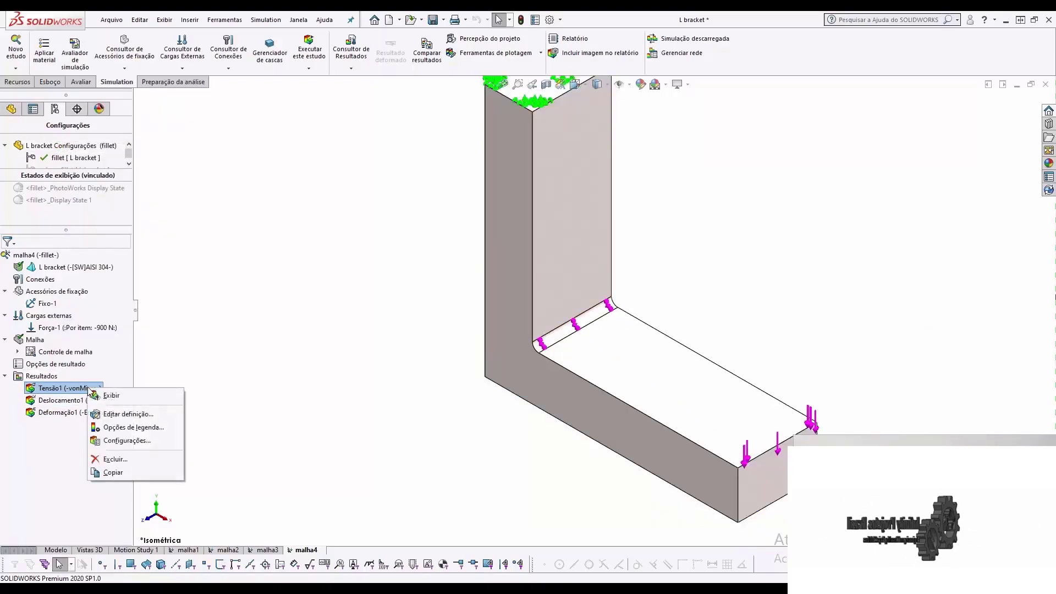
pyautogui.click(115, 417)
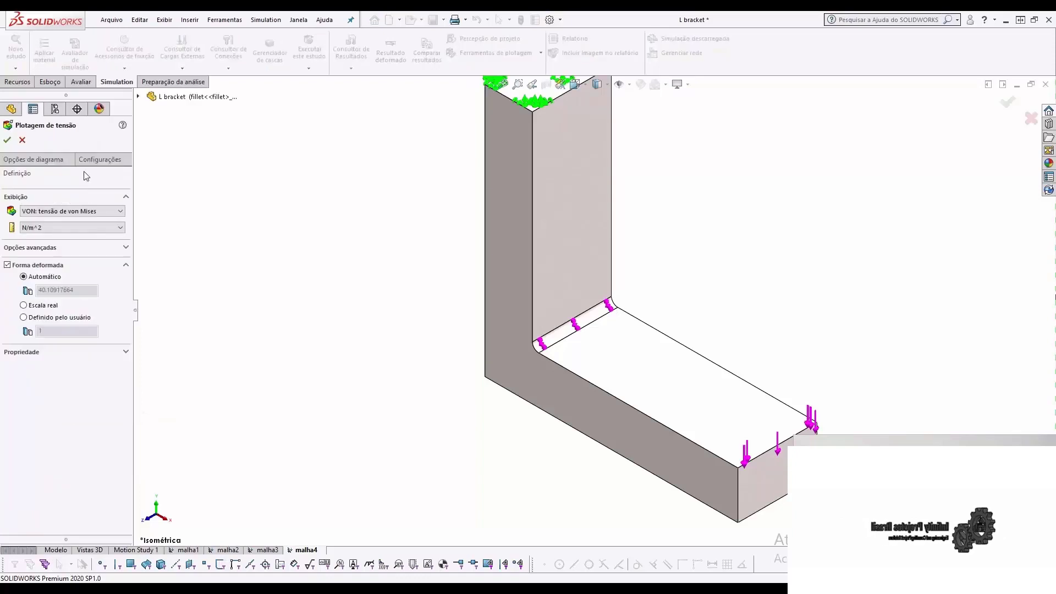
pyautogui.click(87, 173)
pyautogui.click(72, 243)
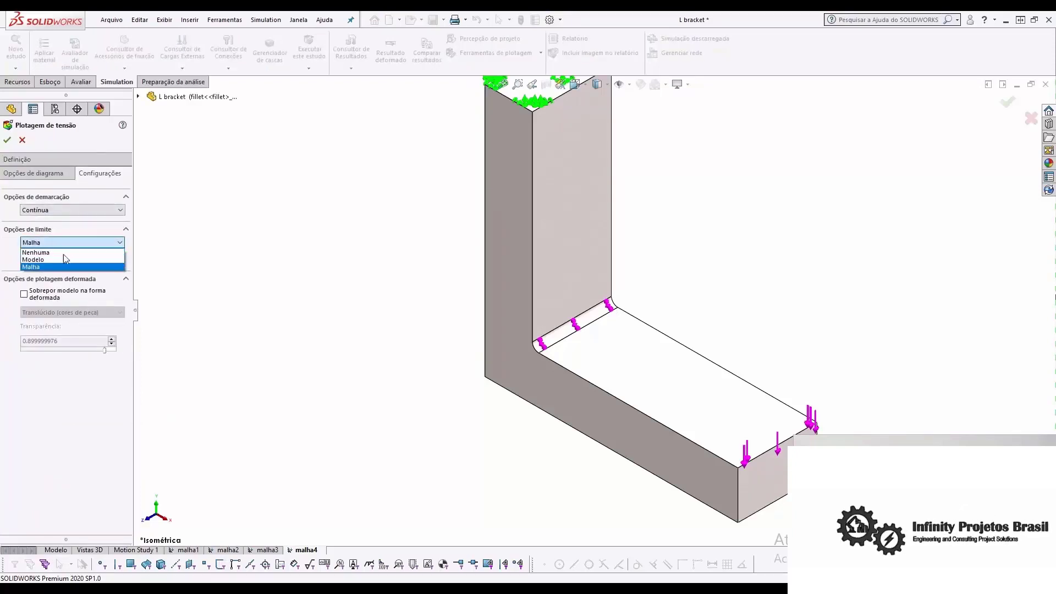
pyautogui.click(66, 257)
pyautogui.click(7, 141)
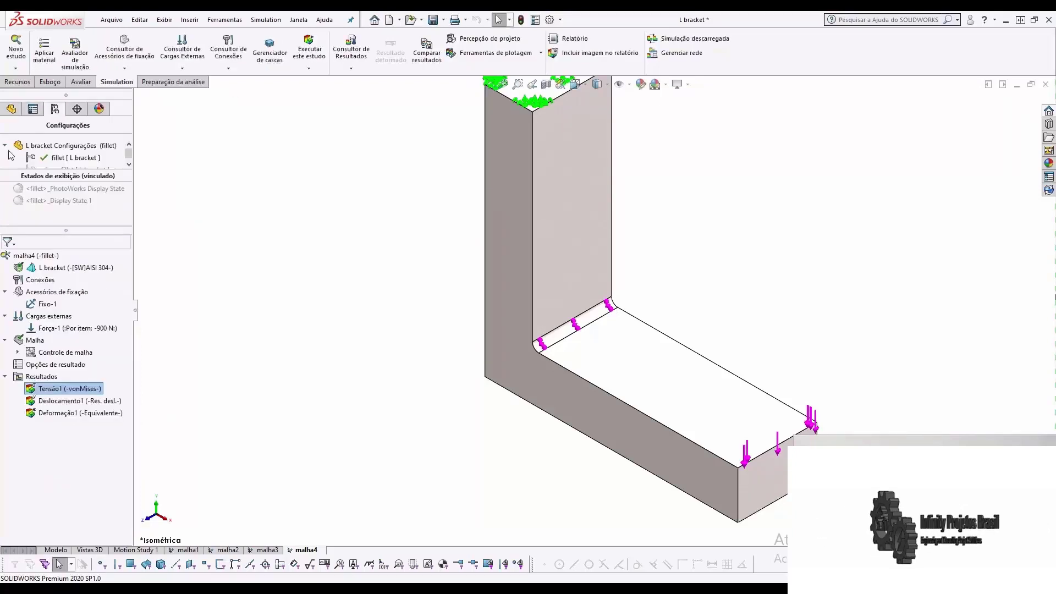
pyautogui.doubleClick(90, 388)
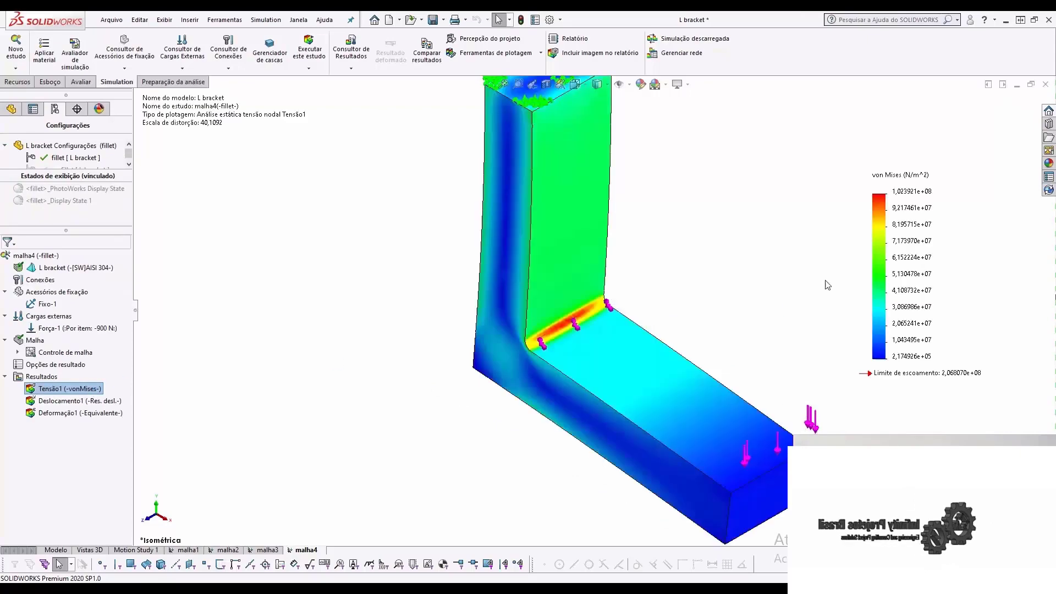
# Step: Hide all mesh control symbols and examine the von Mises stress along the fillet and in the plot legend
pyautogui.scroll(-1, 619, 325)
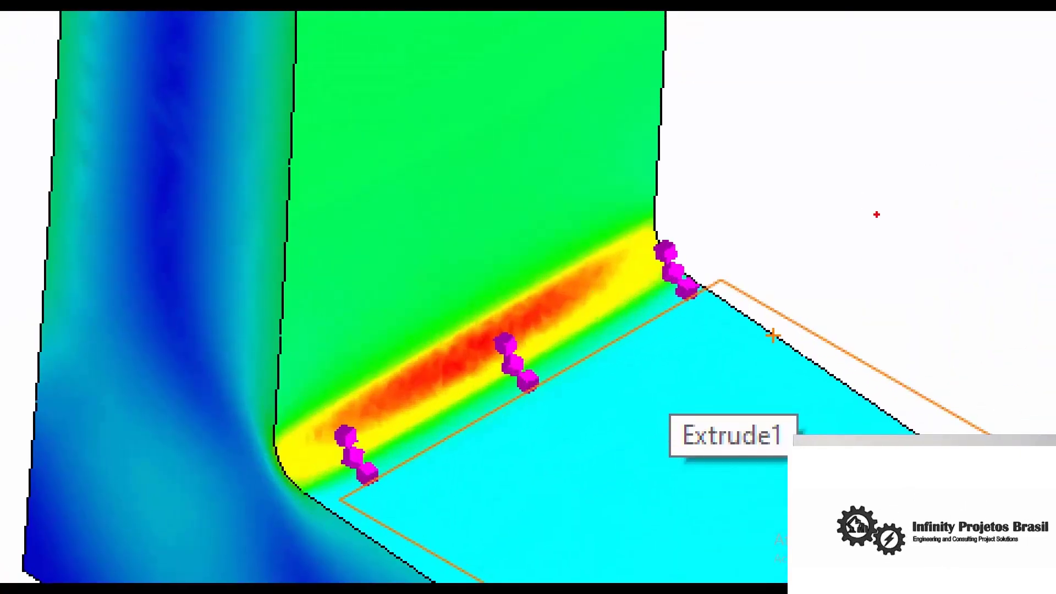
pyautogui.moveTo(618, 203)
pyautogui.mouseDown()
pyautogui.moveTo(226, 420)
pyautogui.moveTo(560, 497)
pyautogui.moveTo(713, 187)
pyautogui.moveTo(567, 196)
pyautogui.mouseUp()
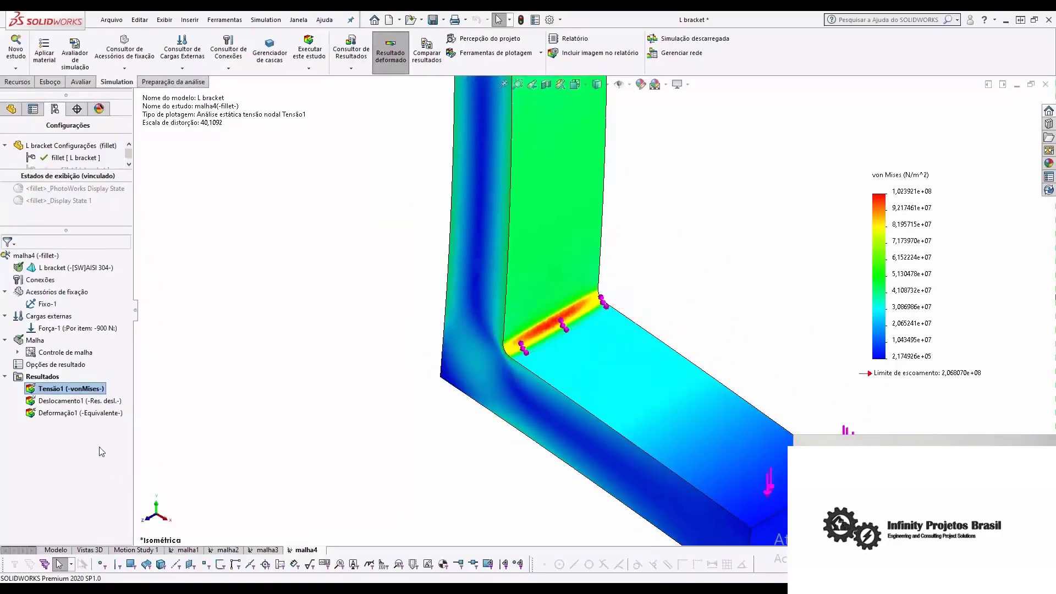
pyautogui.rightClick(34, 340)
pyautogui.click(91, 515)
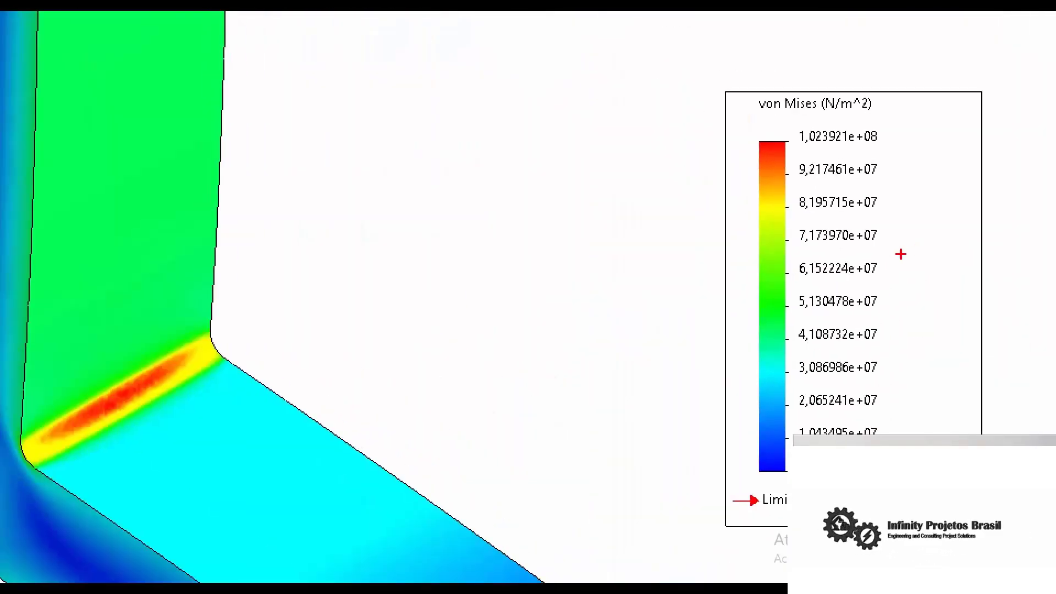
pyautogui.moveTo(784, 121); pyautogui.dragTo(892, 152)
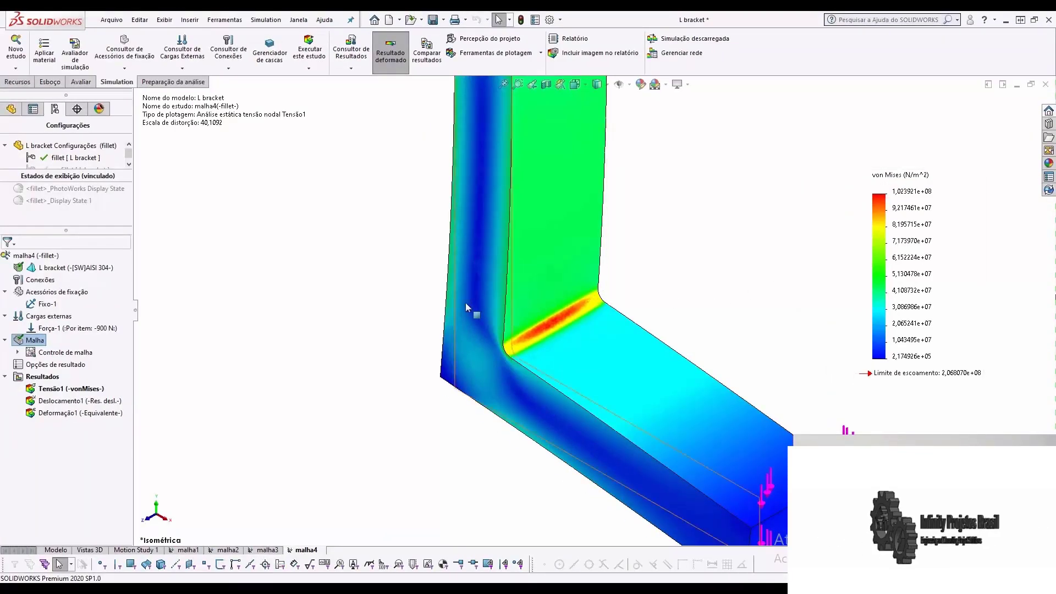
pyautogui.press('f')
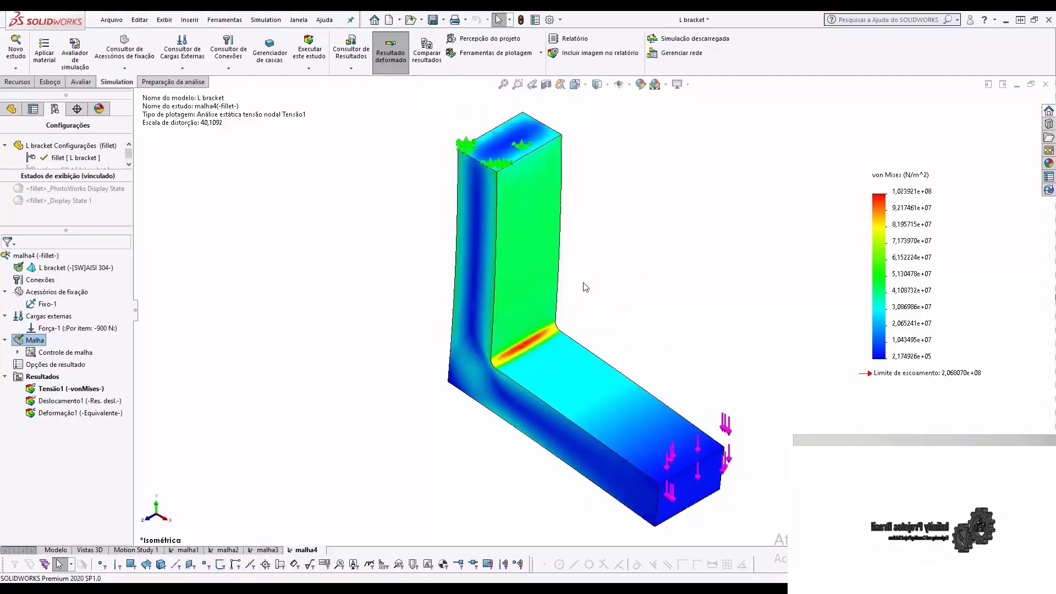
# Step: Compare the von Mises stress plots of malha1, malha2, malha3 and malha4 side by side across all configurations
pyautogui.click(429, 66)
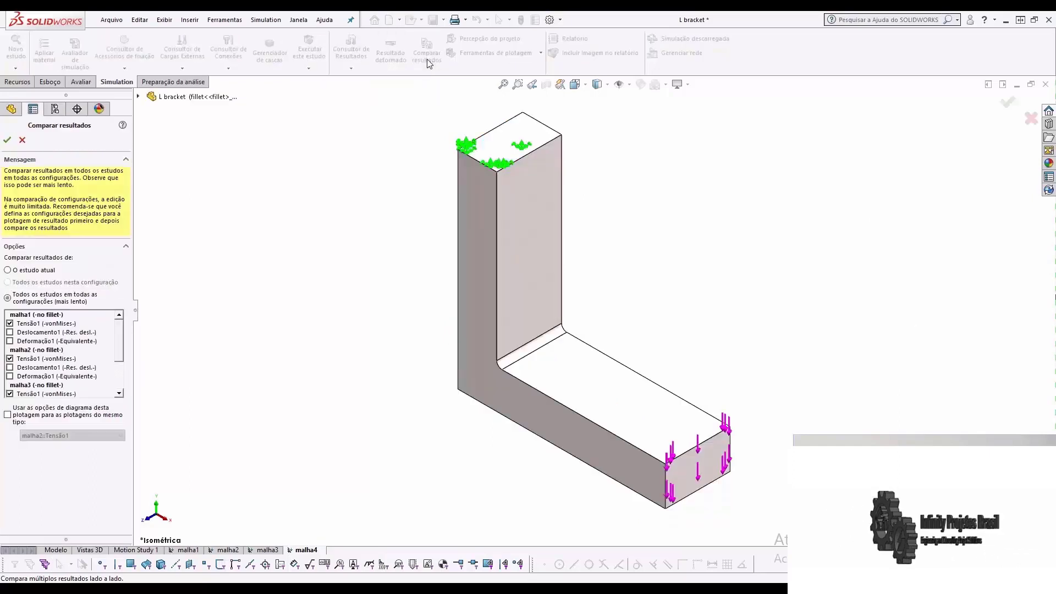
pyautogui.click(75, 301)
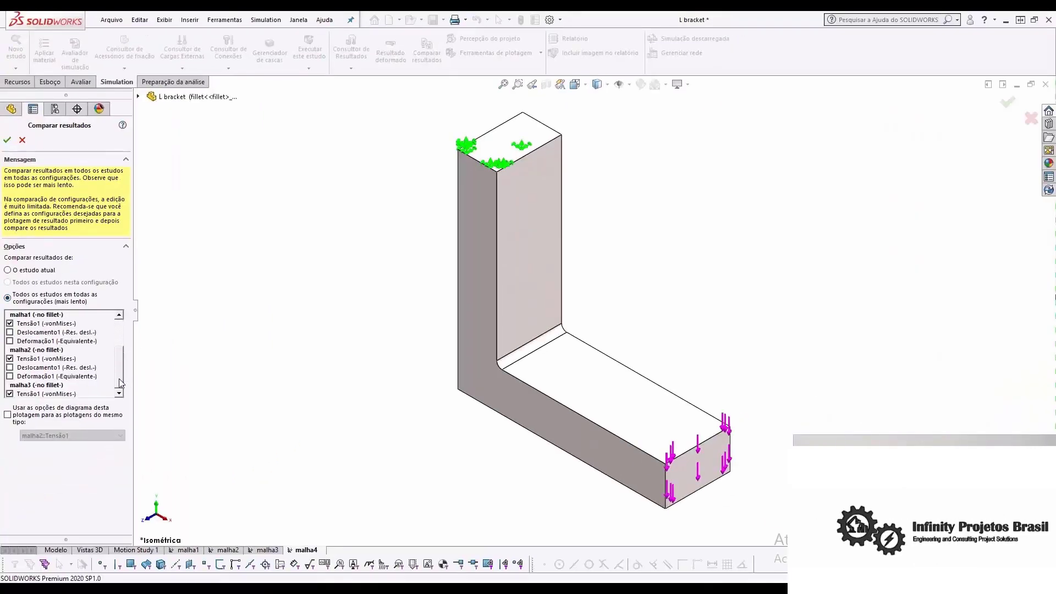
pyautogui.click(119, 377)
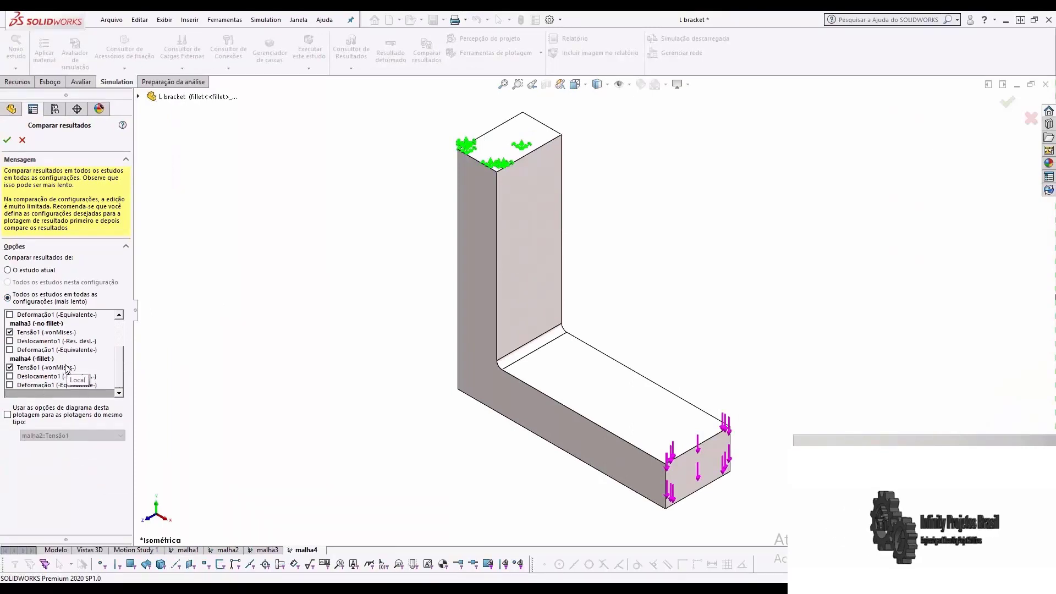
pyautogui.moveTo(122, 359); pyautogui.dragTo(118, 327)
pyautogui.click(7, 139)
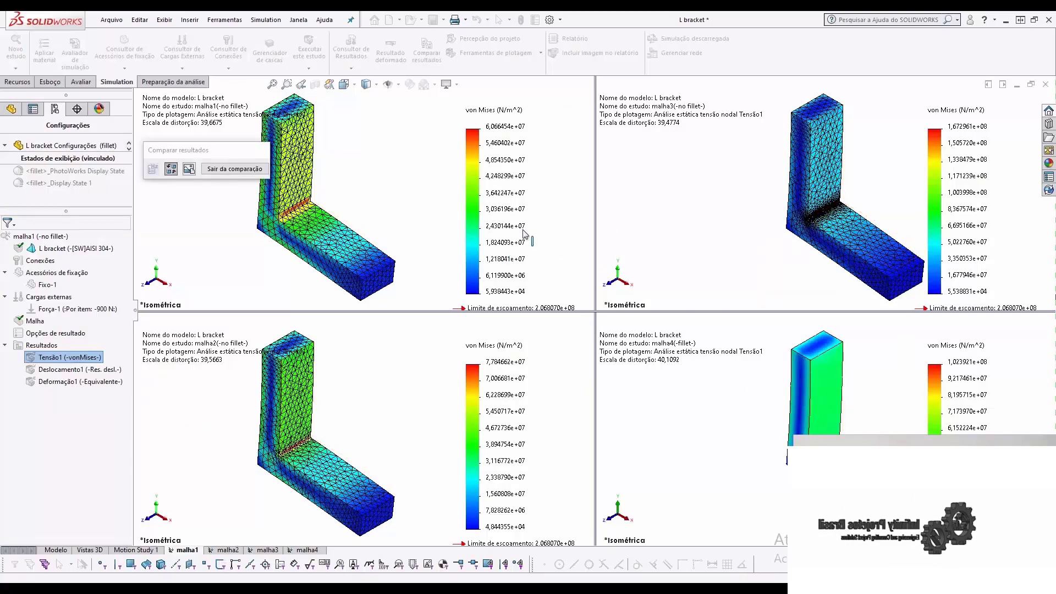
# Step: Examine the inner-corner stresses up close in the four compared plots, and exit the comparison to view malha4's whole bracket
pyautogui.scroll(-8, 798, 202)
pyautogui.scroll(-4, 798, 202)
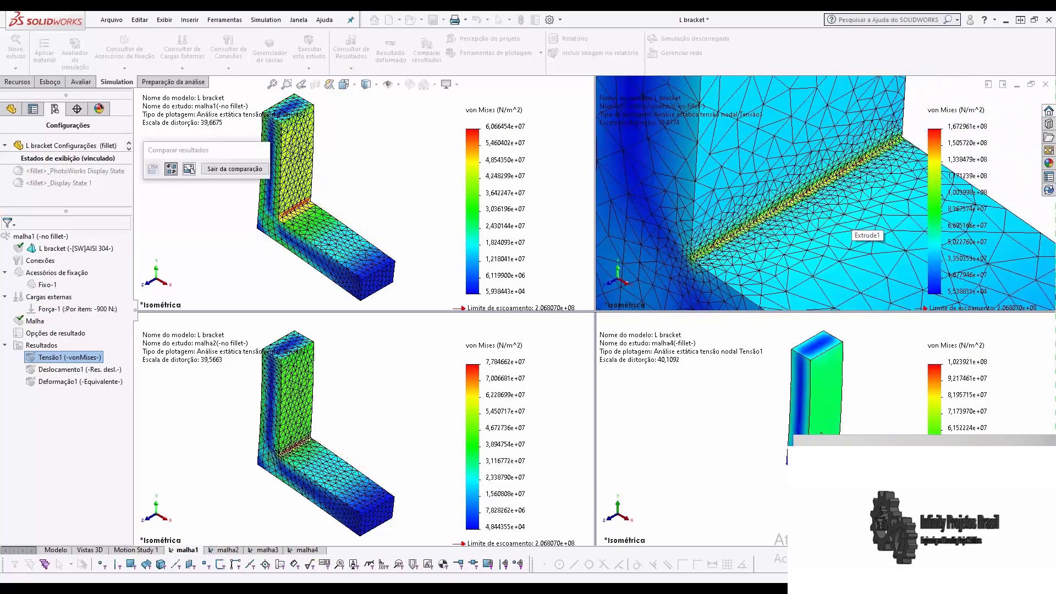
pyautogui.scroll(-1, 840, 457)
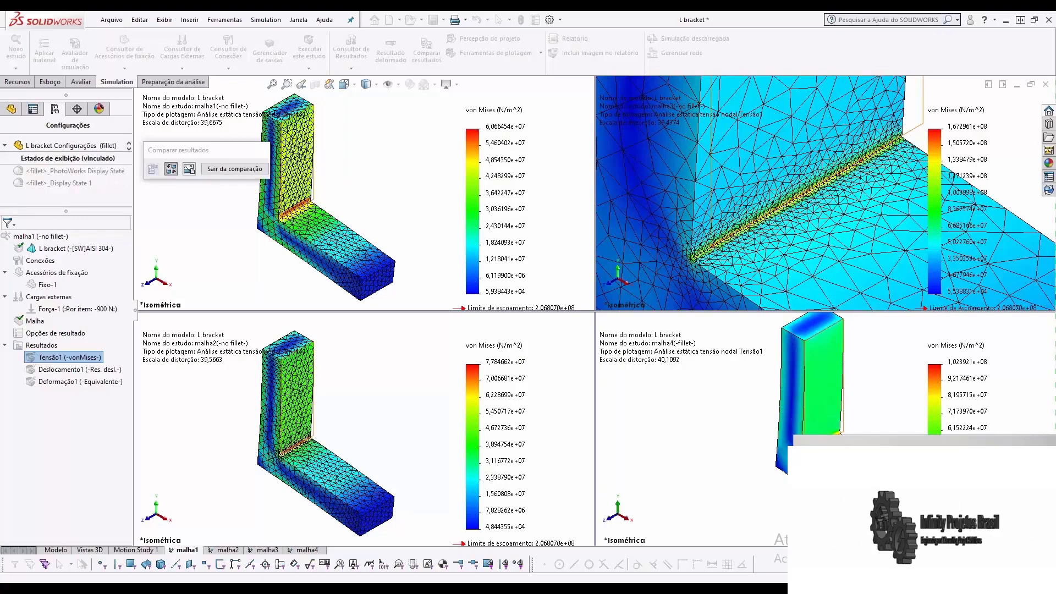
pyautogui.scroll(-1, 842, 431)
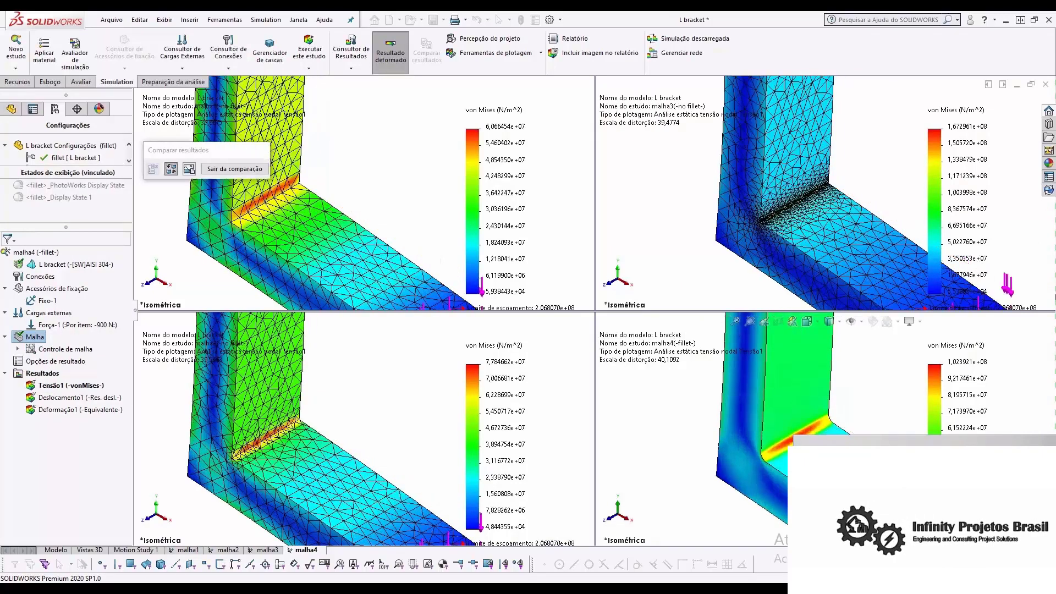
pyautogui.scroll(-2, 805, 434)
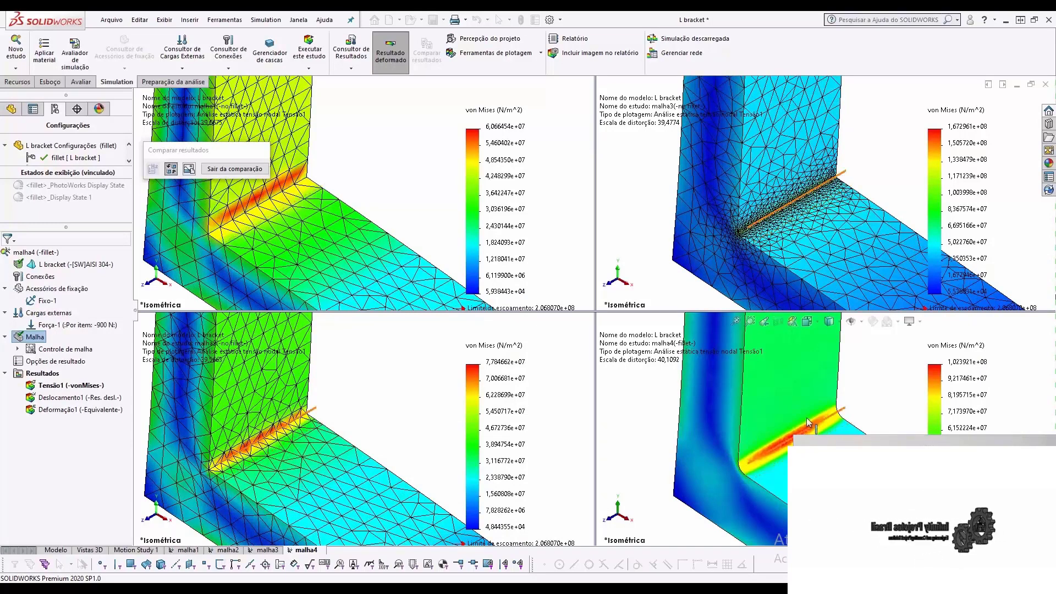
pyautogui.click(262, 170)
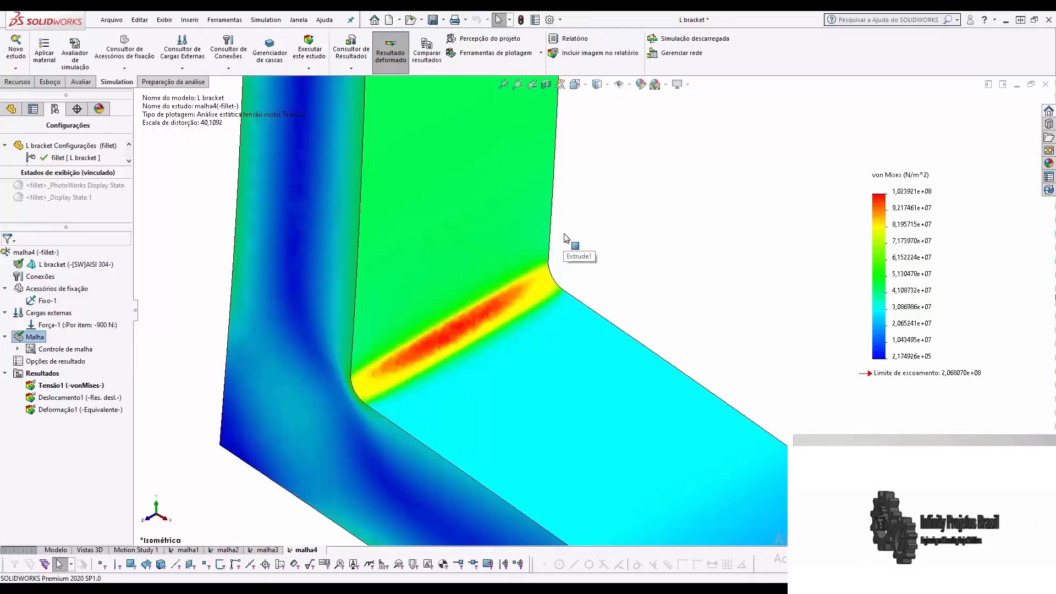
pyautogui.press('f')
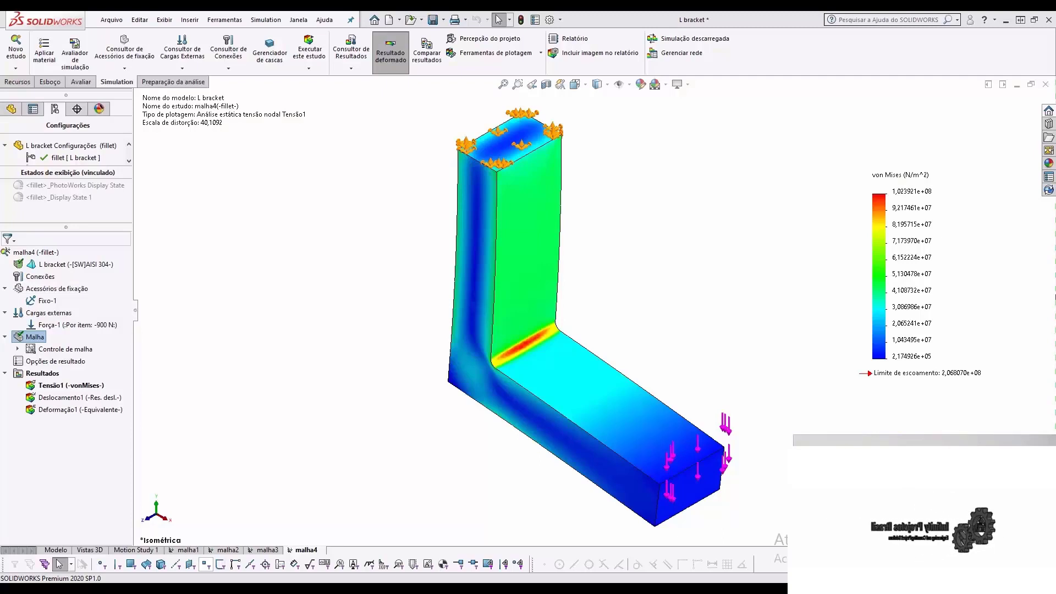
# Step: List the resultant reaction force in SI units on malha4's fixed top face, read its components, and close without keeping it
pyautogui.rightClick(42, 373)
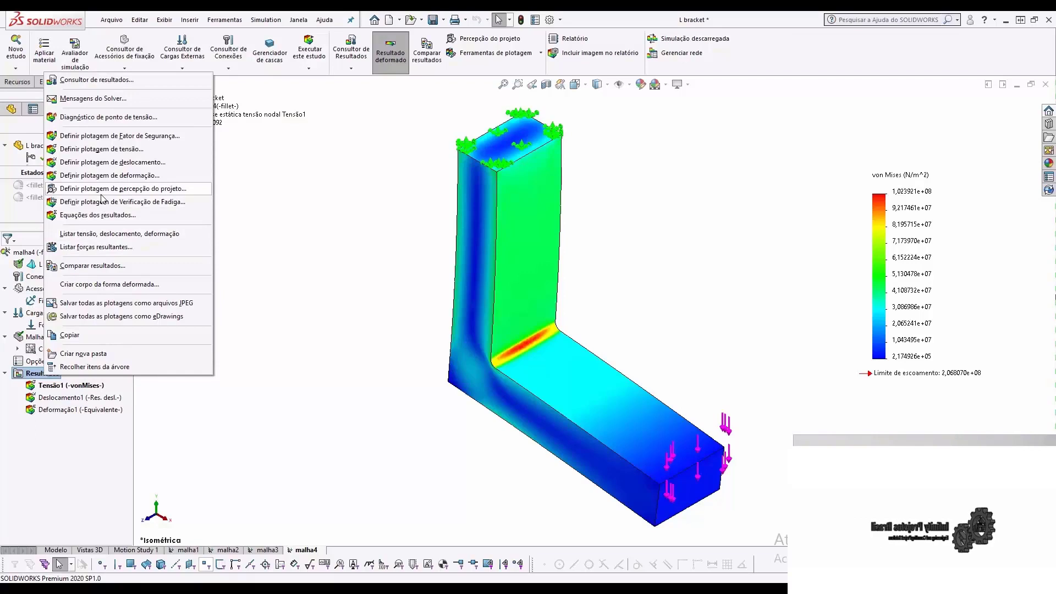
pyautogui.click(114, 247)
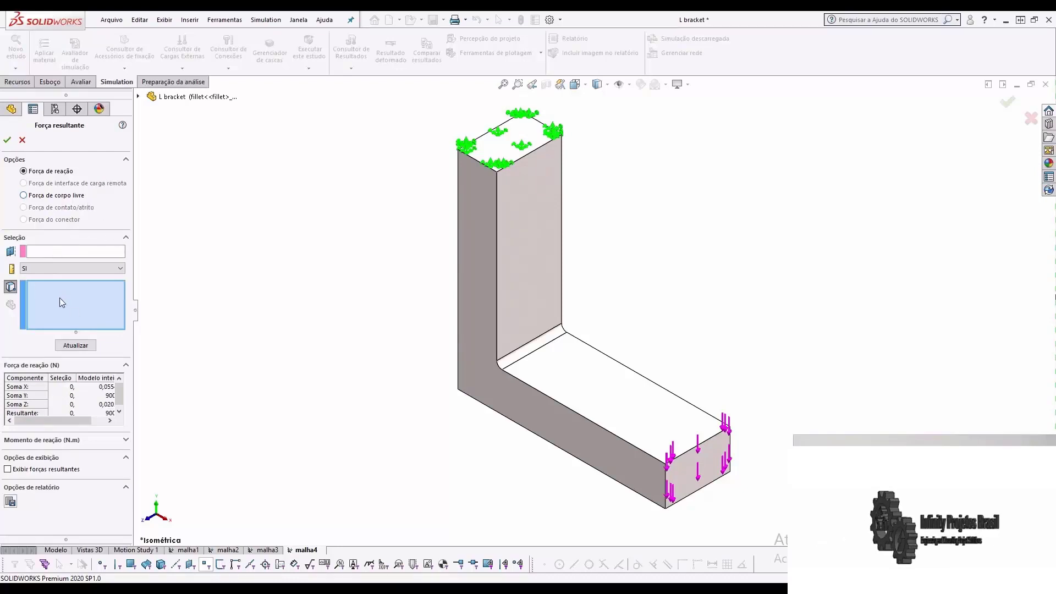
pyautogui.click(497, 150)
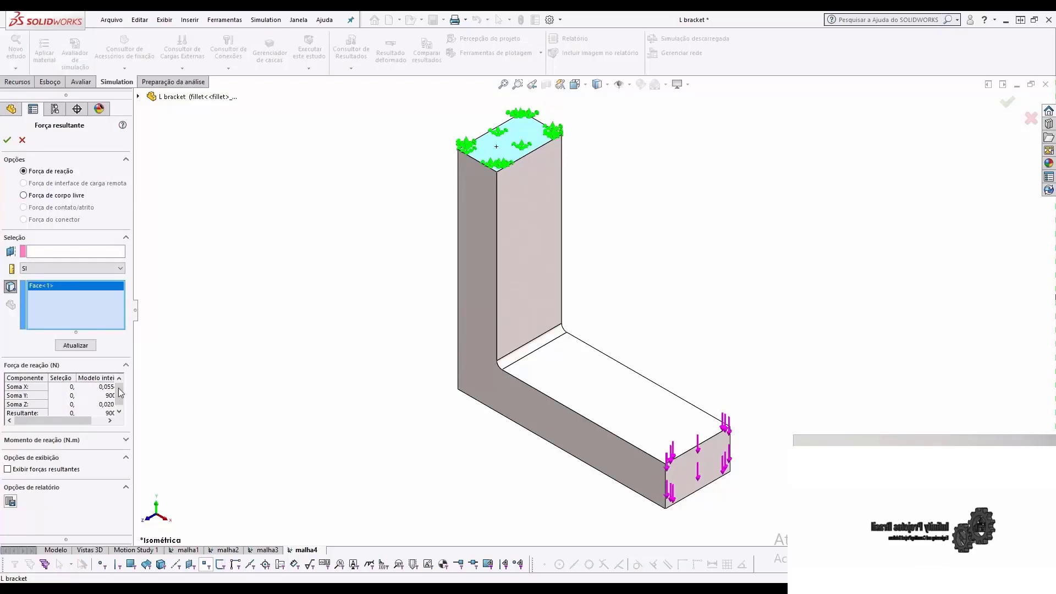
pyautogui.click(75, 345)
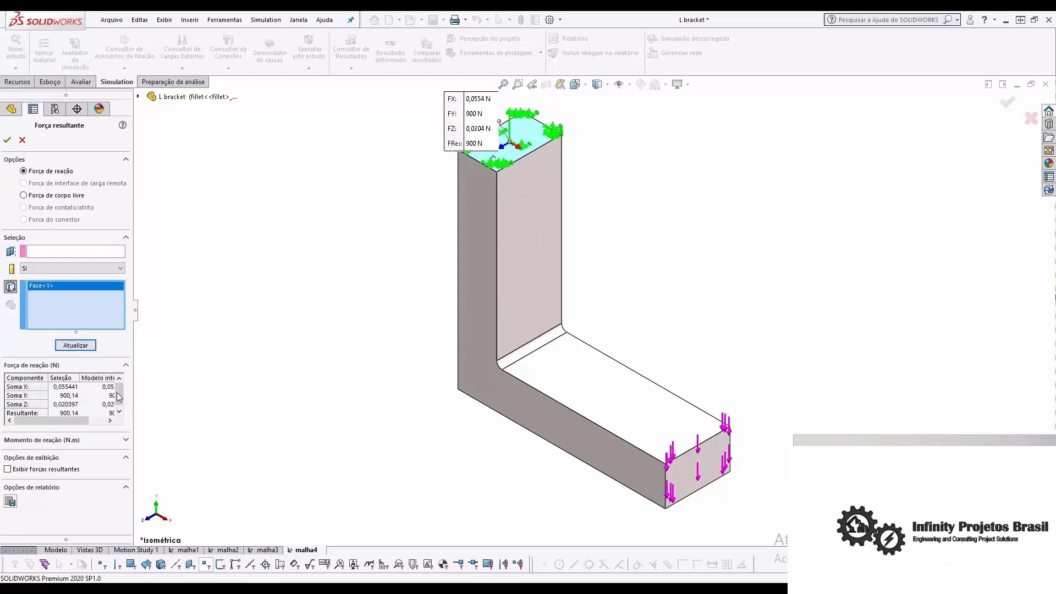
pyautogui.click(119, 411)
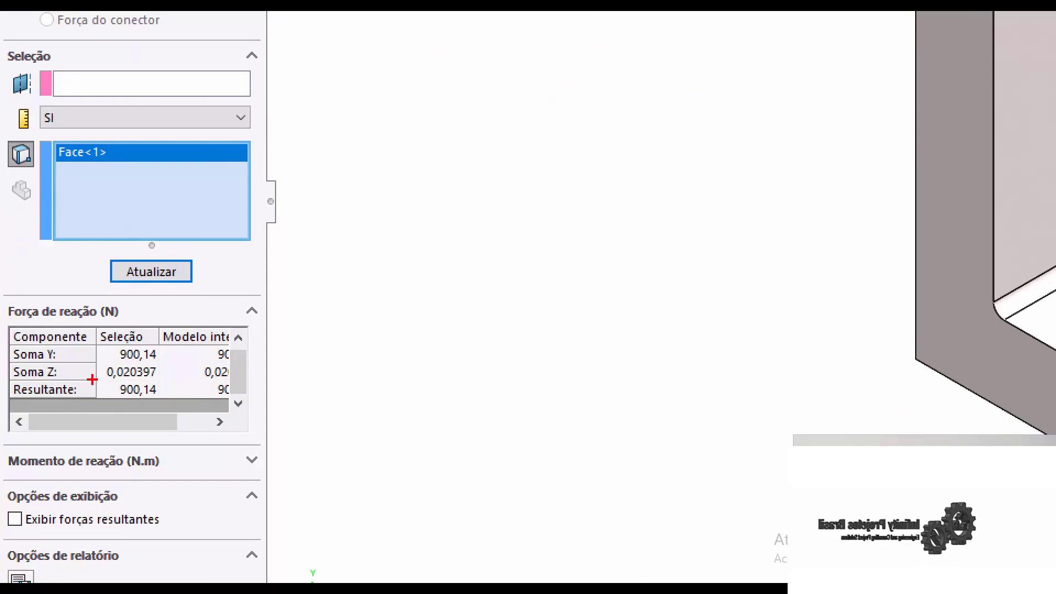
pyautogui.keyDown('ctrl'); pyautogui.keyDown('shift'); pyautogui.moveTo(92, 379); pyautogui.dragTo(165, 401); pyautogui.keyUp('shift'); pyautogui.keyUp('ctrl')
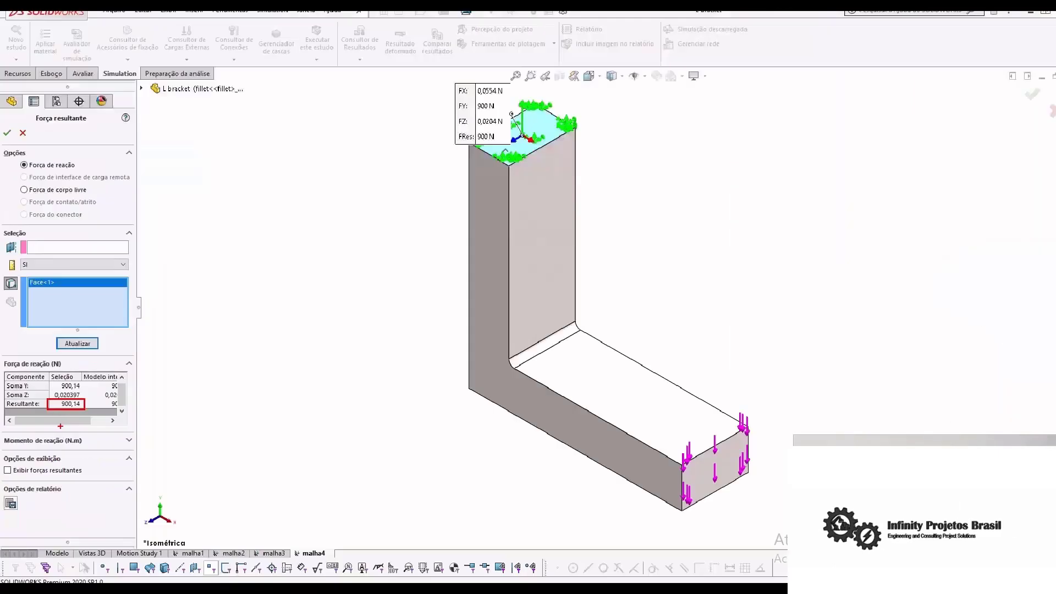
pyautogui.moveTo(61, 421); pyautogui.dragTo(88, 423)
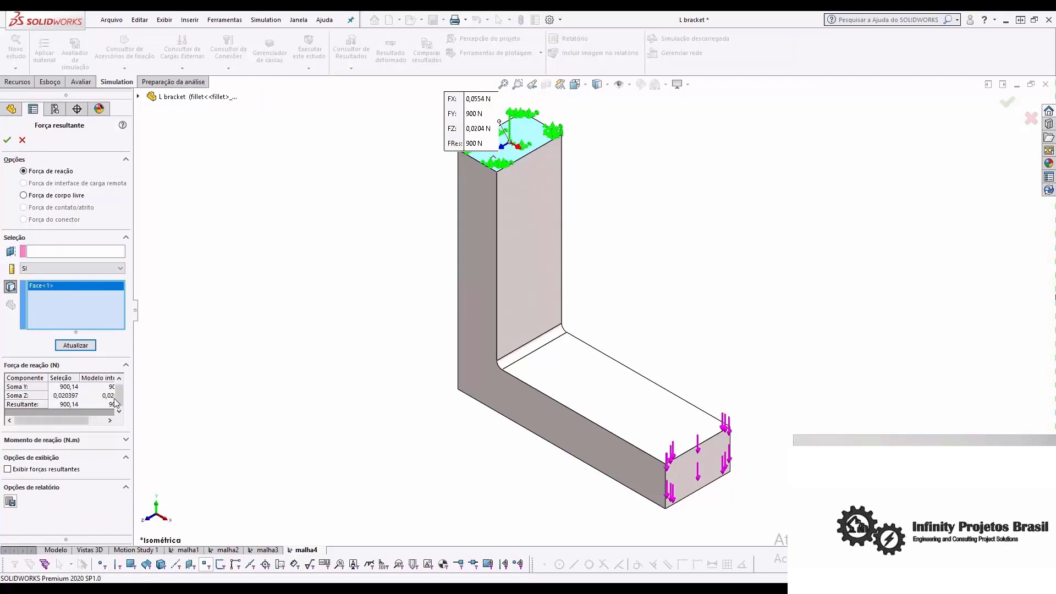
pyautogui.click(22, 140)
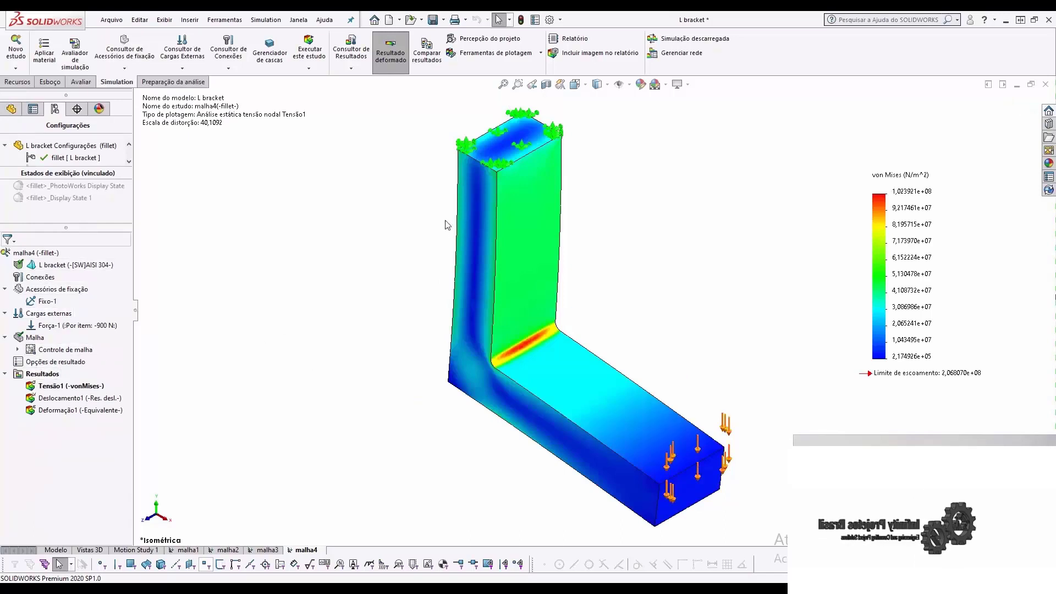
# Step: List the reaction force on the fixed top face again with Exibir forças resultantes enabled, and inspect its direction before accepting
pyautogui.rightClick(53, 375)
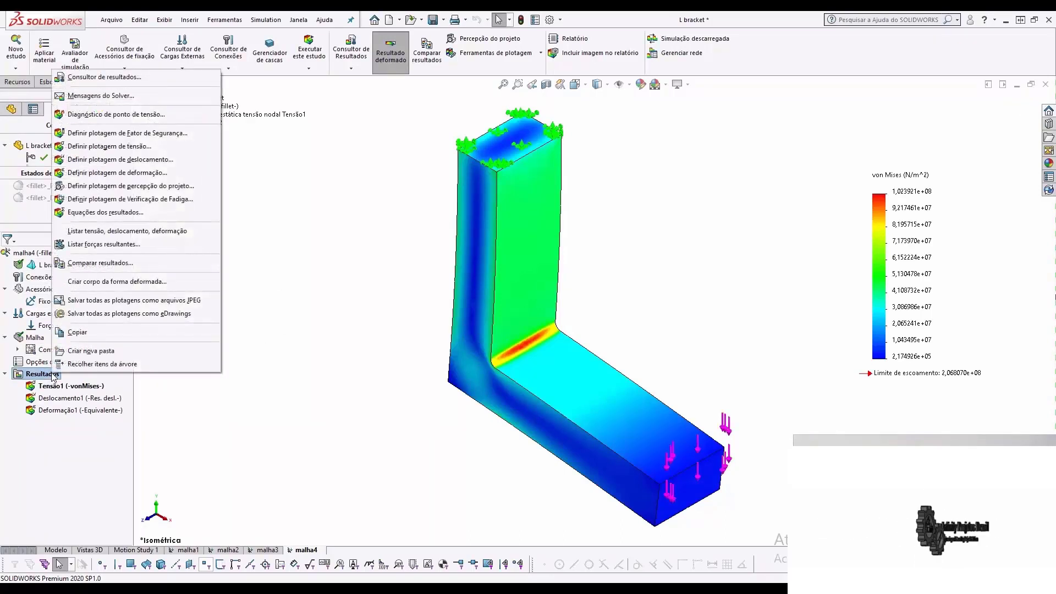
pyautogui.click(119, 244)
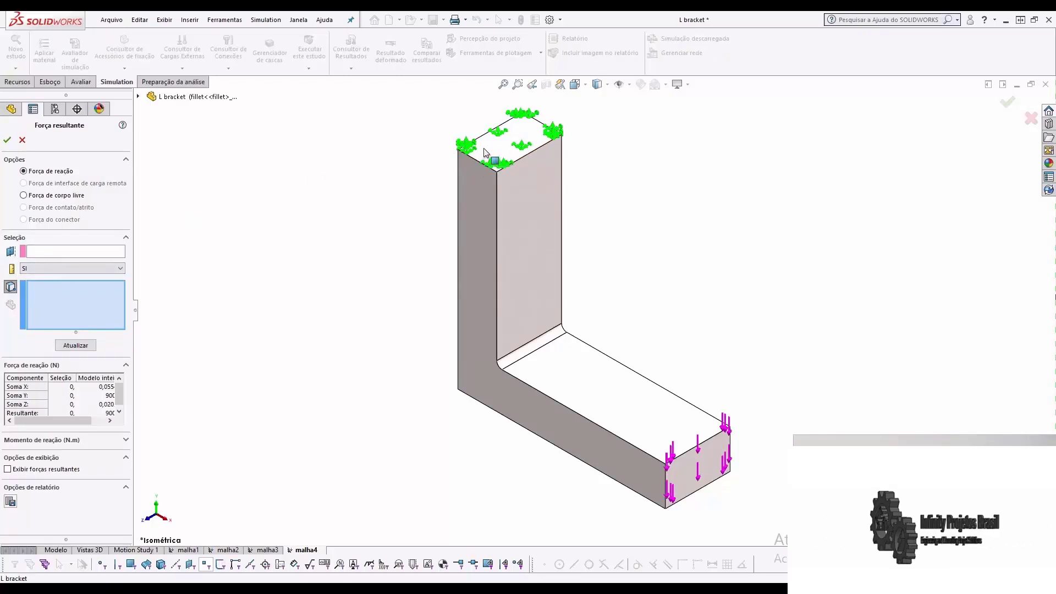
pyautogui.click(496, 162)
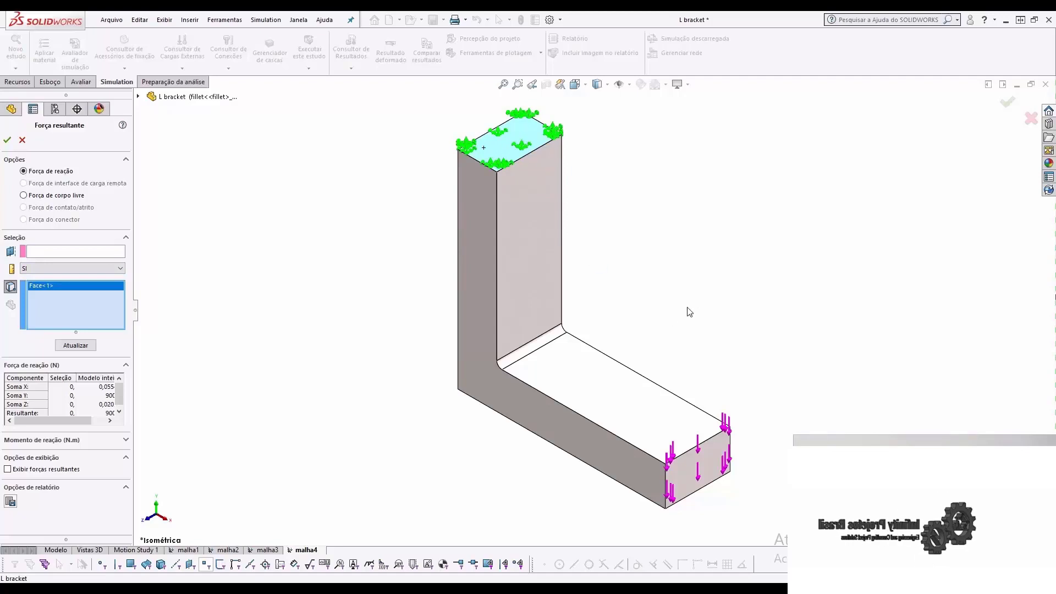
pyautogui.click(68, 346)
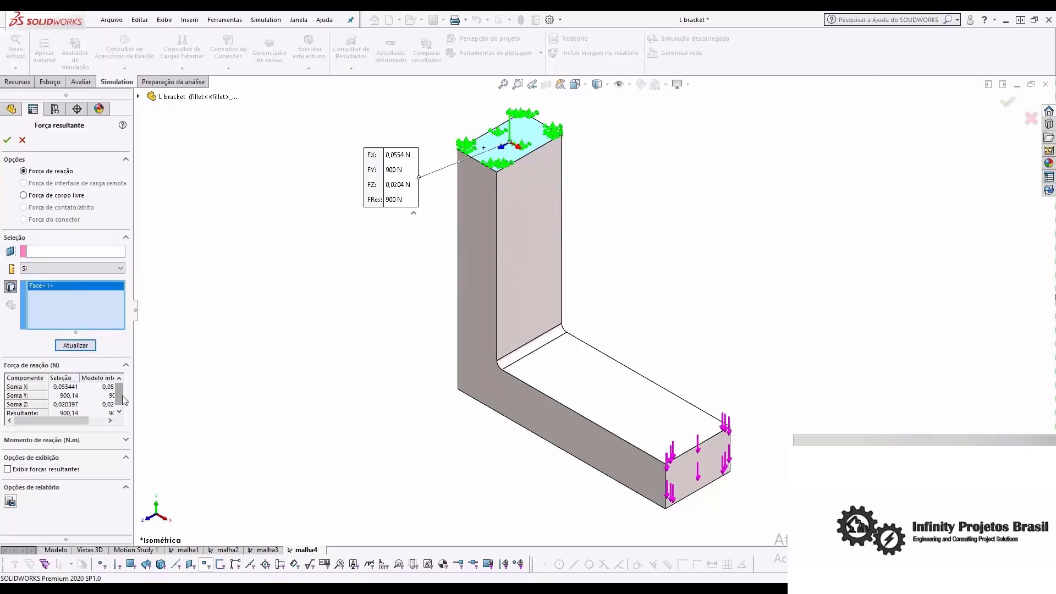
pyautogui.scroll(-1, 73, 412)
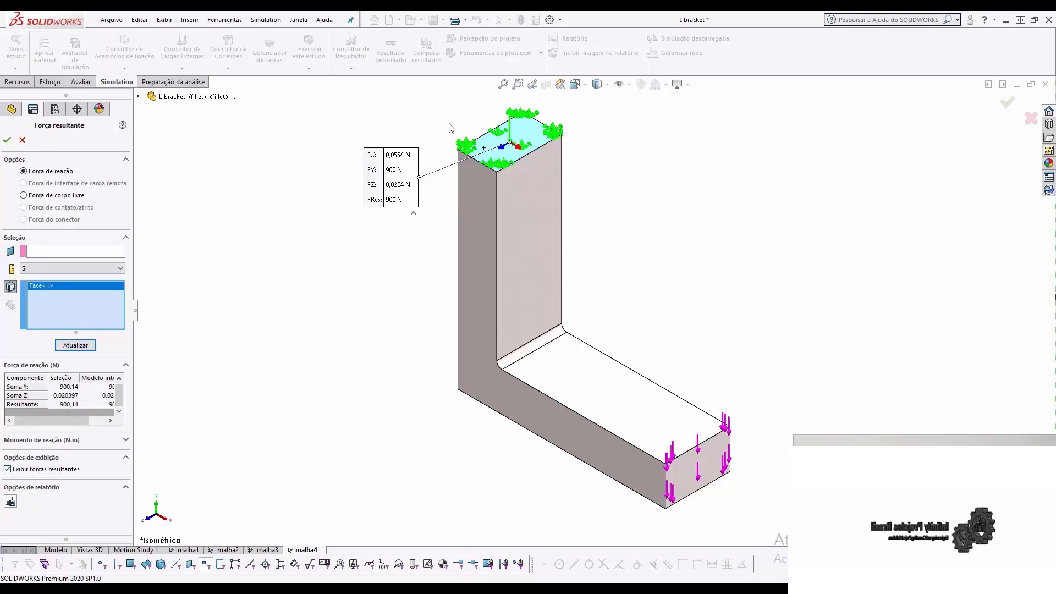
pyautogui.scroll(-5, 444, 147)
pyautogui.moveTo(587, 240); pyautogui.dragTo(586, 182, button='middle')
pyautogui.moveTo(586, 239); pyautogui.dragTo(577, 216, button='middle')
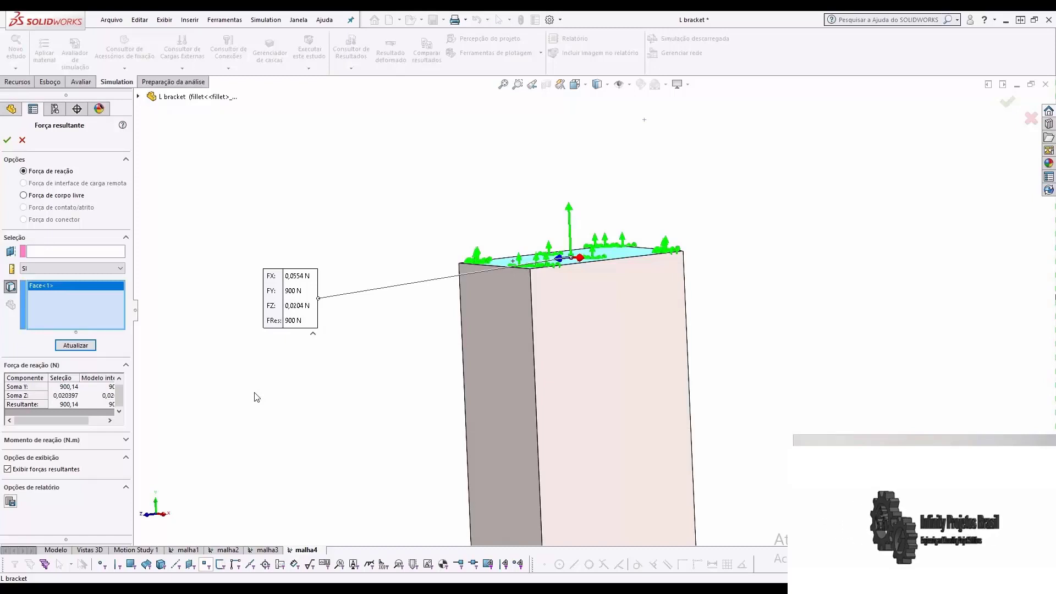
pyautogui.click(7, 140)
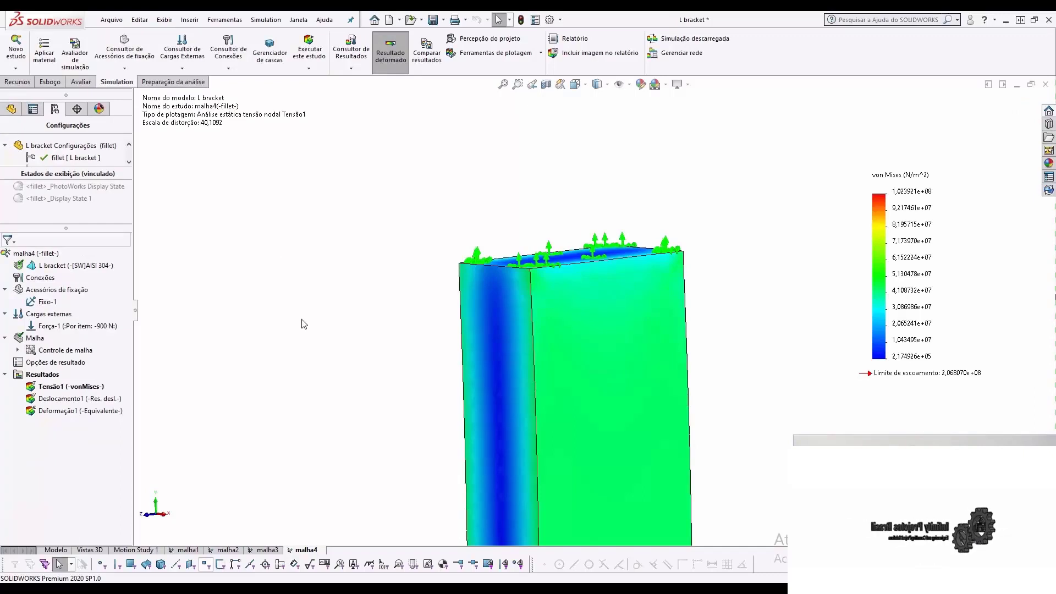
# Step: Copy the malha4 study to a new static study named malha5, using the fillet configuration
pyautogui.press('f')
pyautogui.hotkey('ctrl', '2')
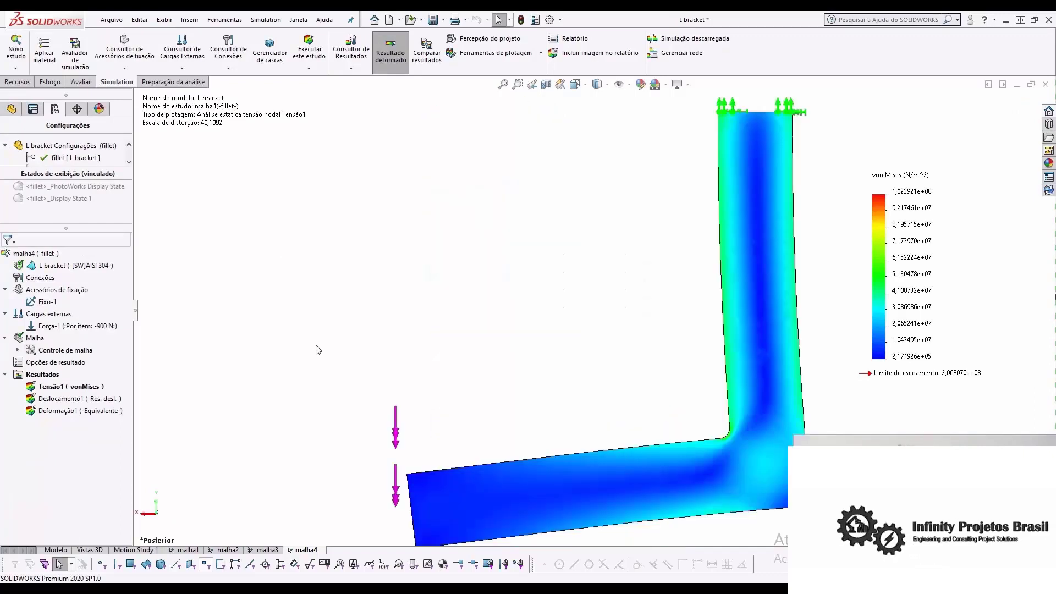
pyautogui.hotkey('ctrl', '7')
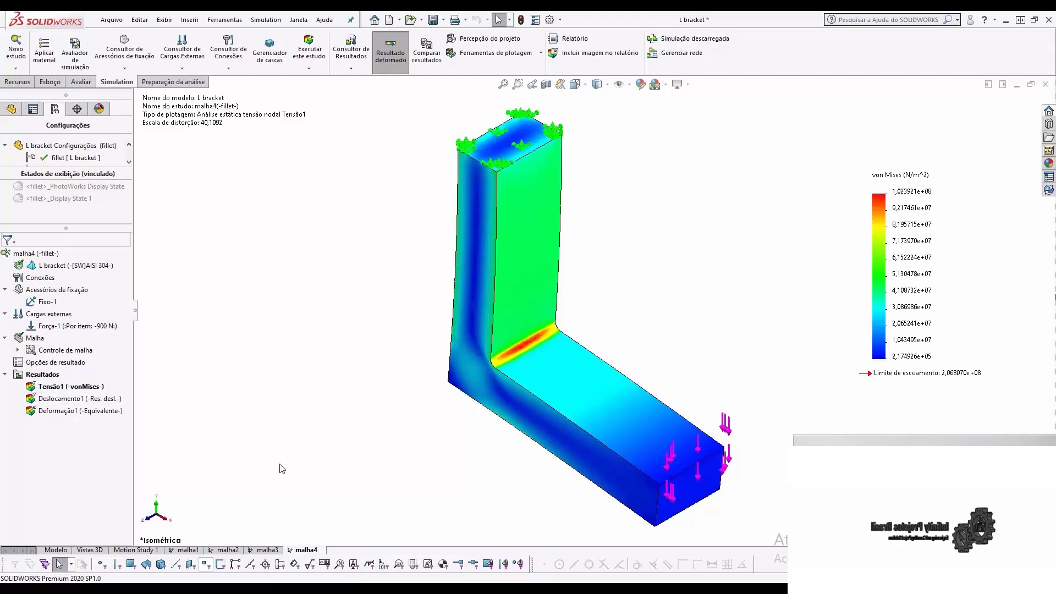
pyautogui.rightClick(306, 550)
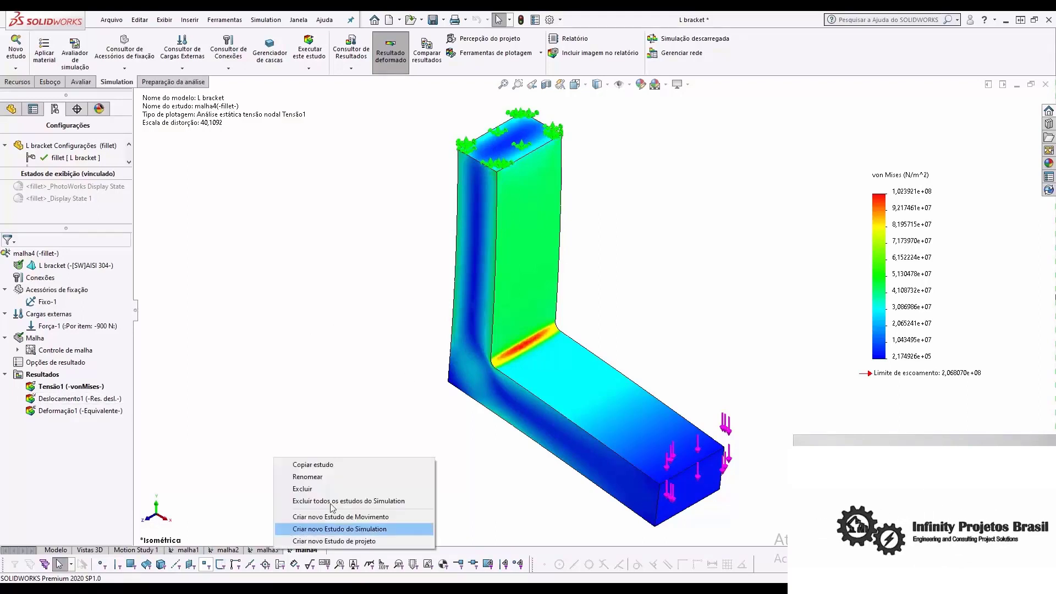
pyautogui.click(339, 465)
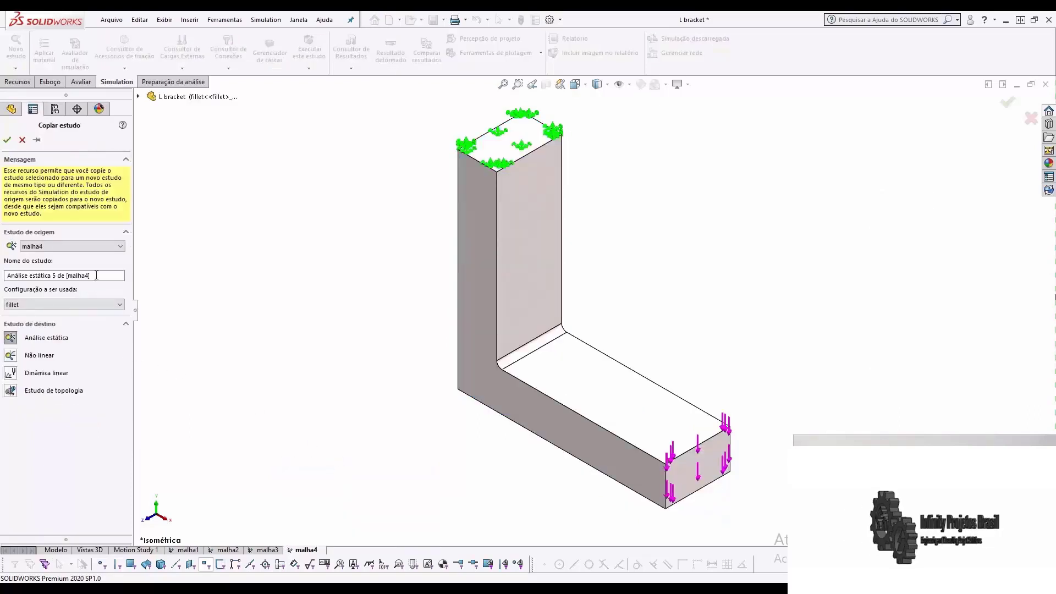
pyautogui.write('mah')
pyautogui.press('BackSpace')
pyautogui.write('lha5')
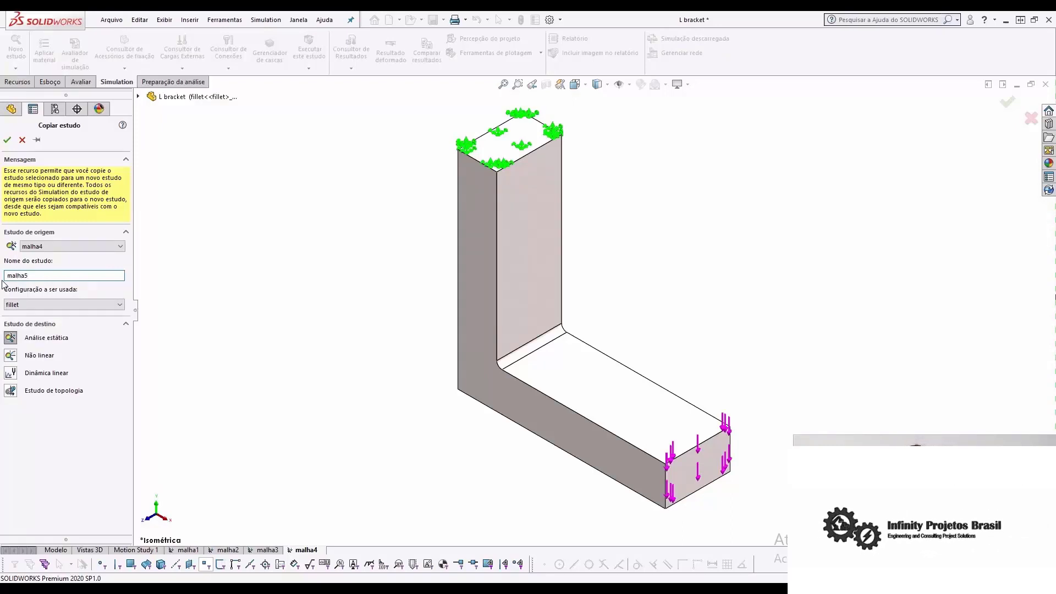
pyautogui.click(9, 140)
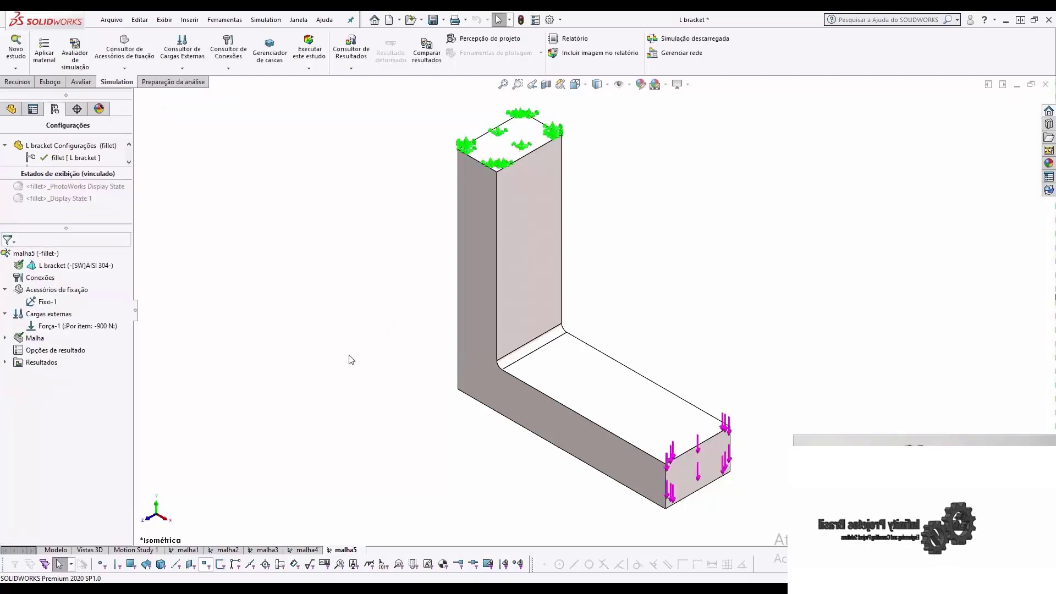
# Step: Redefine malha5's fixed geometry Fixo-1, replacing the top face with the four edges around that face
pyautogui.rightClick(49, 304)
pyautogui.click(69, 305)
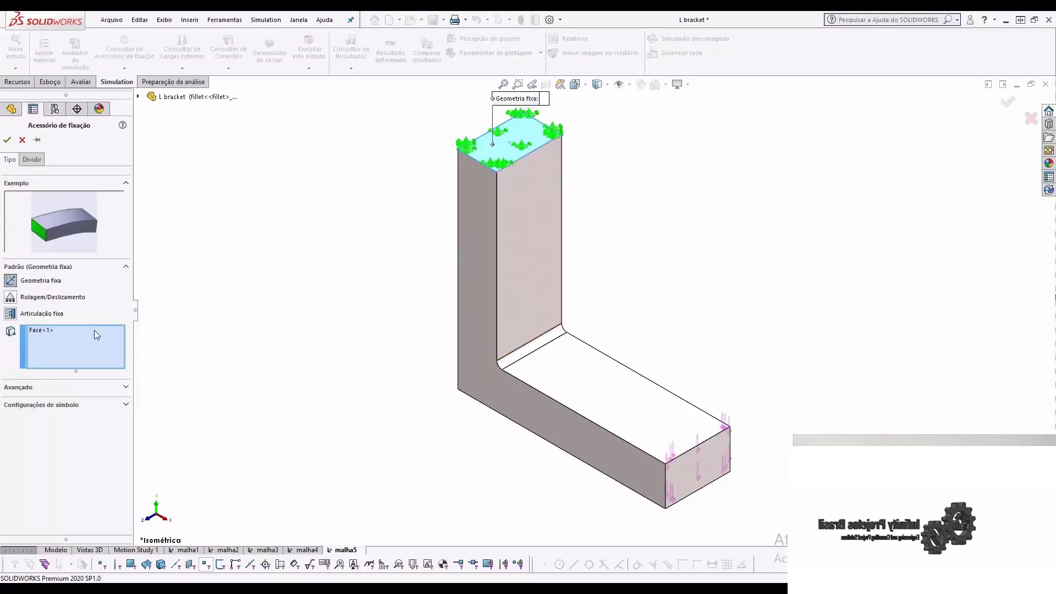
pyautogui.click(90, 331)
pyautogui.rightClick(89, 338)
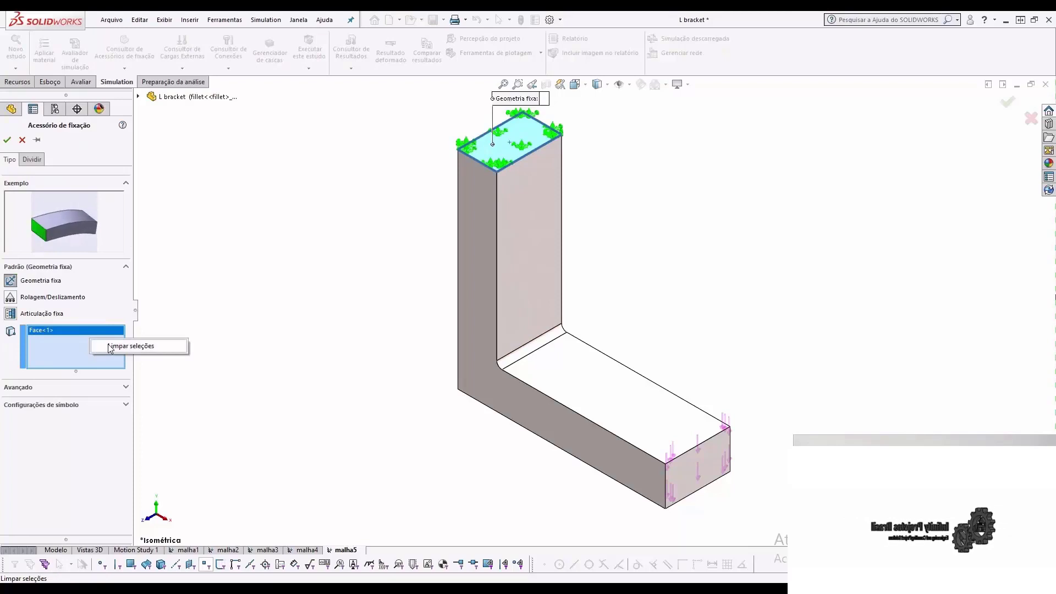
pyautogui.click(112, 346)
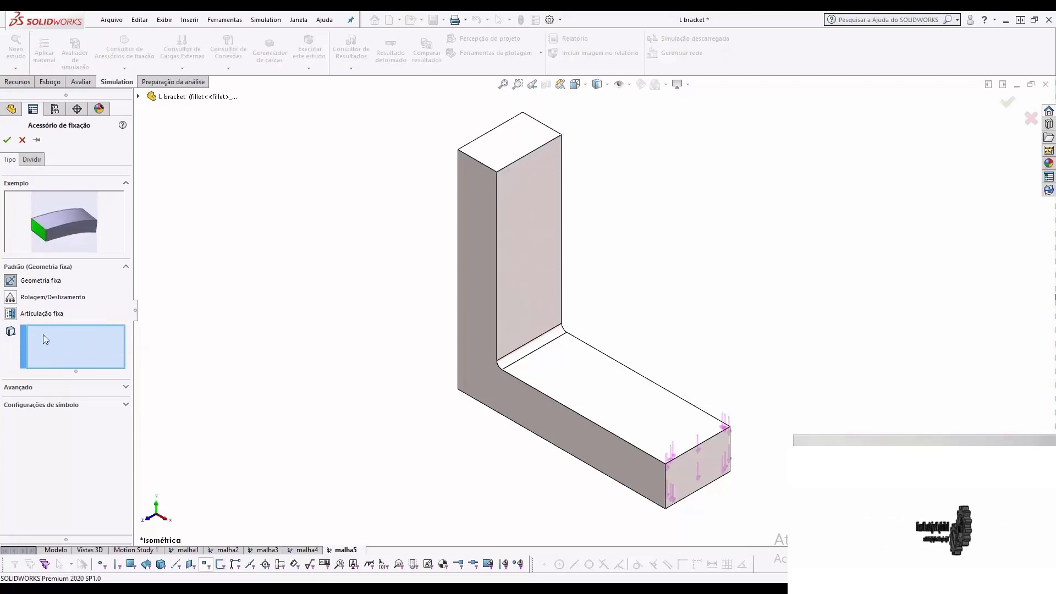
pyautogui.click(531, 159)
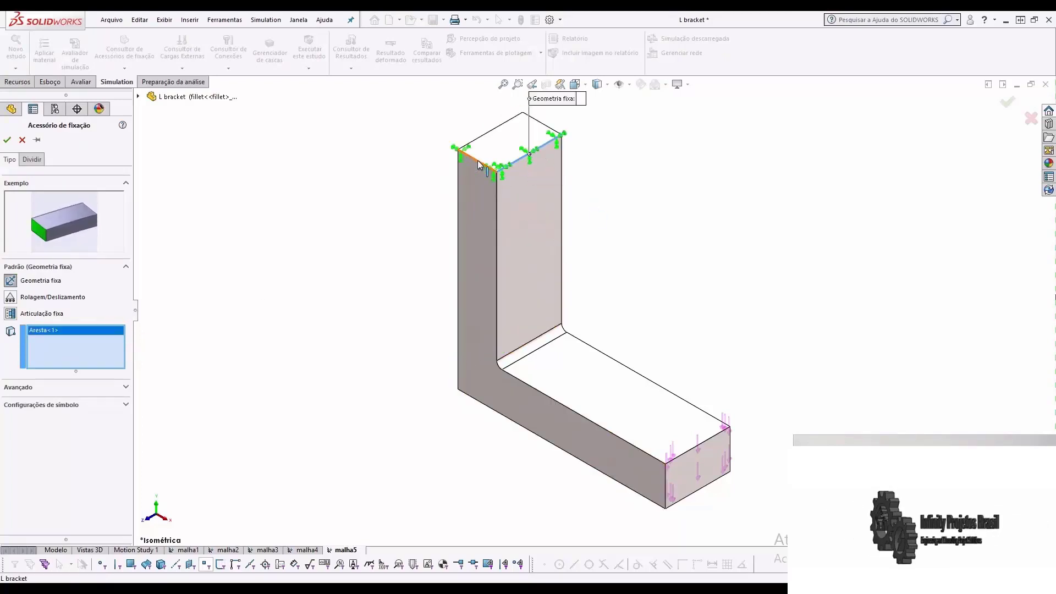
pyautogui.click(481, 163)
pyautogui.click(477, 145)
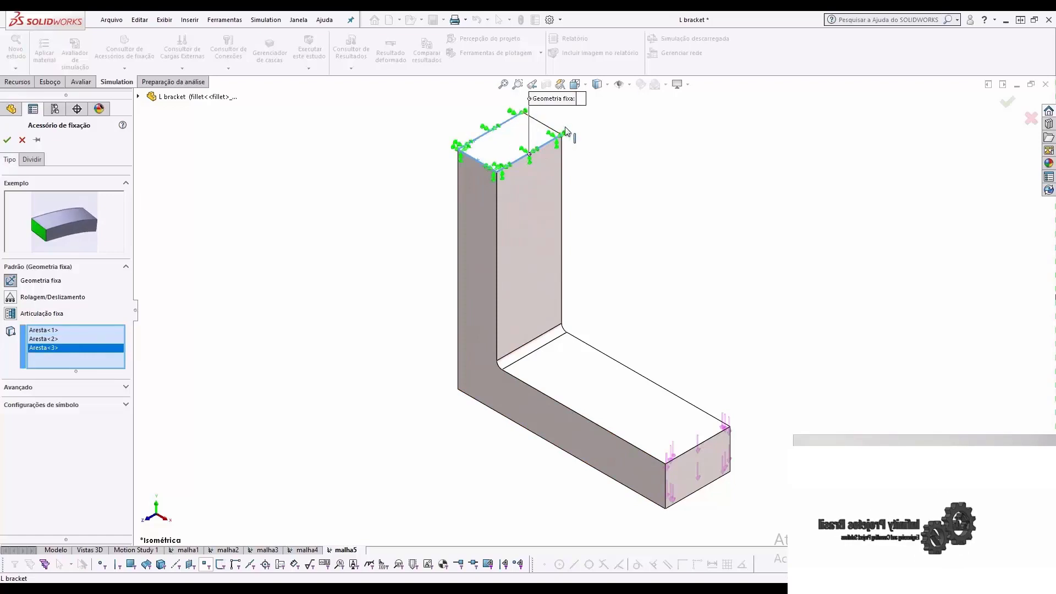
pyautogui.click(548, 131)
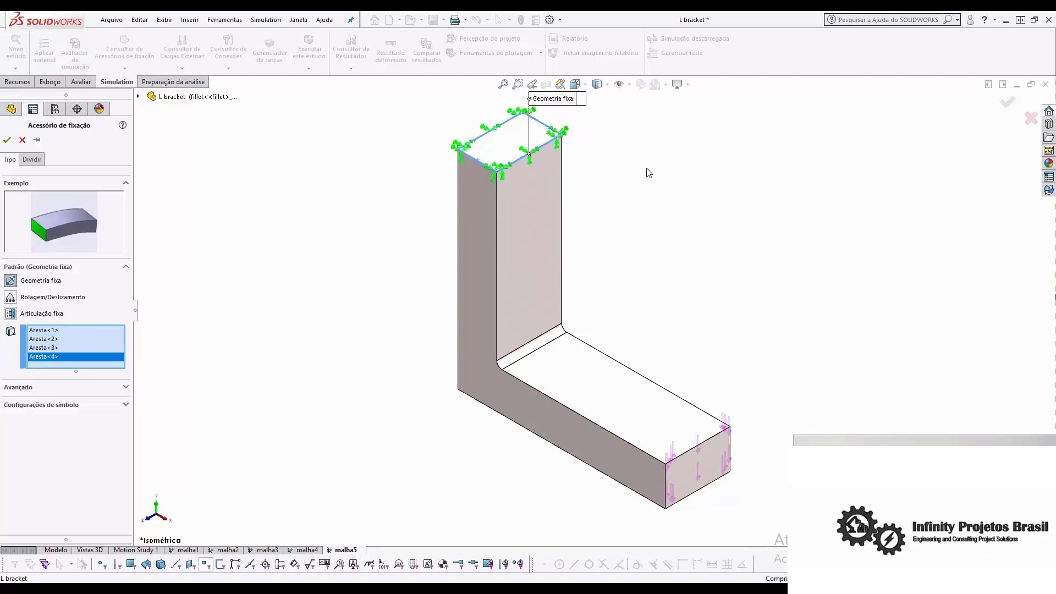
pyautogui.click(7, 140)
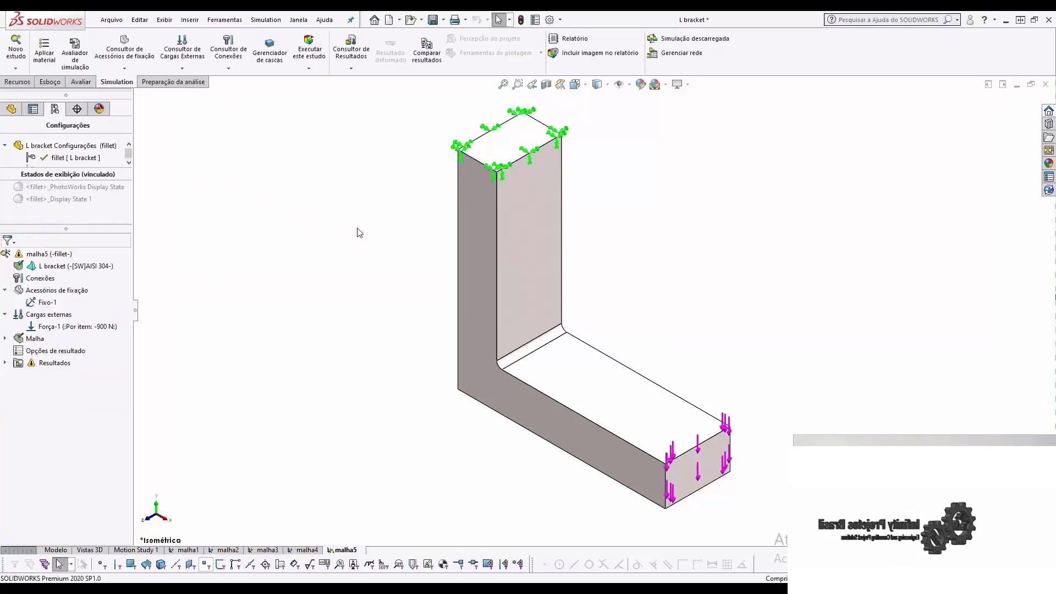
# Step: Run the malha5 study, and save and close the L bracket document
pyautogui.rightClick(56, 255)
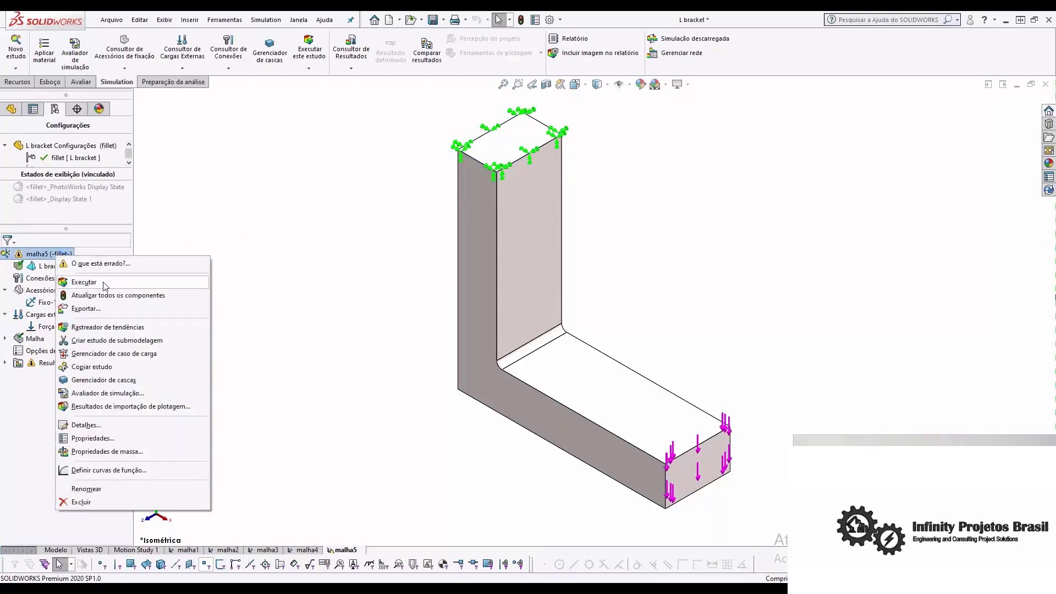
pyautogui.click(83, 282)
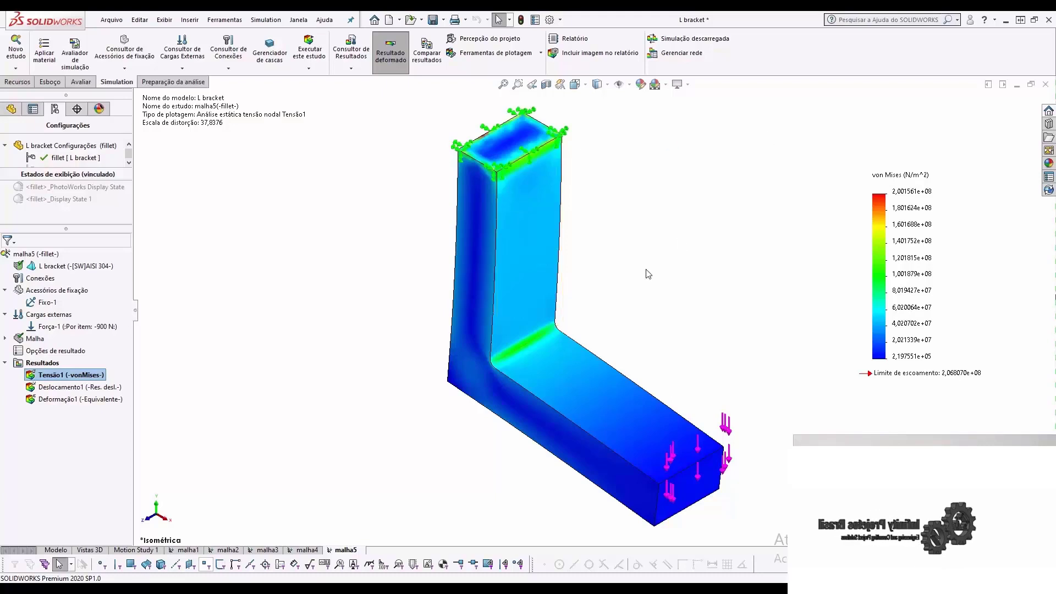
pyautogui.click(433, 20)
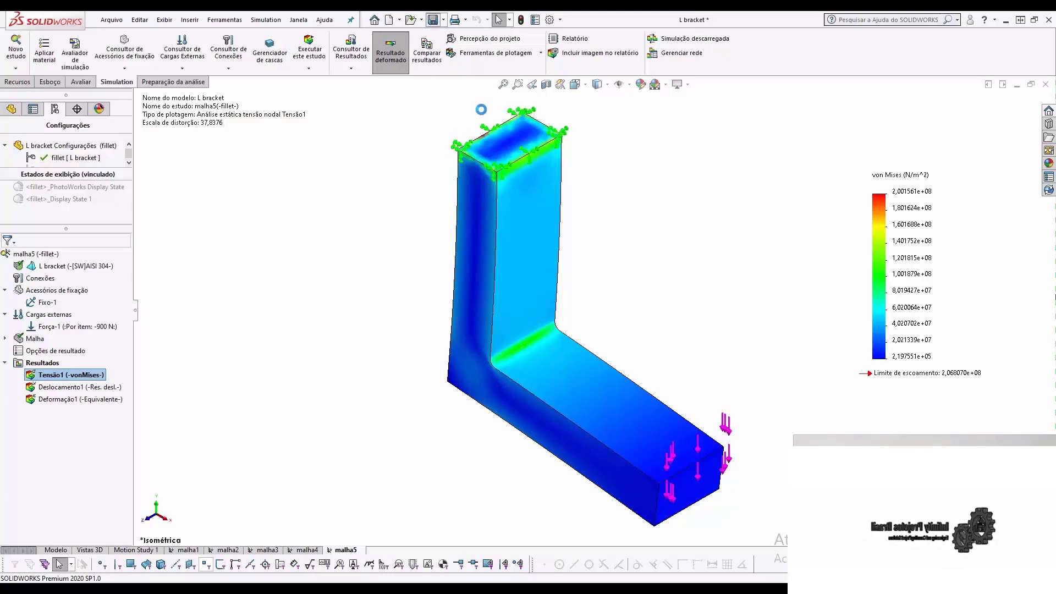
pyautogui.click(1045, 85)
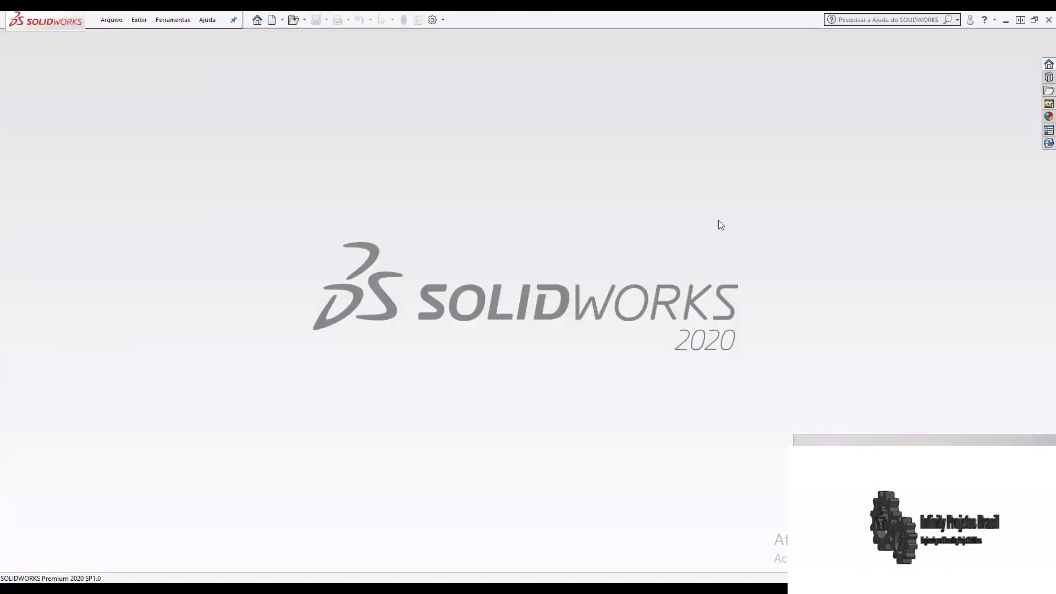